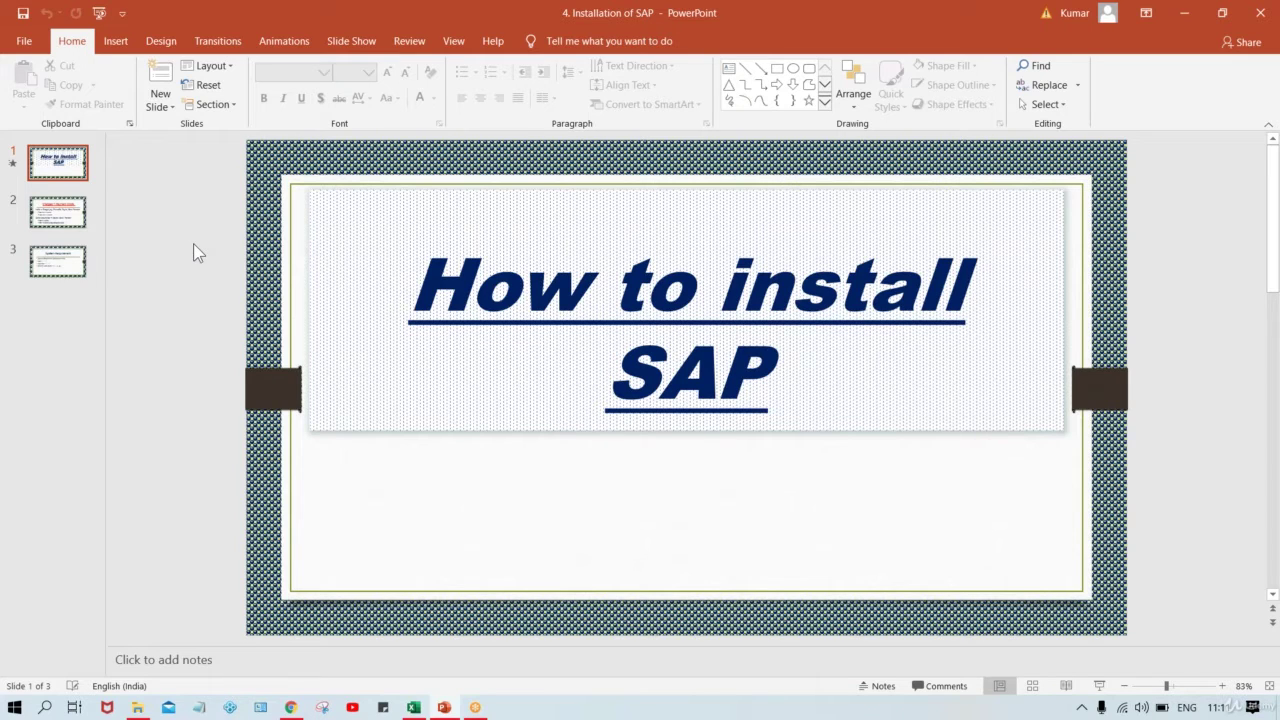
- Switch to Gmail in Chrome, open the SAP Login Credentials email's Google Drive link and start downloading SAPgui 7.40.zip despite the virus-scan warning
{"action": "scroll", "coordinate": [193, 243], "scroll_direction": "down", "scroll_amount": 1}
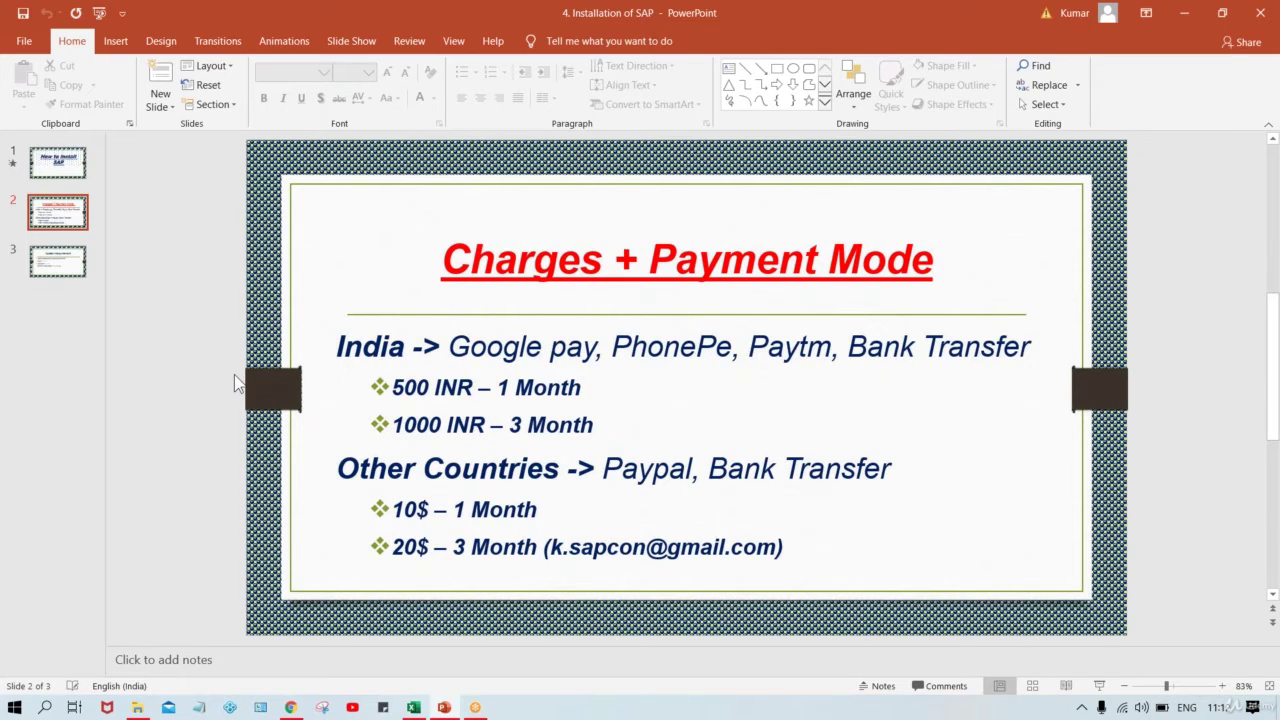
{"action": "mouse_move", "coordinate": [297, 710]}
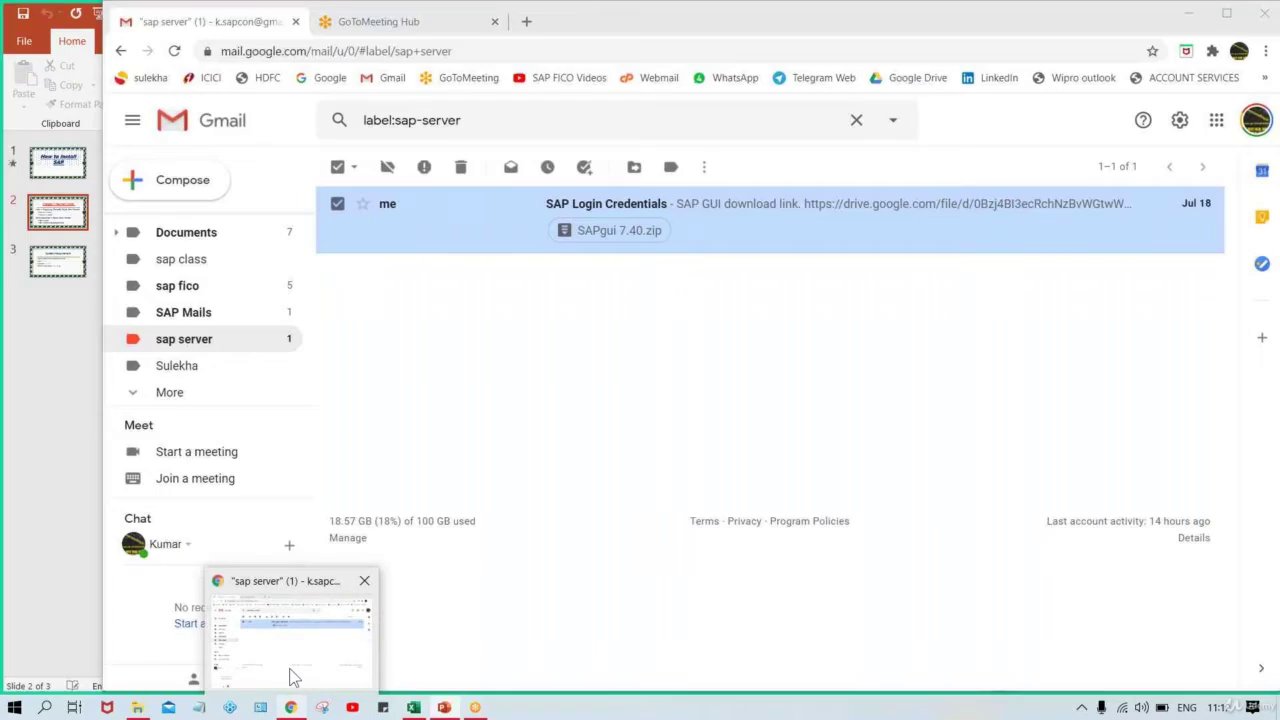
{"action": "left_click", "coordinate": [290, 675]}
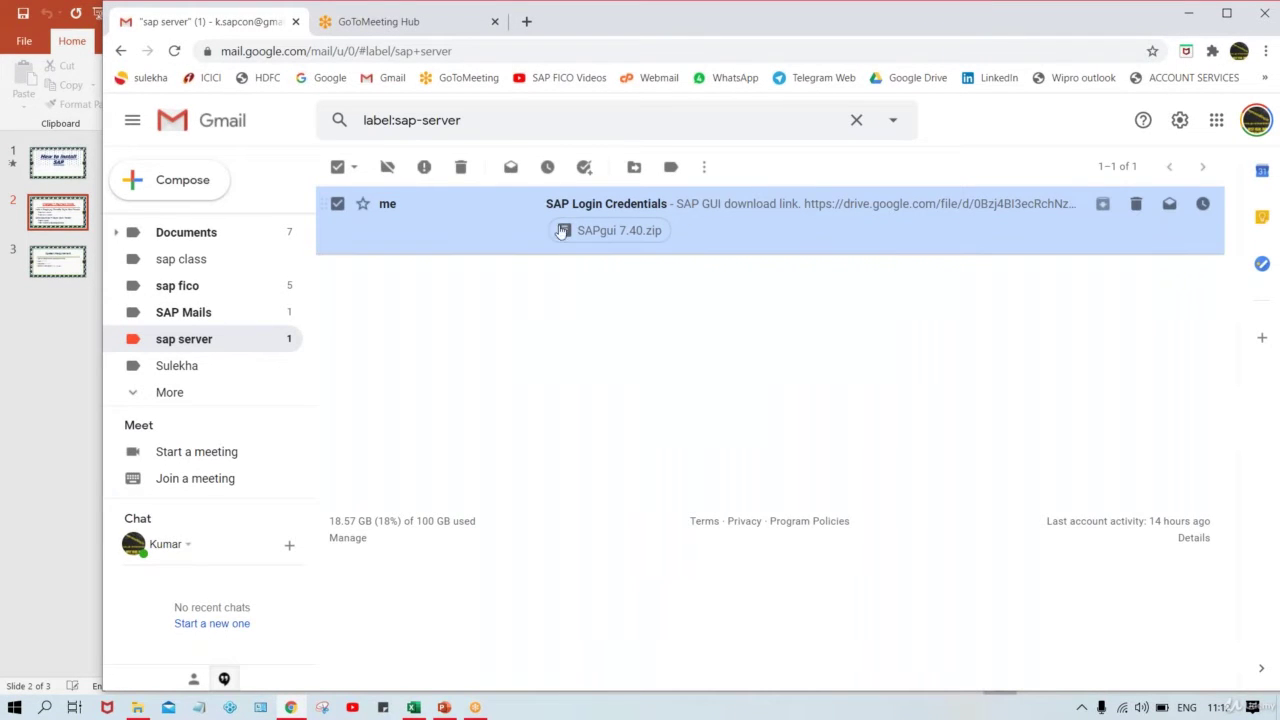
{"action": "left_click", "coordinate": [799, 211]}
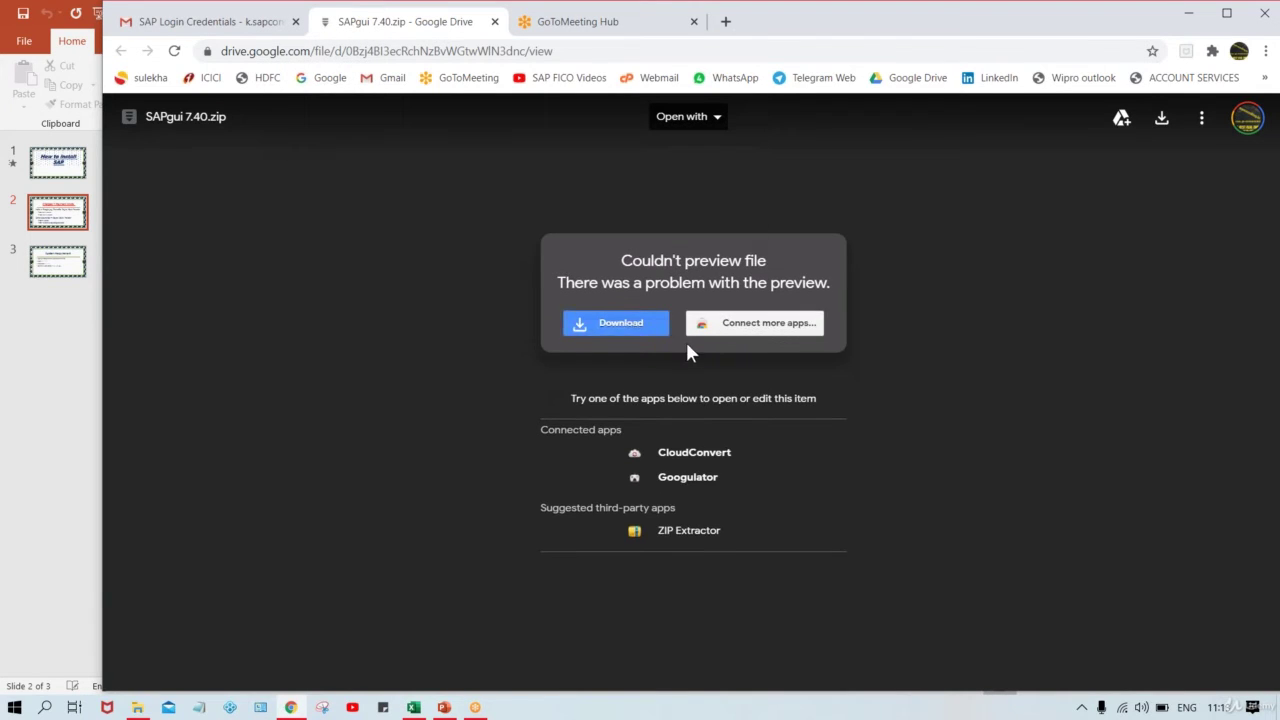
{"action": "left_click", "coordinate": [609, 325]}
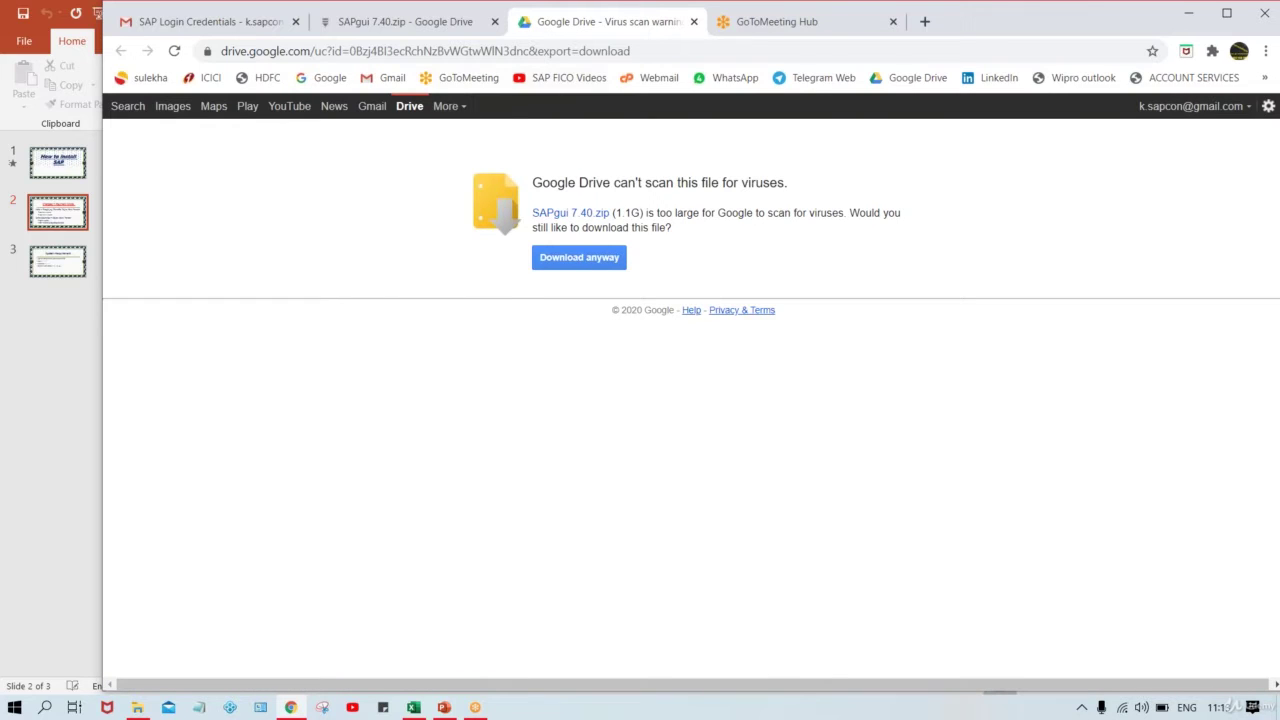
{"action": "left_click", "coordinate": [580, 262]}
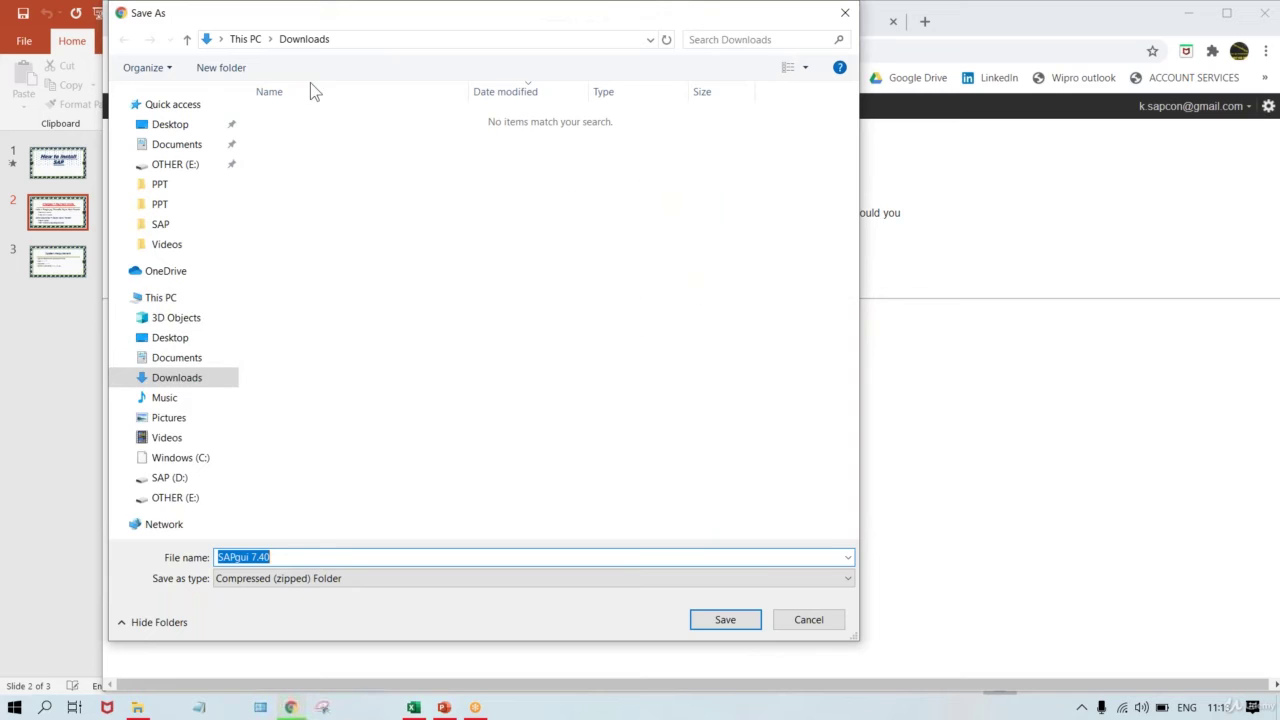
- Create a new folder named SAP SERVER on the Desktop as the download location
{"action": "left_click", "coordinate": [170, 125]}
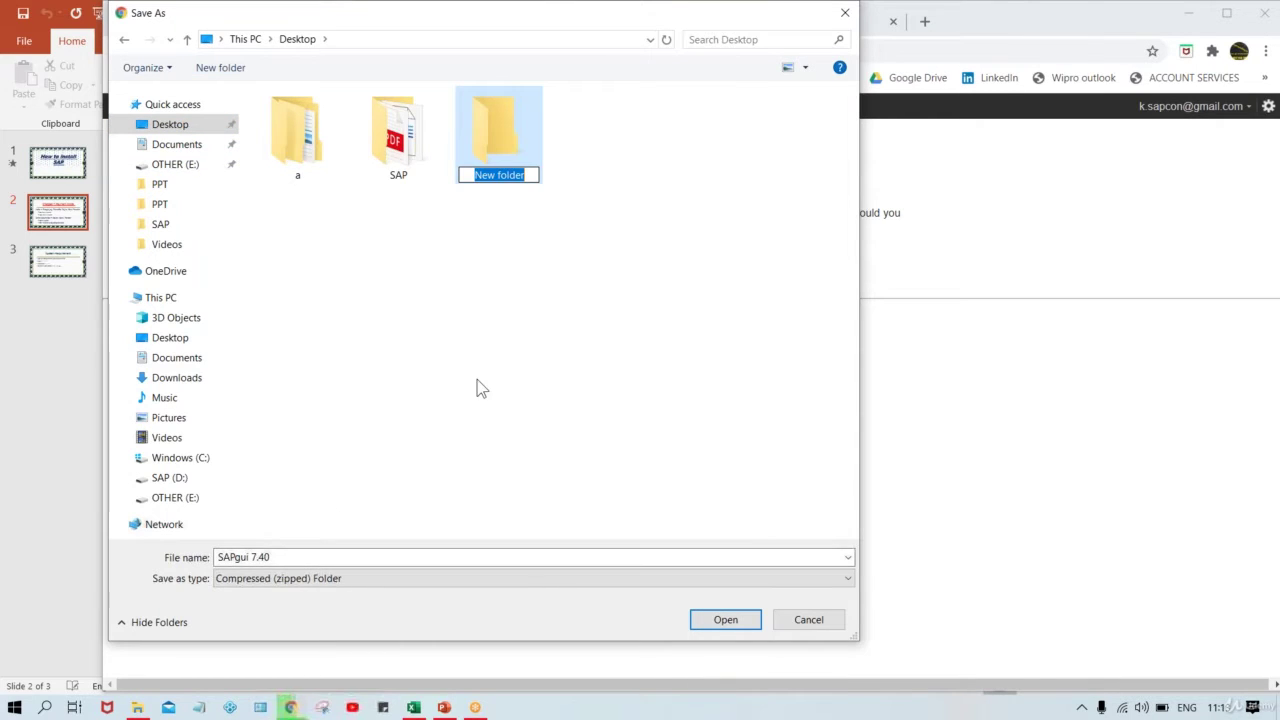
{"action": "type", "text": "SA"}
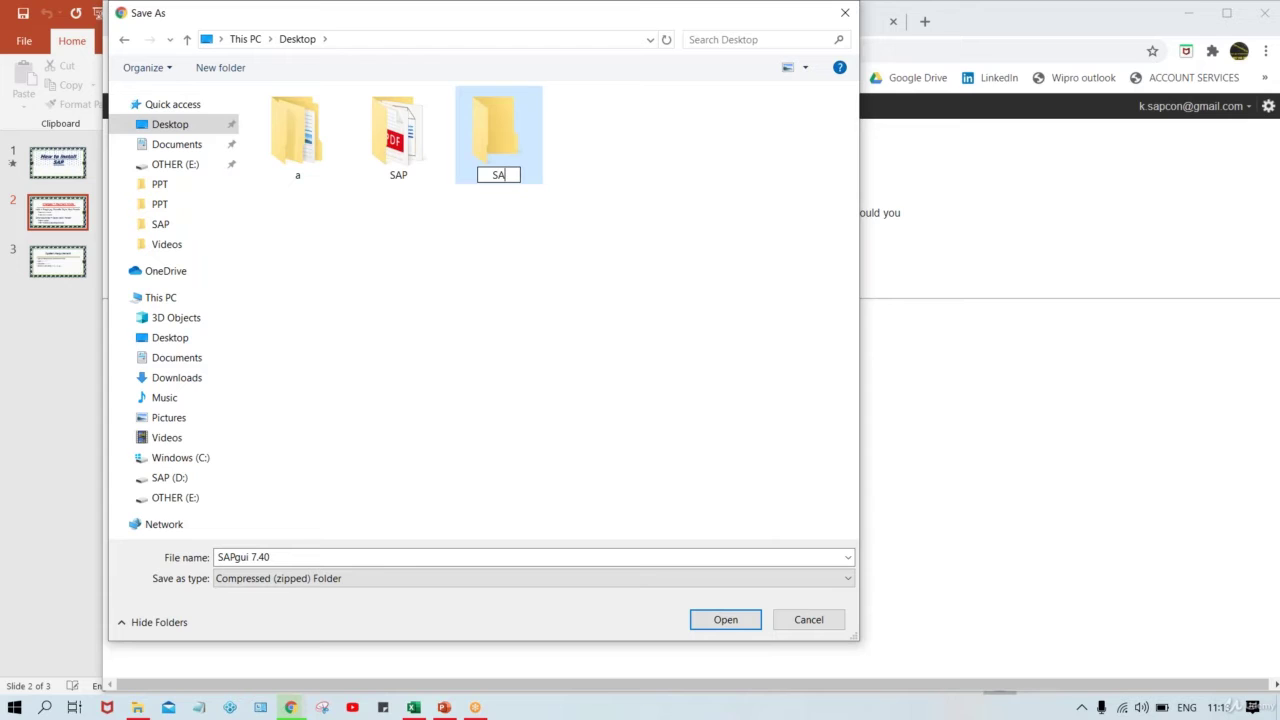
{"action": "type", "text": "P S"}
{"action": "key", "text": "Caps_Lock"}
{"action": "type", "text": "ERVER"}
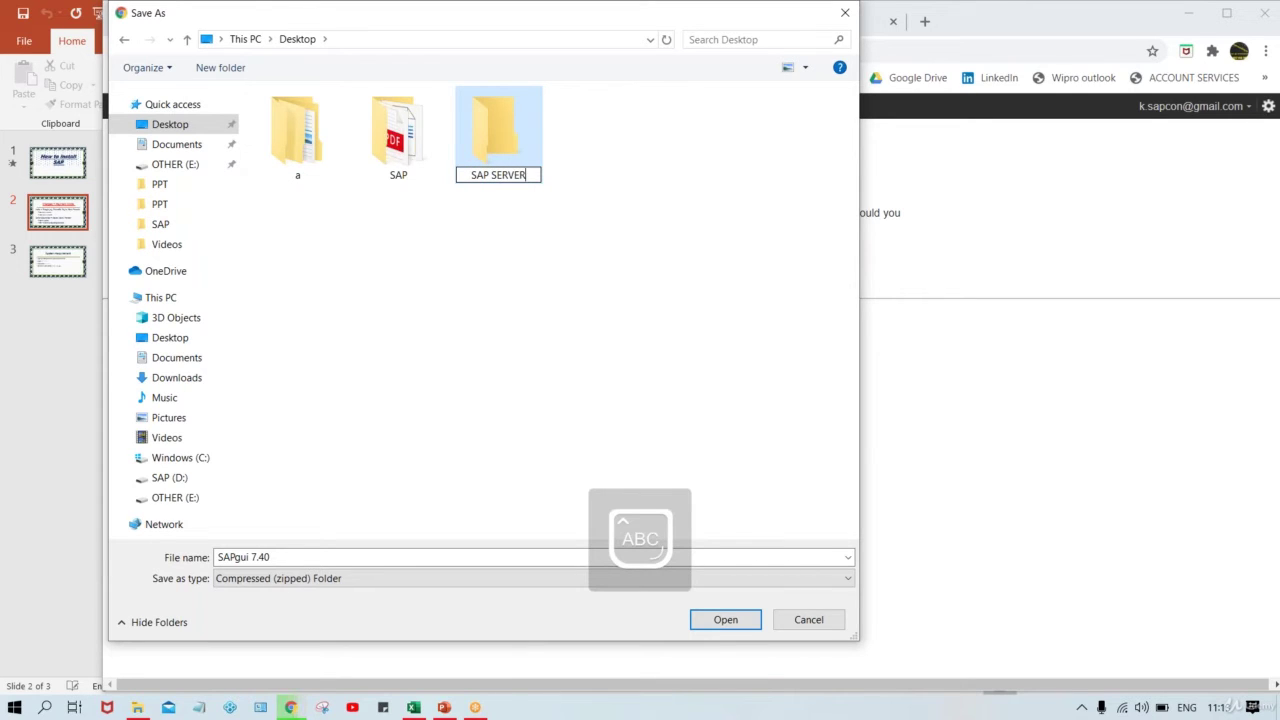
- Save the SAPgui 7.40 zip file inside the SAP SERVER folder
{"action": "left_click", "coordinate": [725, 621]}
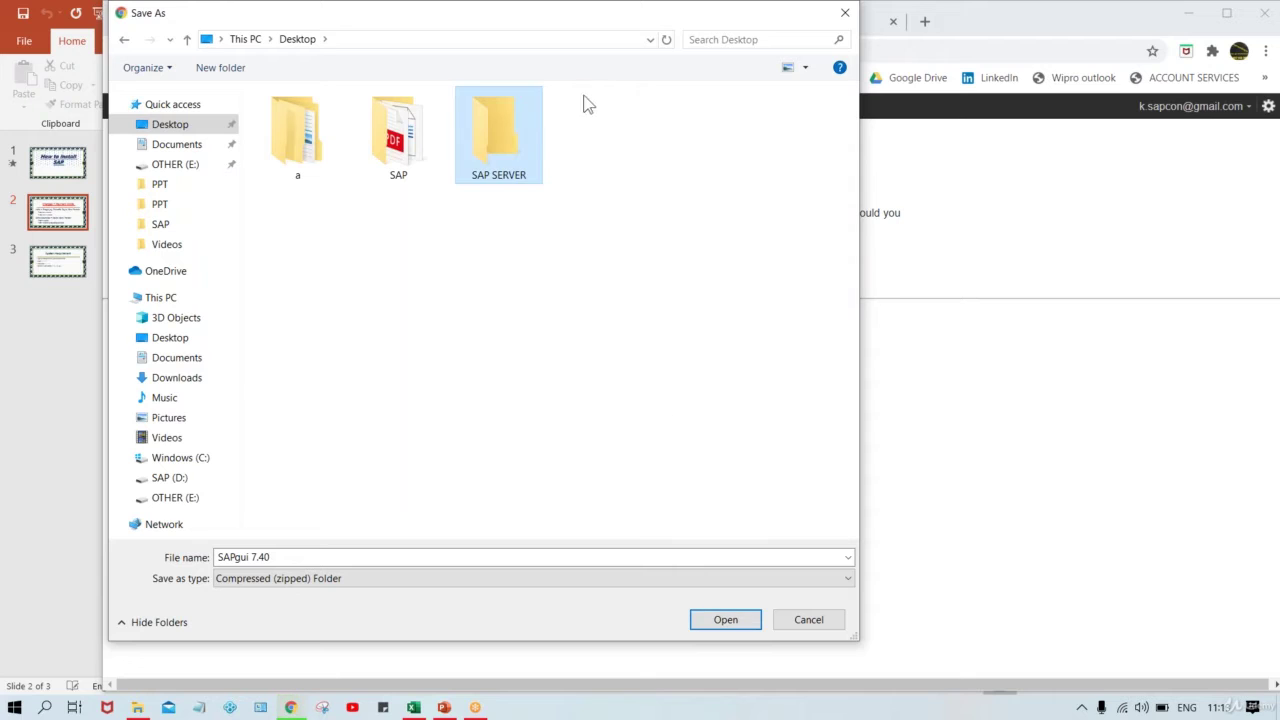
{"action": "double_click", "coordinate": [523, 130]}
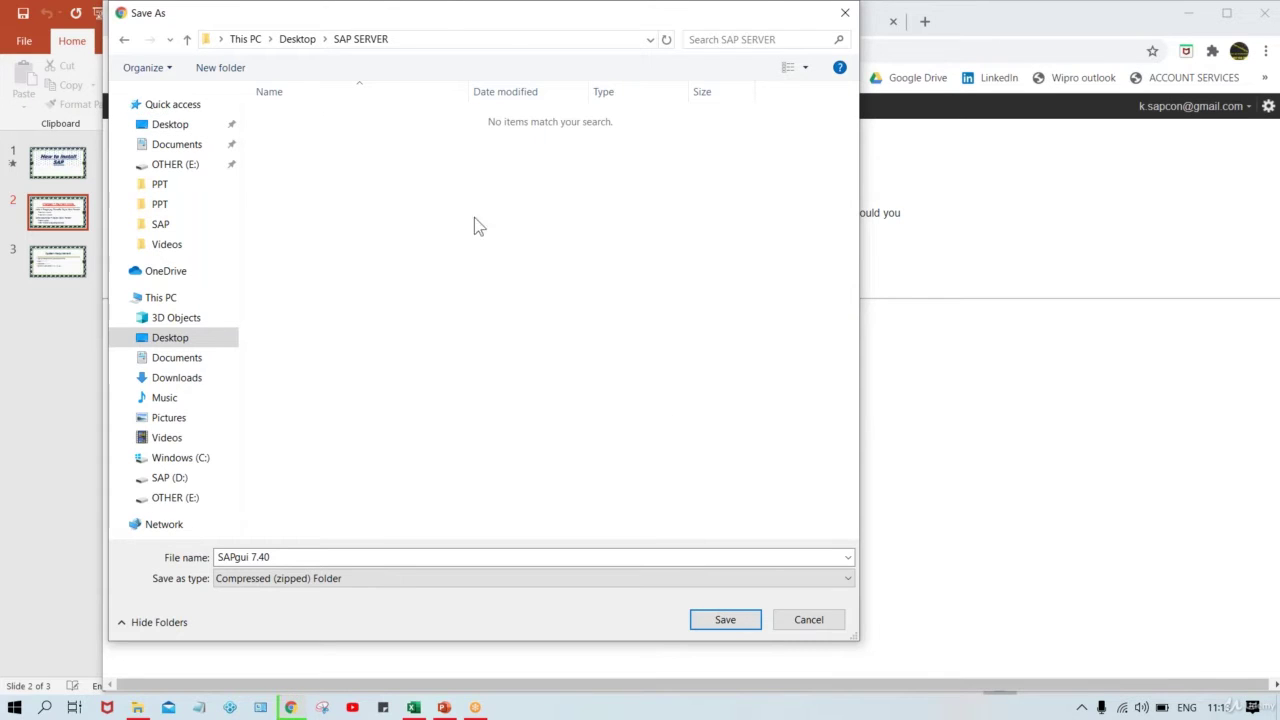
{"action": "left_click", "coordinate": [716, 621]}
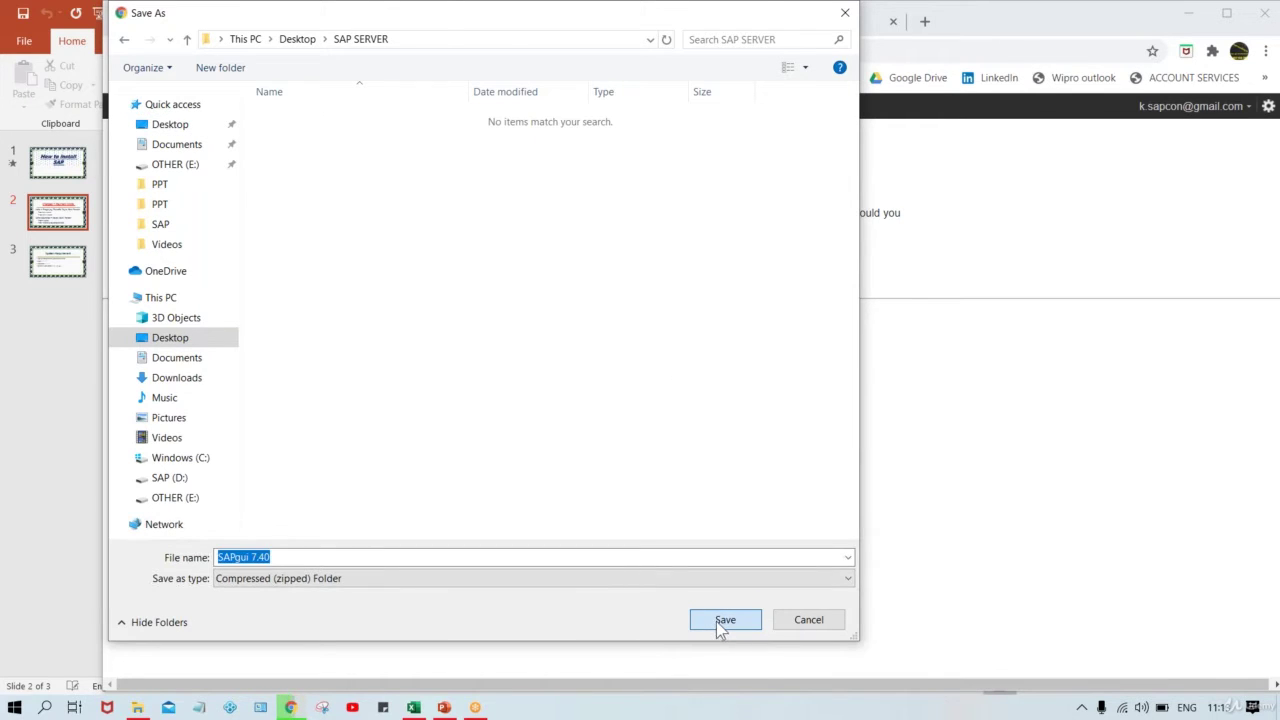
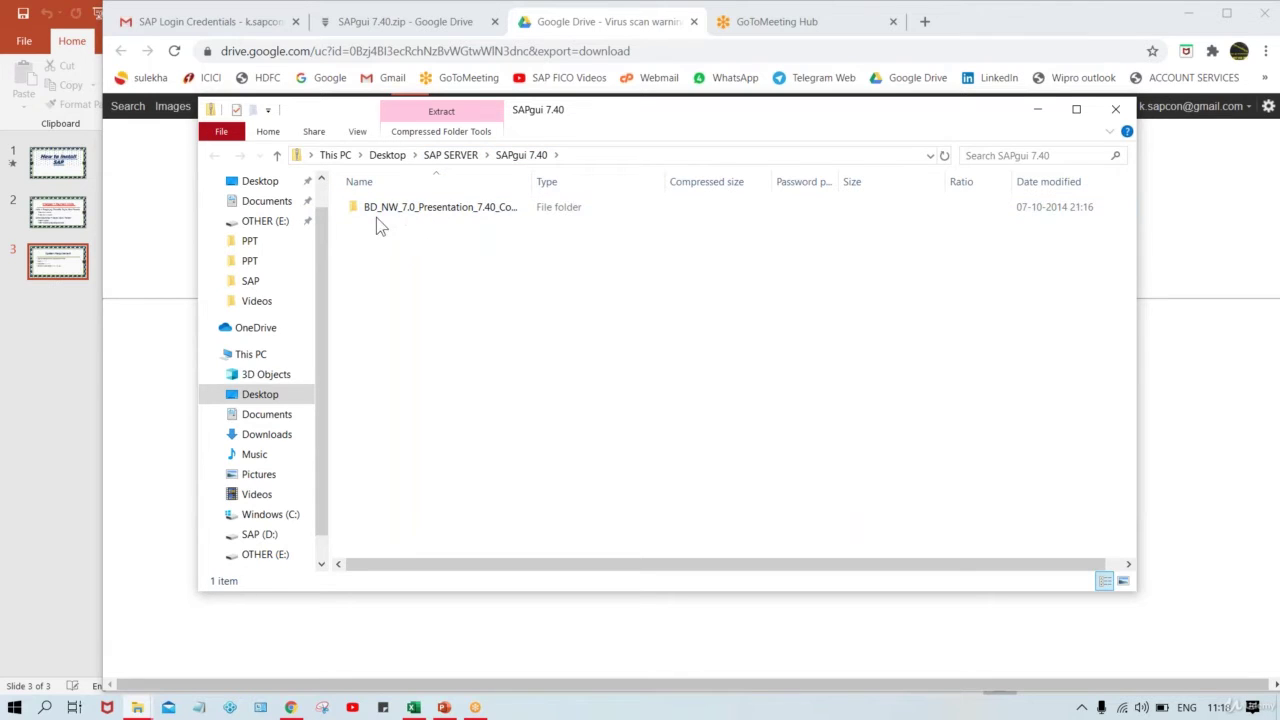
- Navigate the SAPgui 7.40 archive through BD_NW_7.0_Presentation_7.40_Comp._1_, PRES1, GUI and WINDOWS to the WIN32 folder
{"action": "double_click", "coordinate": [460, 212]}
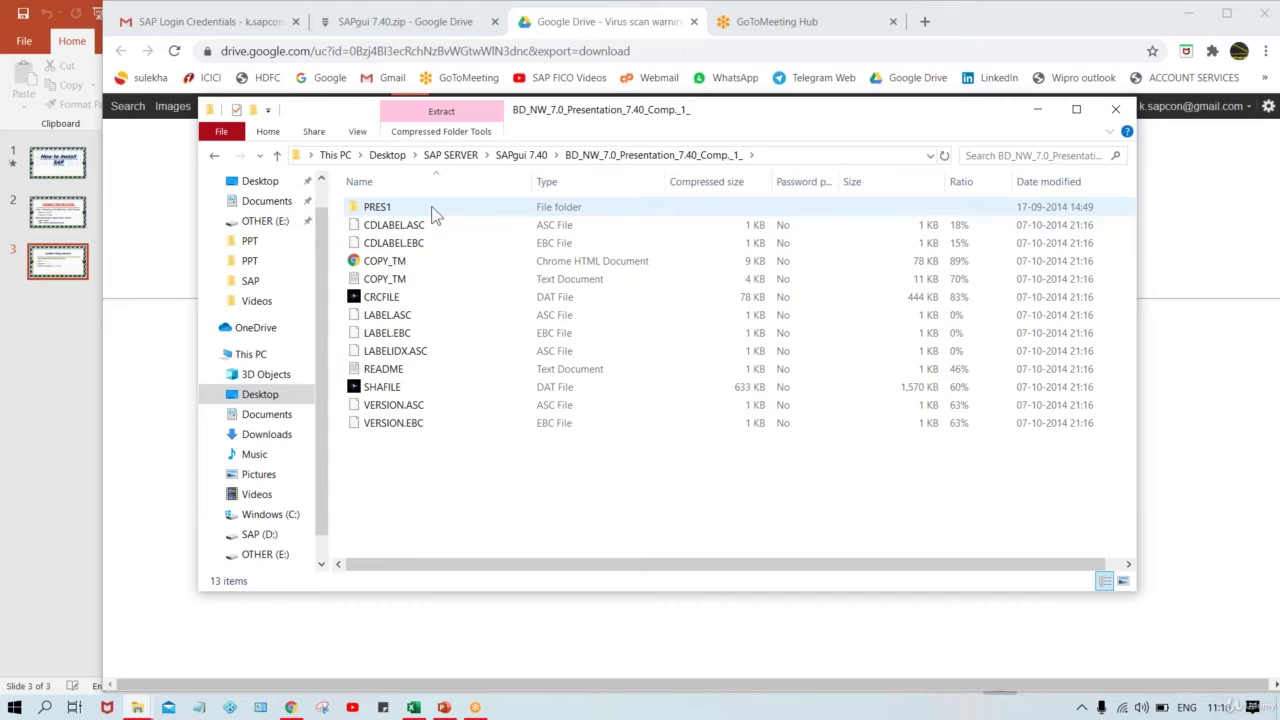
{"action": "double_click", "coordinate": [431, 207]}
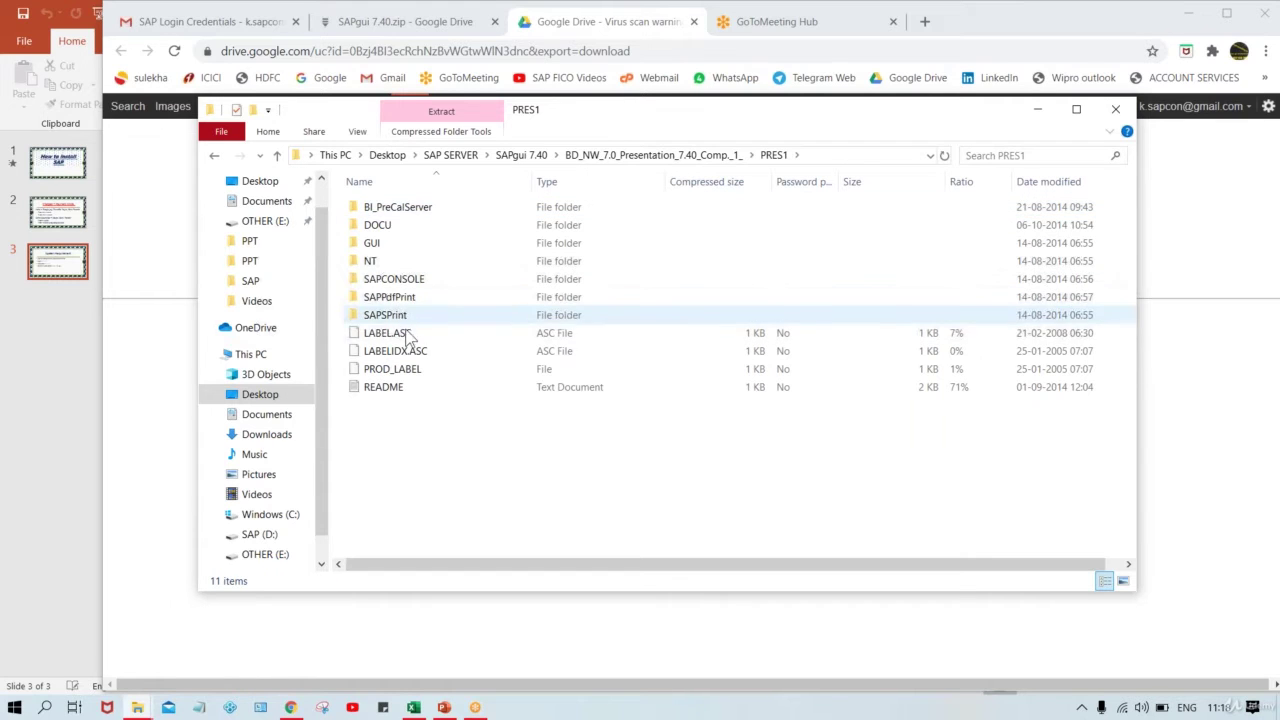
{"action": "left_click", "coordinate": [440, 250]}
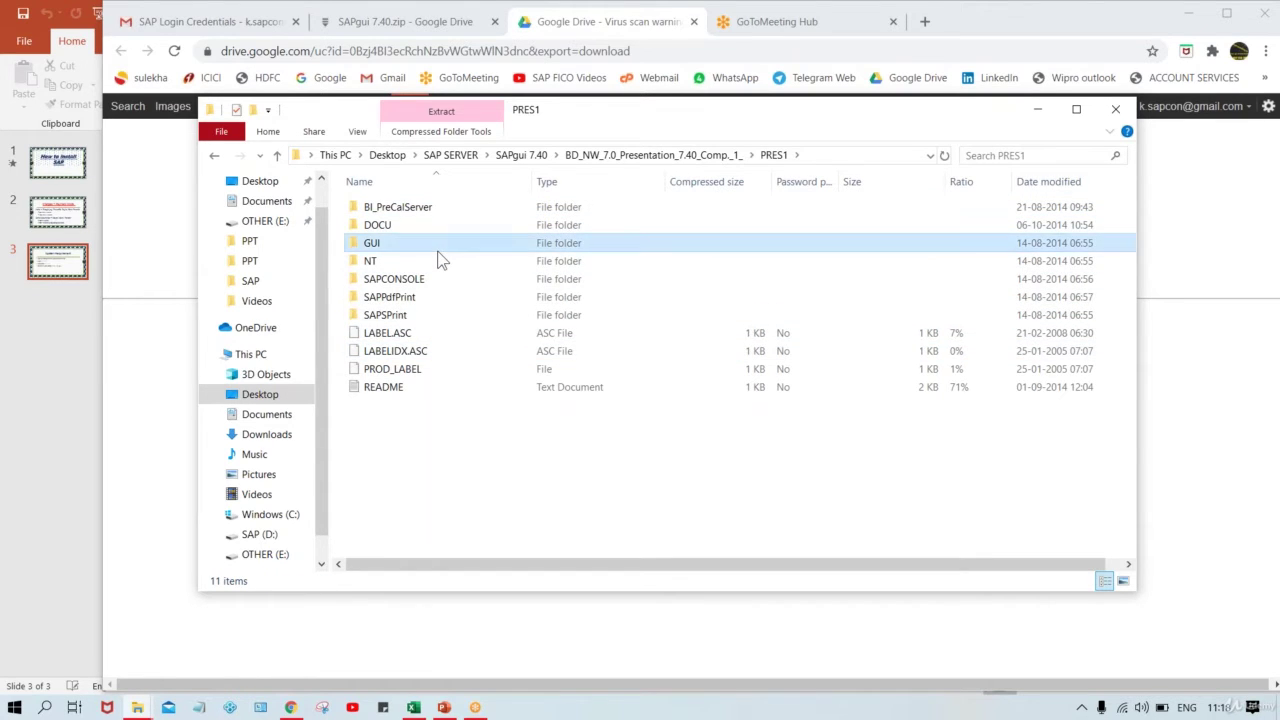
{"action": "double_click", "coordinate": [440, 250]}
{"action": "left_click", "coordinate": [418, 212]}
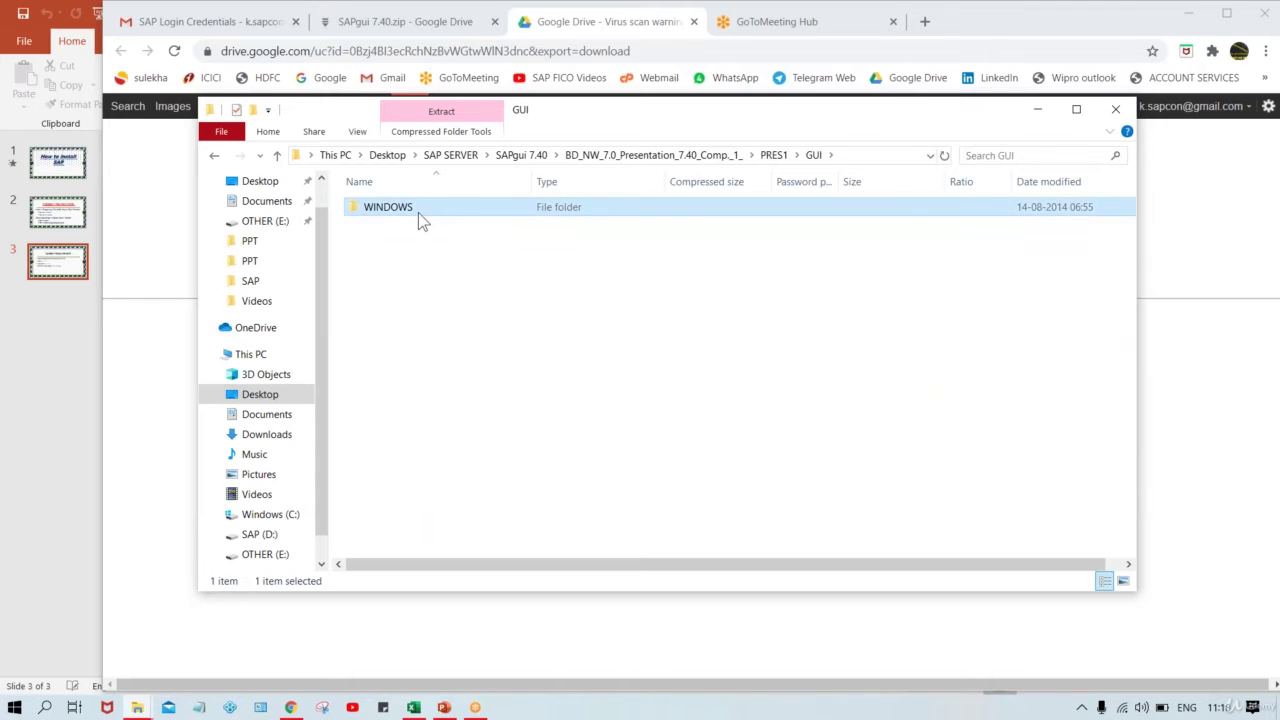
{"action": "double_click", "coordinate": [418, 212]}
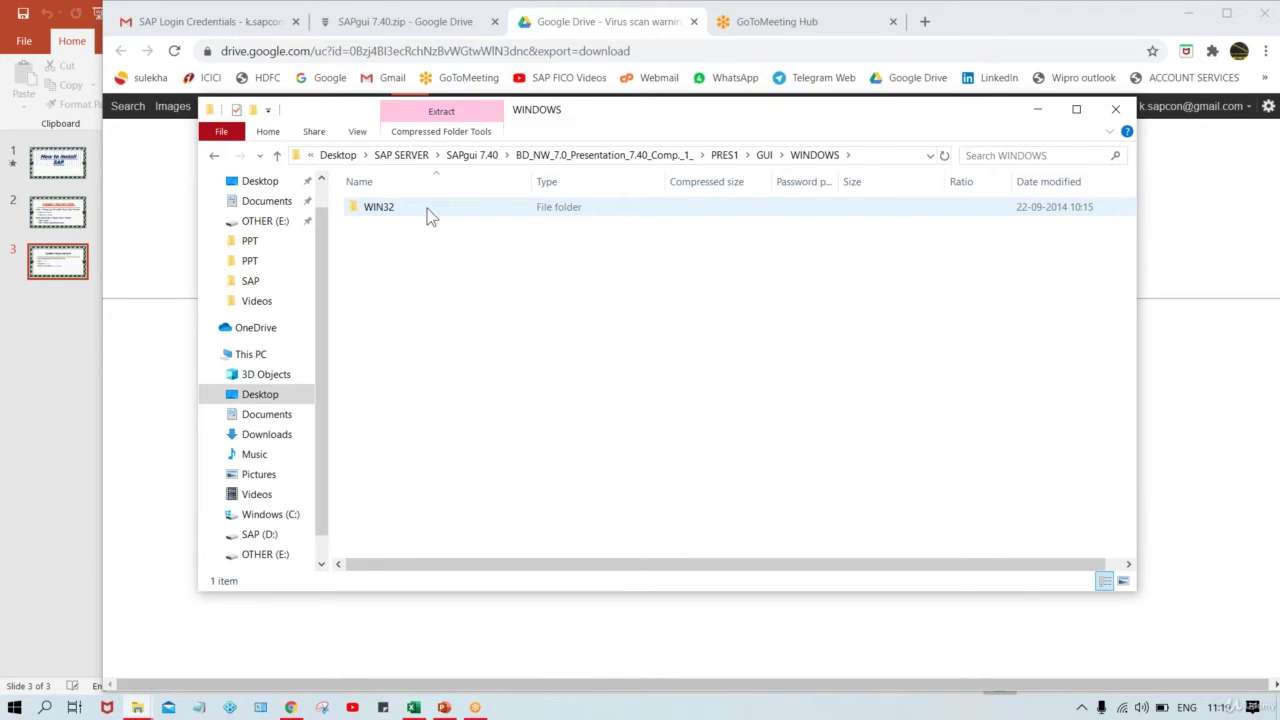
{"action": "left_click", "coordinate": [428, 214]}
{"action": "double_click", "coordinate": [428, 214]}
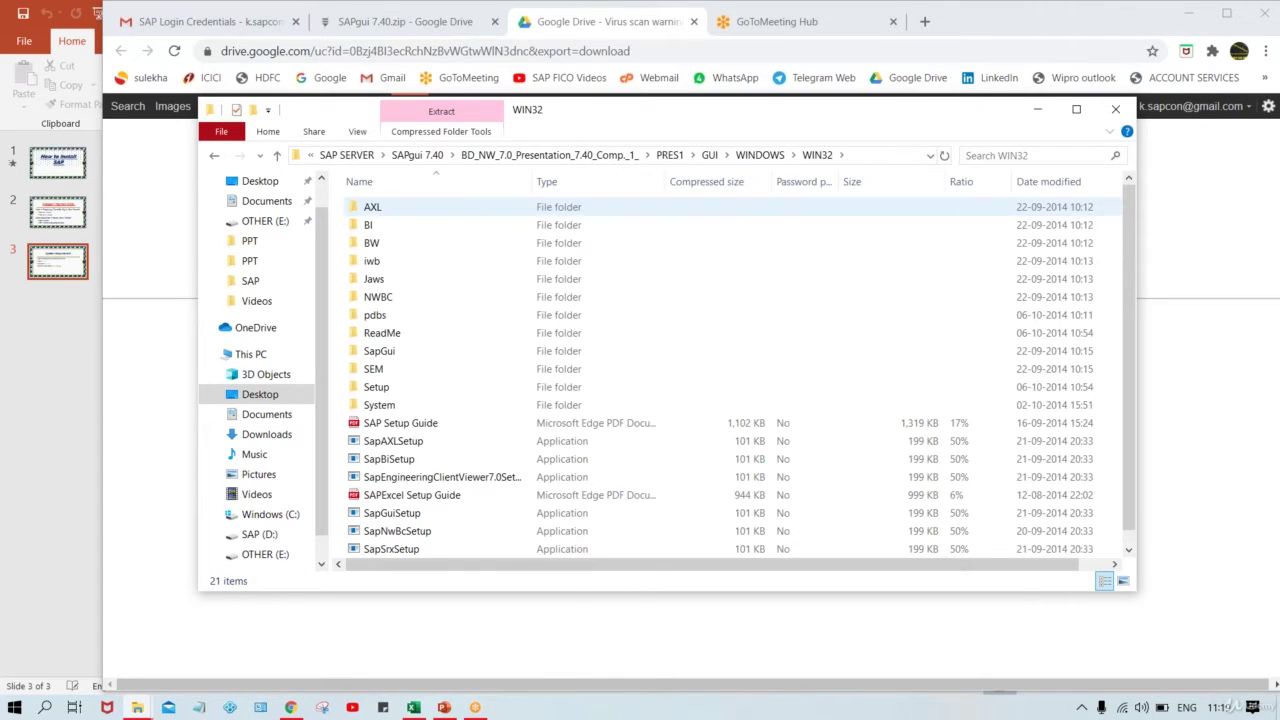
- Open the SetupAll application in the WIN32 folder and choose to extract all the compressed files
{"action": "scroll", "coordinate": [428, 214], "scroll_direction": "down", "scroll_amount": 1}
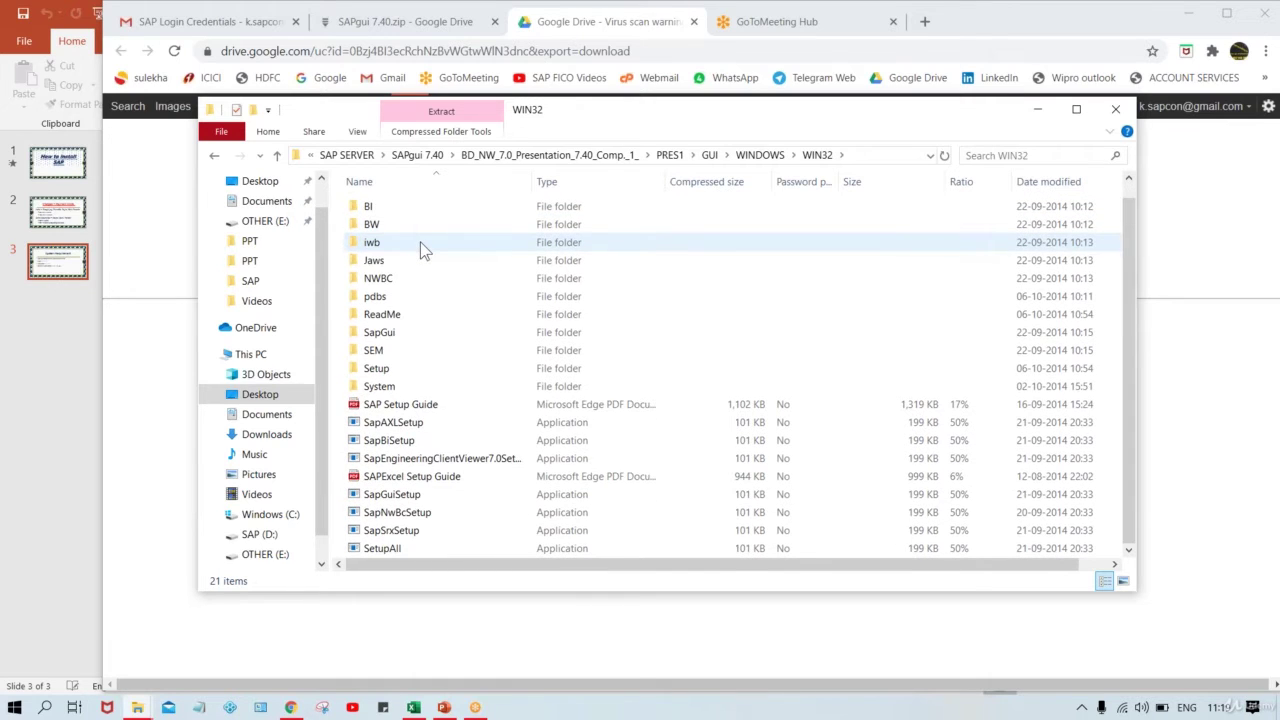
{"action": "left_click", "coordinate": [395, 530]}
{"action": "left_click", "coordinate": [395, 548]}
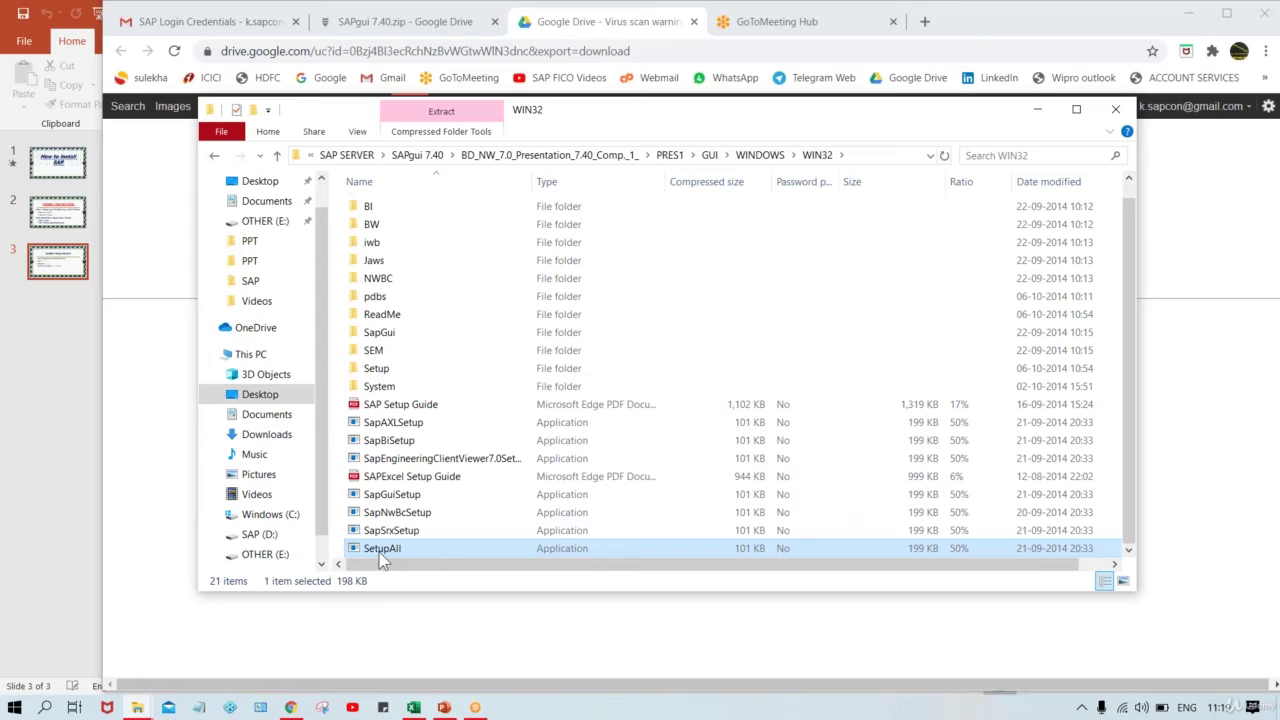
{"action": "right_click", "coordinate": [382, 558]}
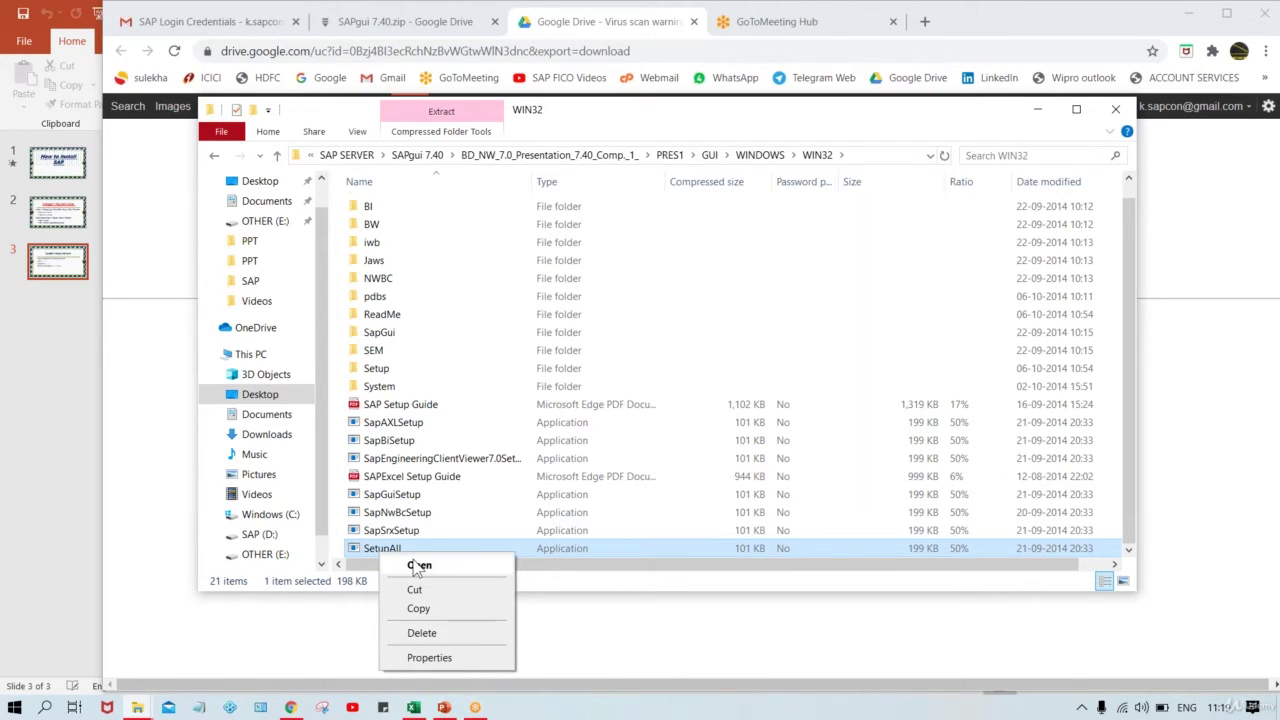
{"action": "left_click", "coordinate": [419, 565]}
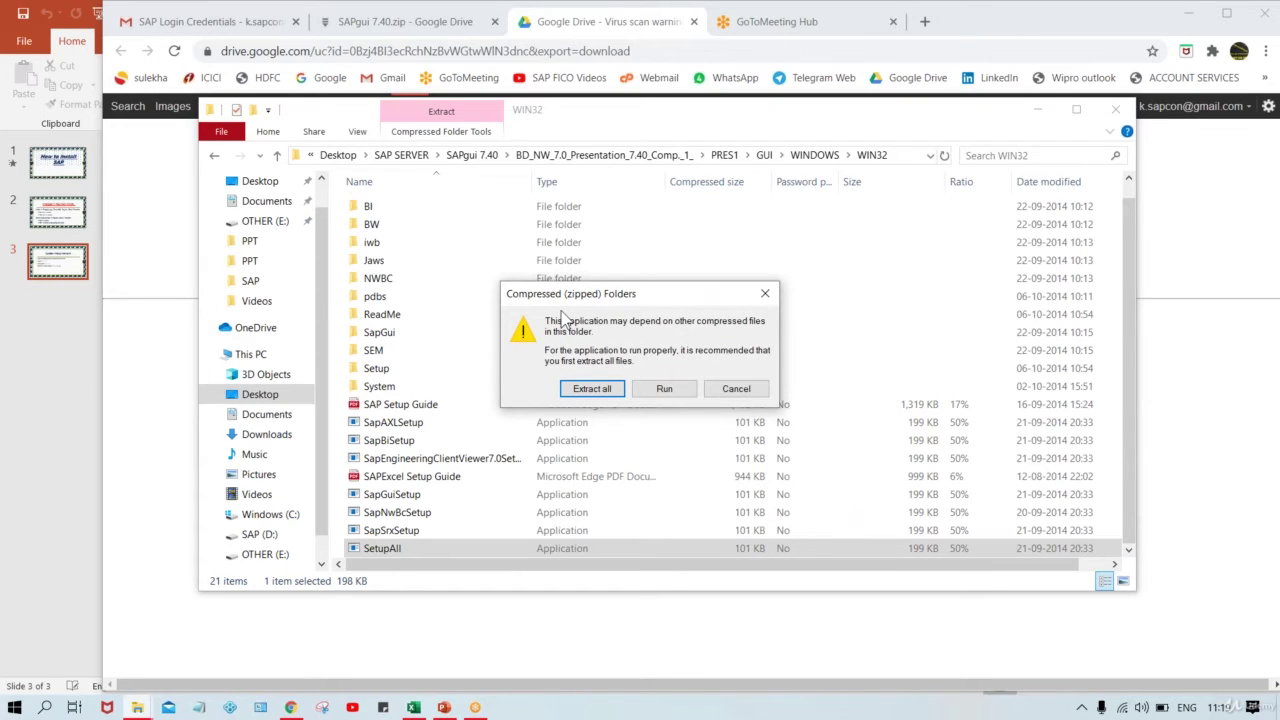
{"action": "left_click", "coordinate": [593, 391]}
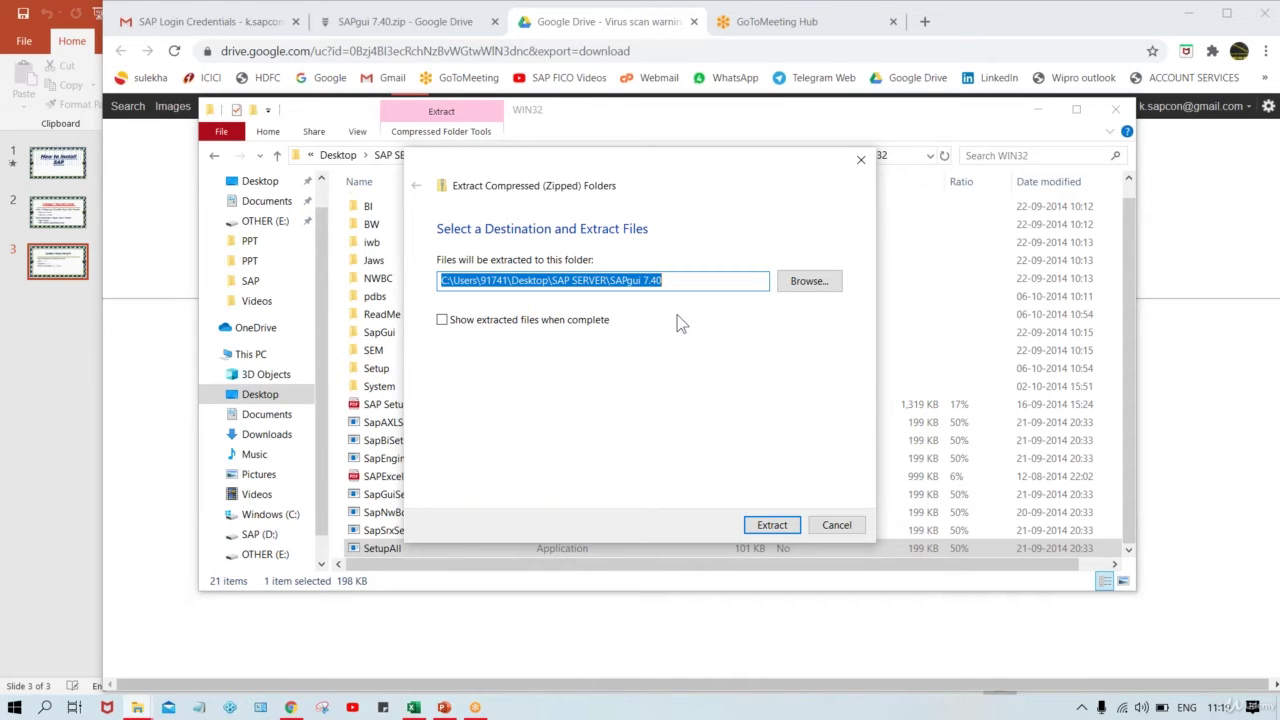
- Extract the archive into a new folder named EXT. FILE inside the Desktop's SAP SERVER folder
{"action": "left_click", "coordinate": [807, 283]}
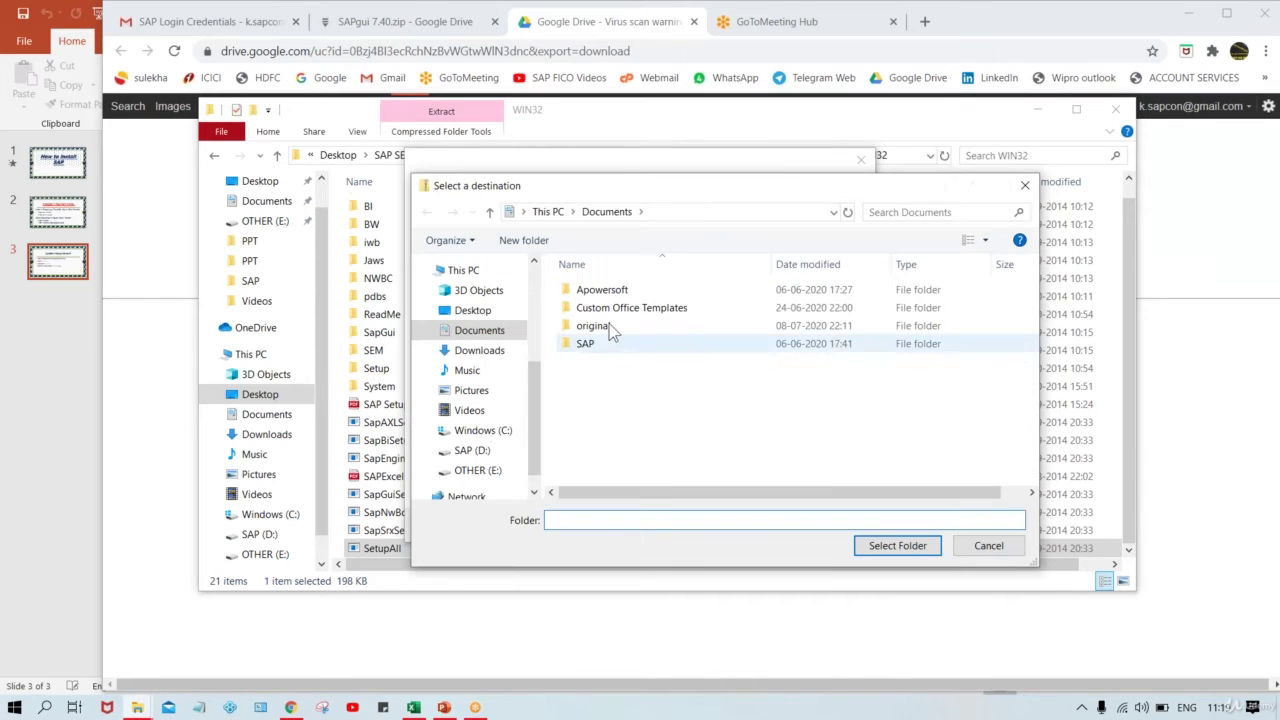
{"action": "left_click", "coordinate": [470, 310]}
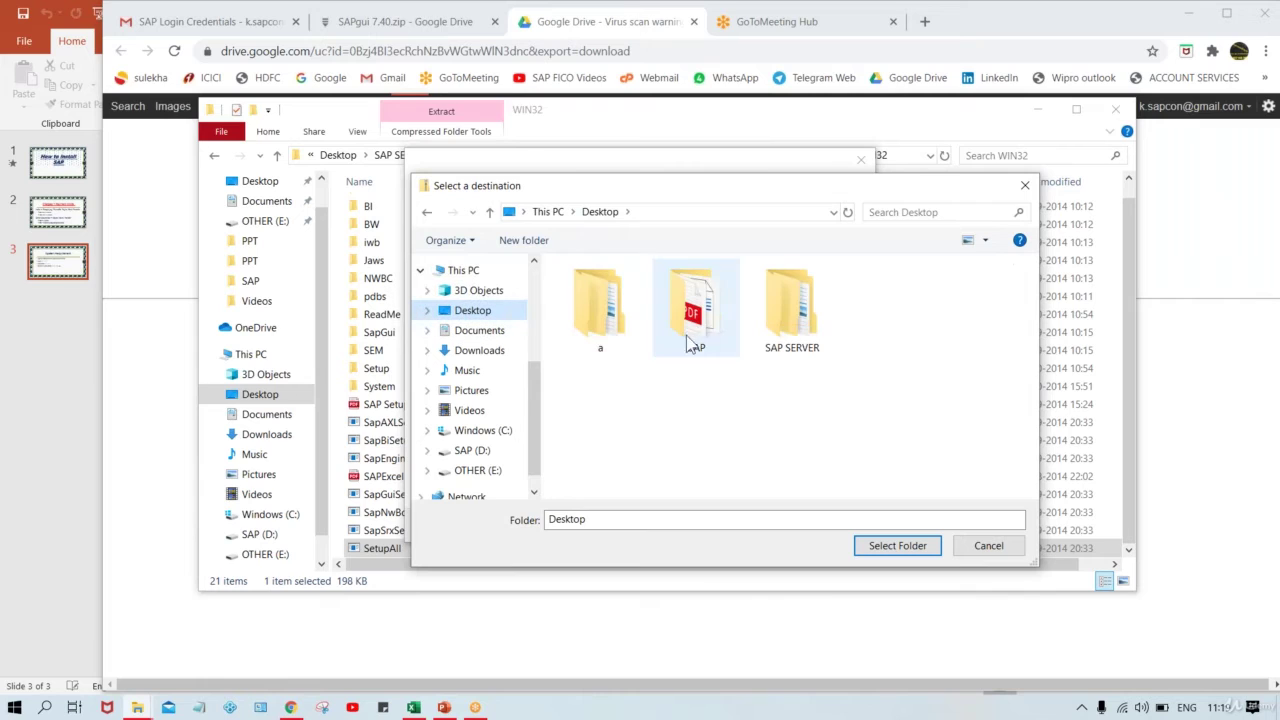
{"action": "double_click", "coordinate": [790, 305]}
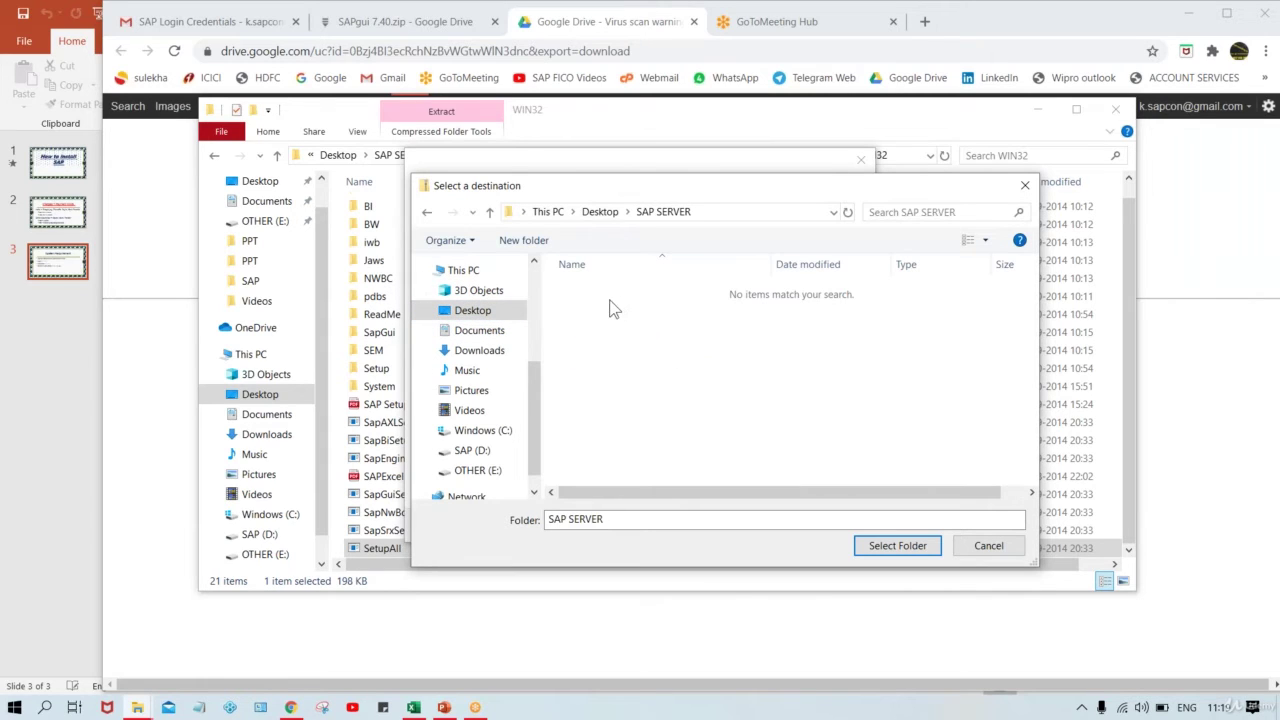
{"action": "left_click", "coordinate": [523, 240]}
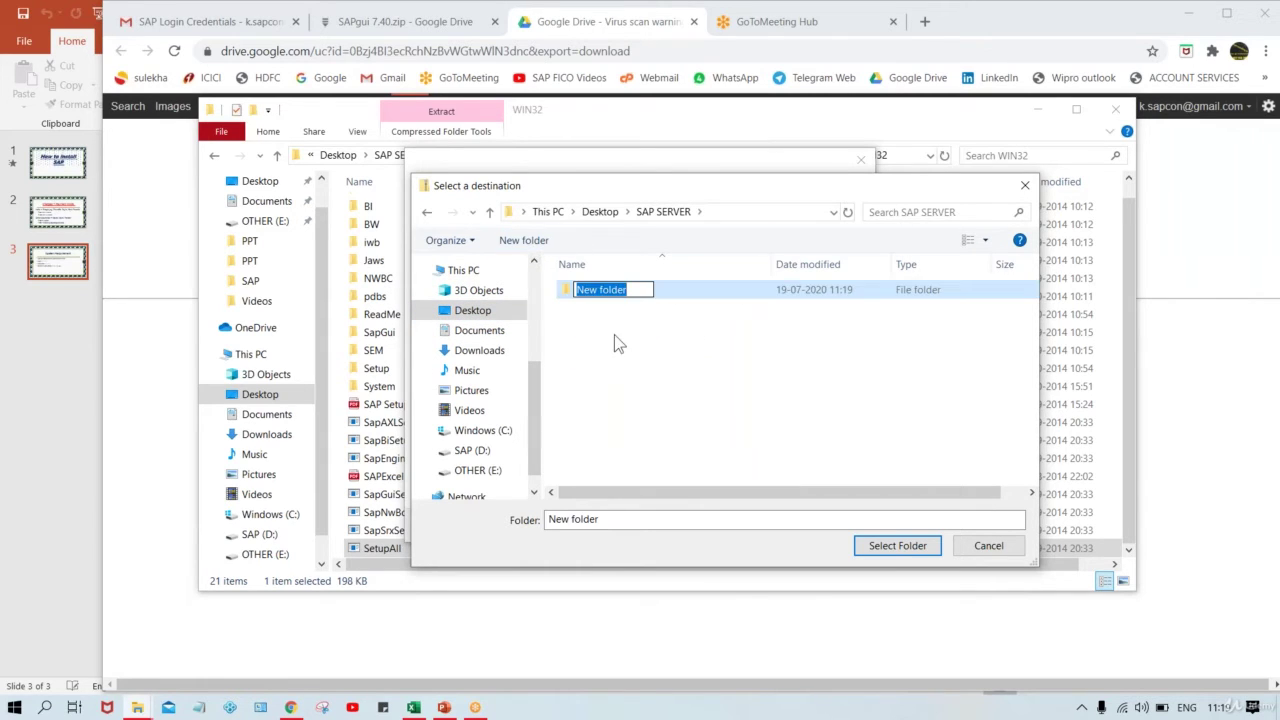
{"action": "type", "text": "EX"}
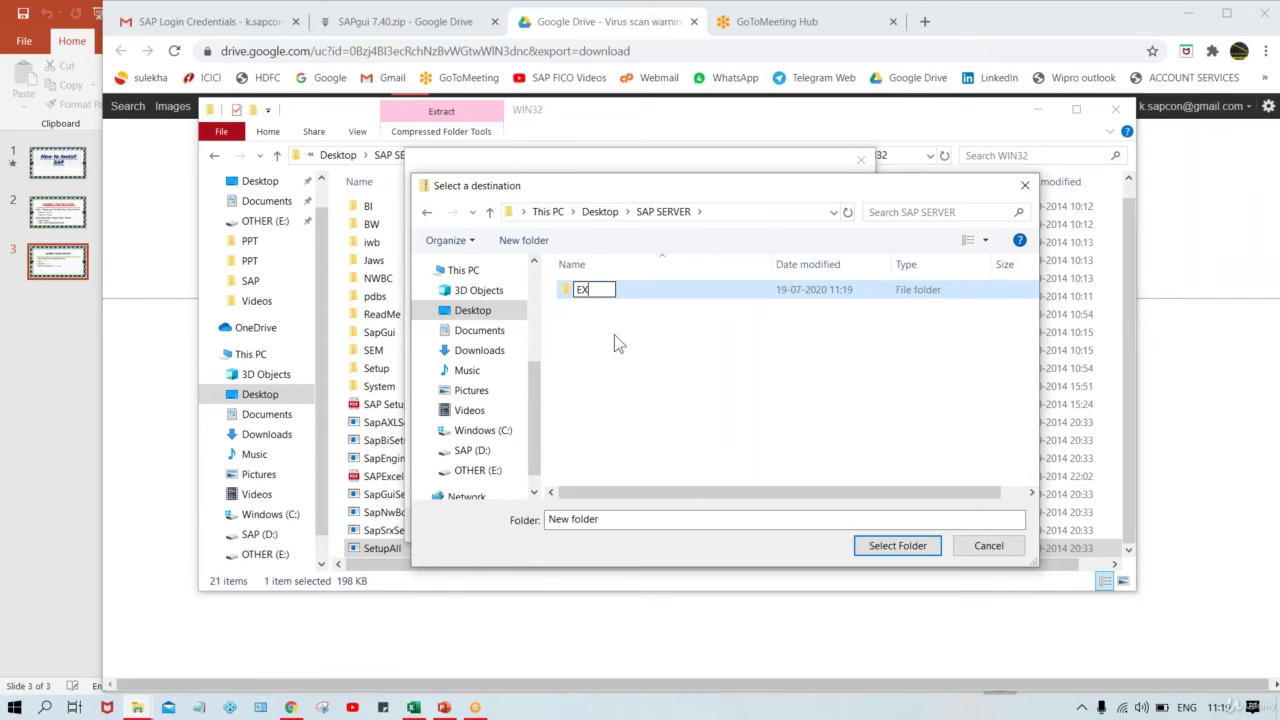
{"action": "type", "text": "T. FILE"}
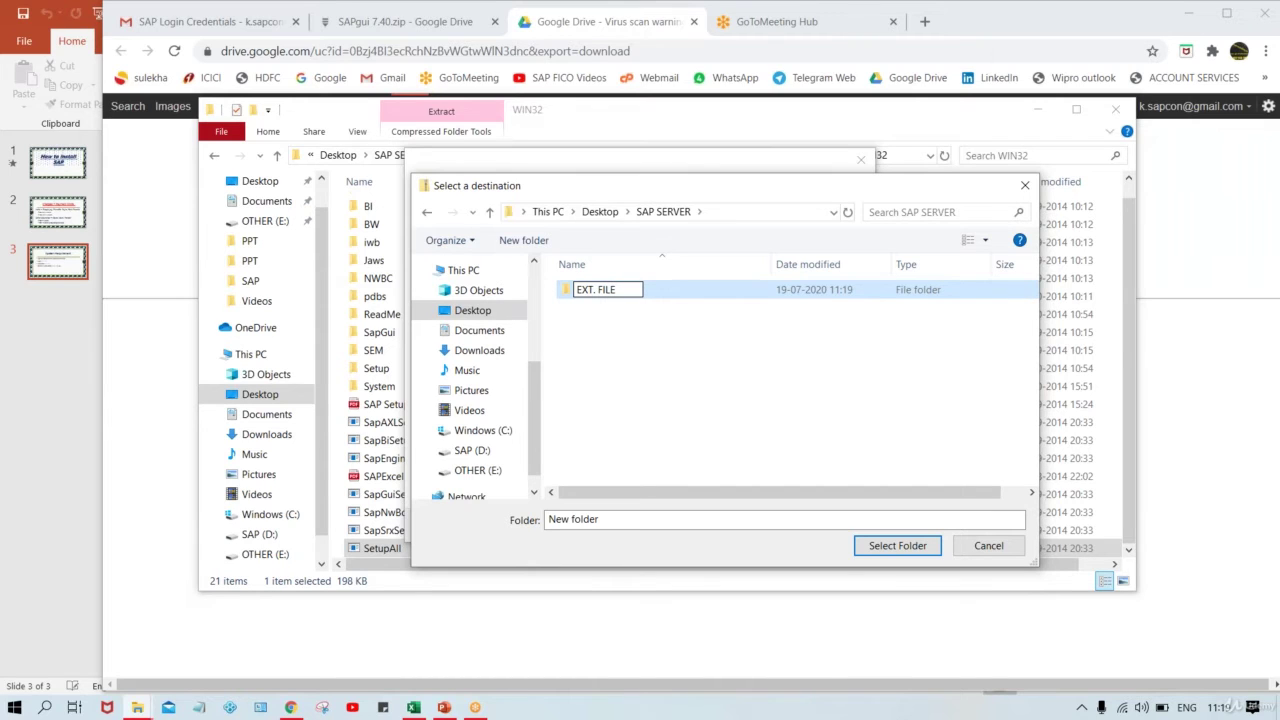
{"action": "key", "text": "Return"}
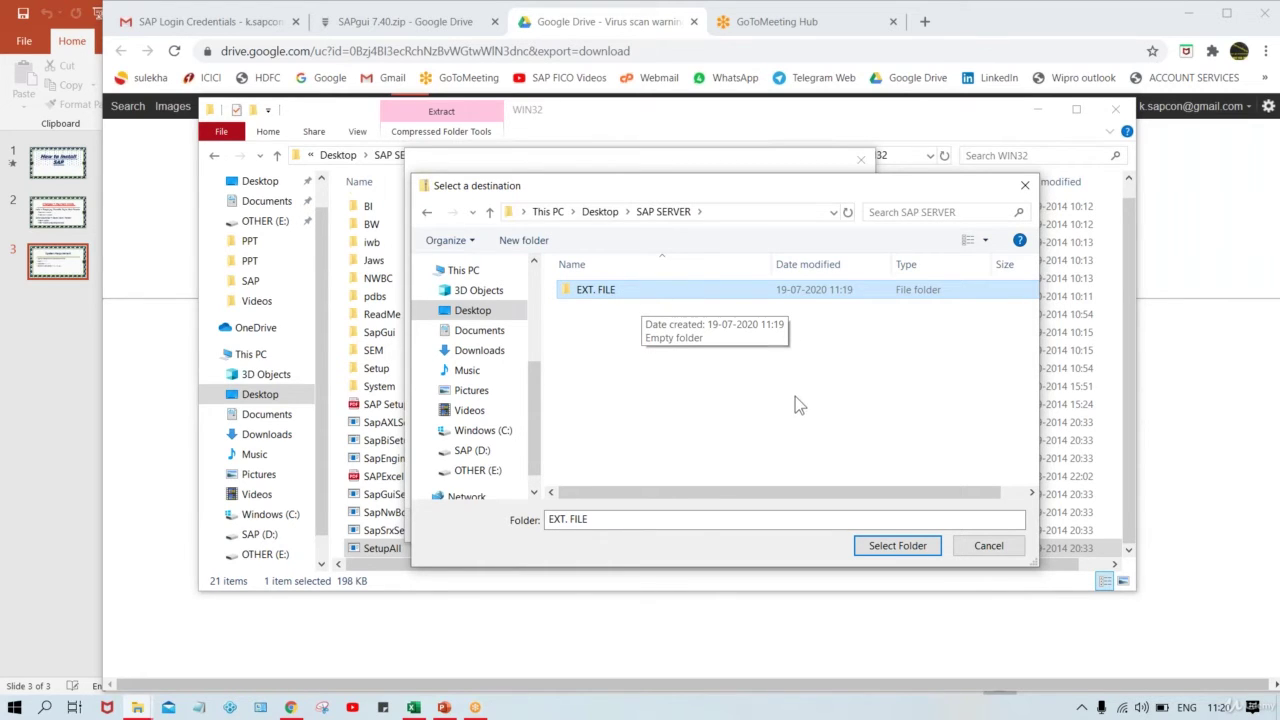
{"action": "left_click", "coordinate": [883, 555]}
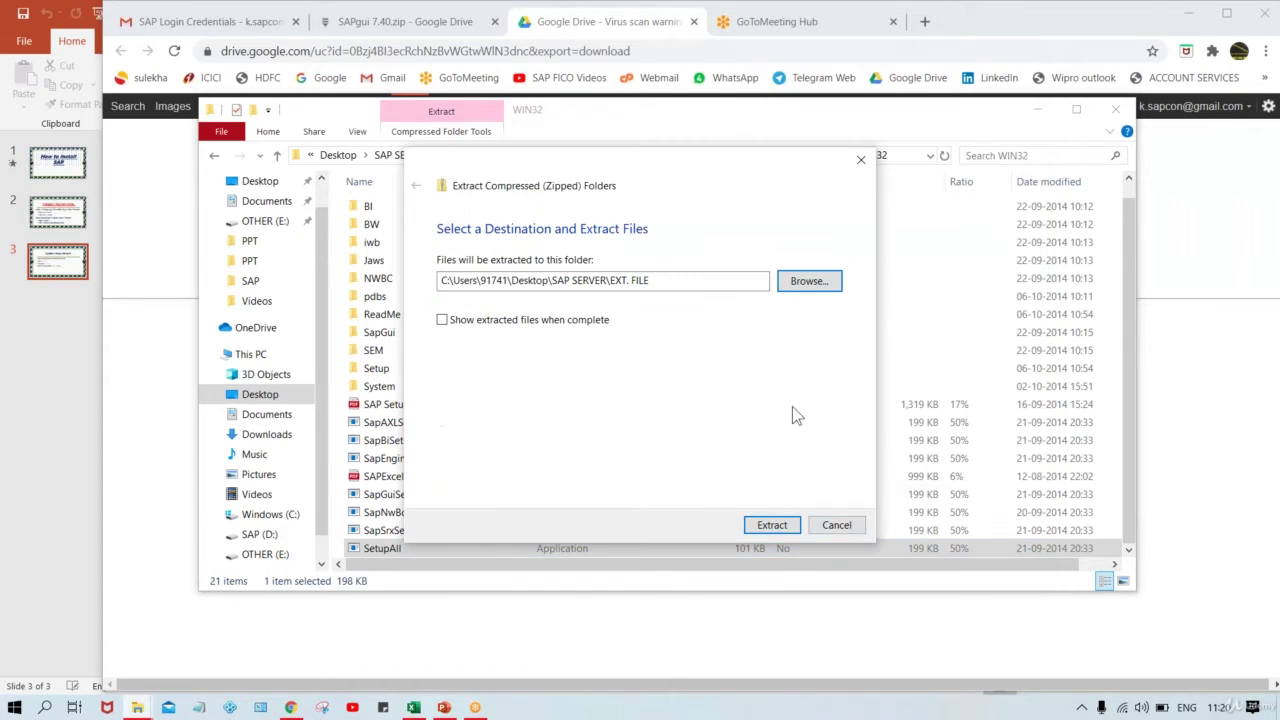
{"action": "left_click", "coordinate": [772, 525]}
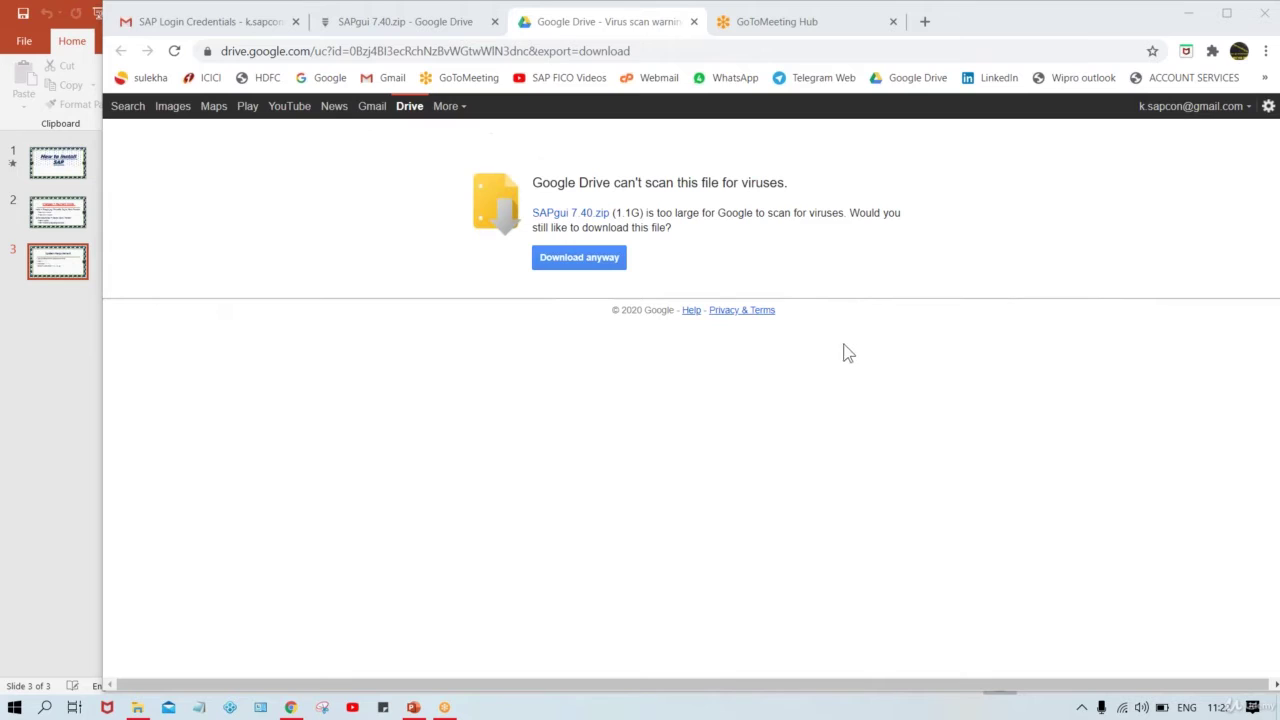
- Show the desktop and open the SAP SERVER folder in a maximized window
{"action": "left_click", "coordinate": [422, 414]}
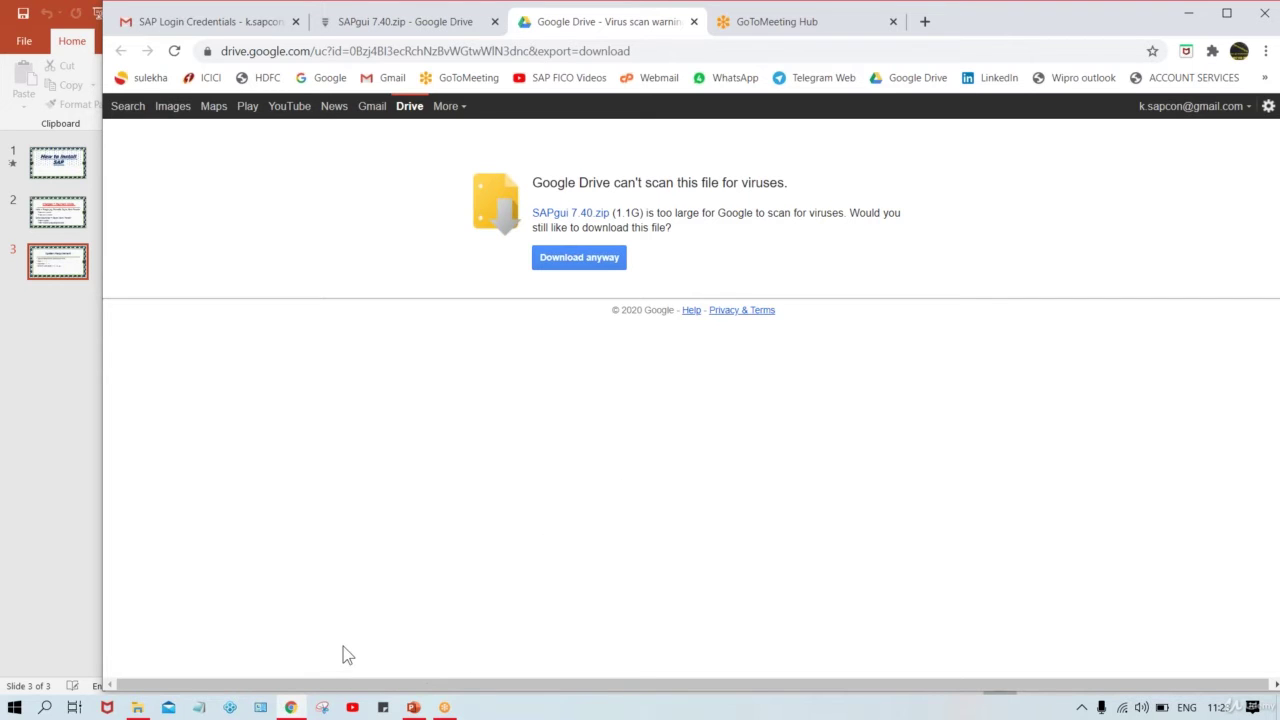
{"action": "key", "text": "super+d"}
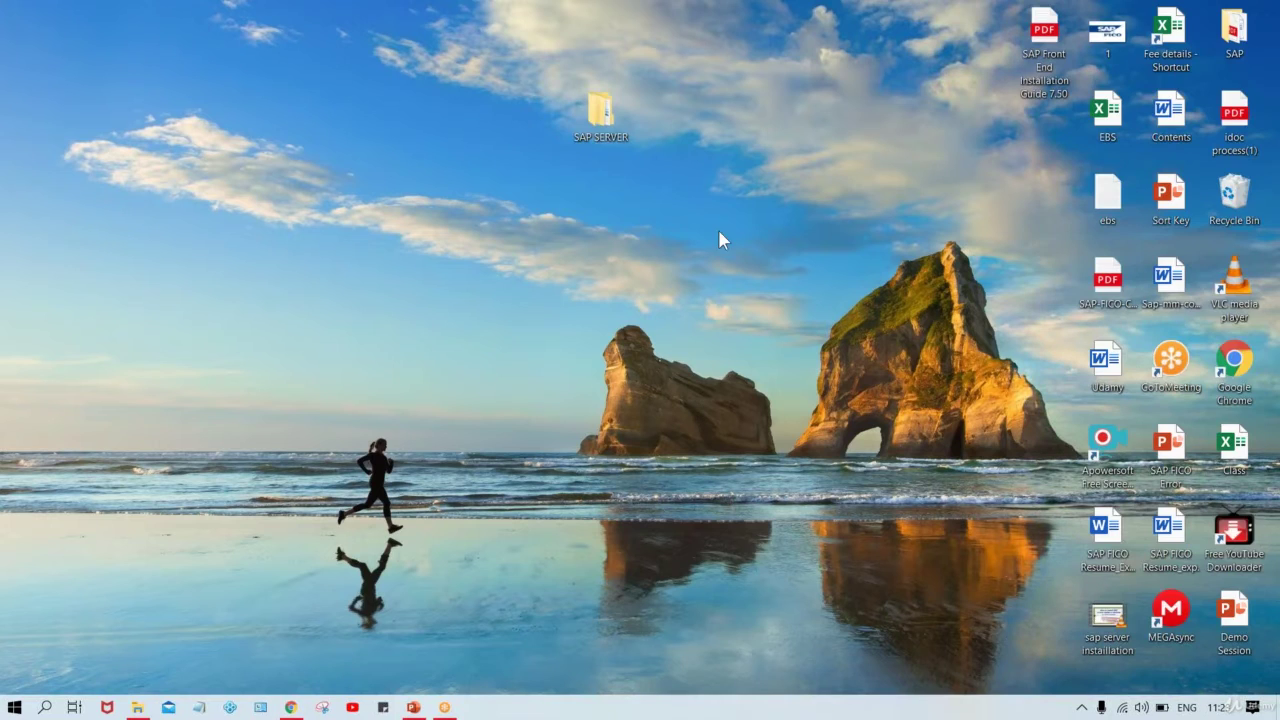
{"action": "left_click", "coordinate": [597, 122]}
{"action": "double_click", "coordinate": [613, 122]}
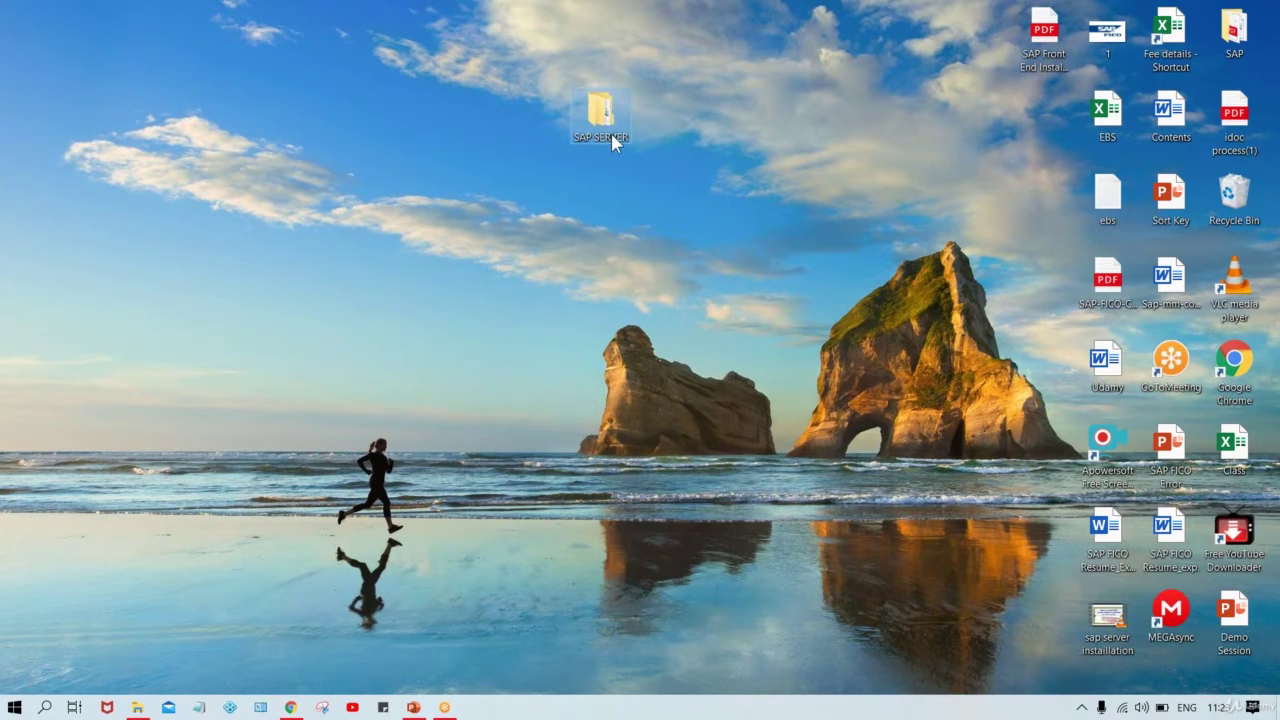
{"action": "mouse_move", "coordinate": [607, 118]}
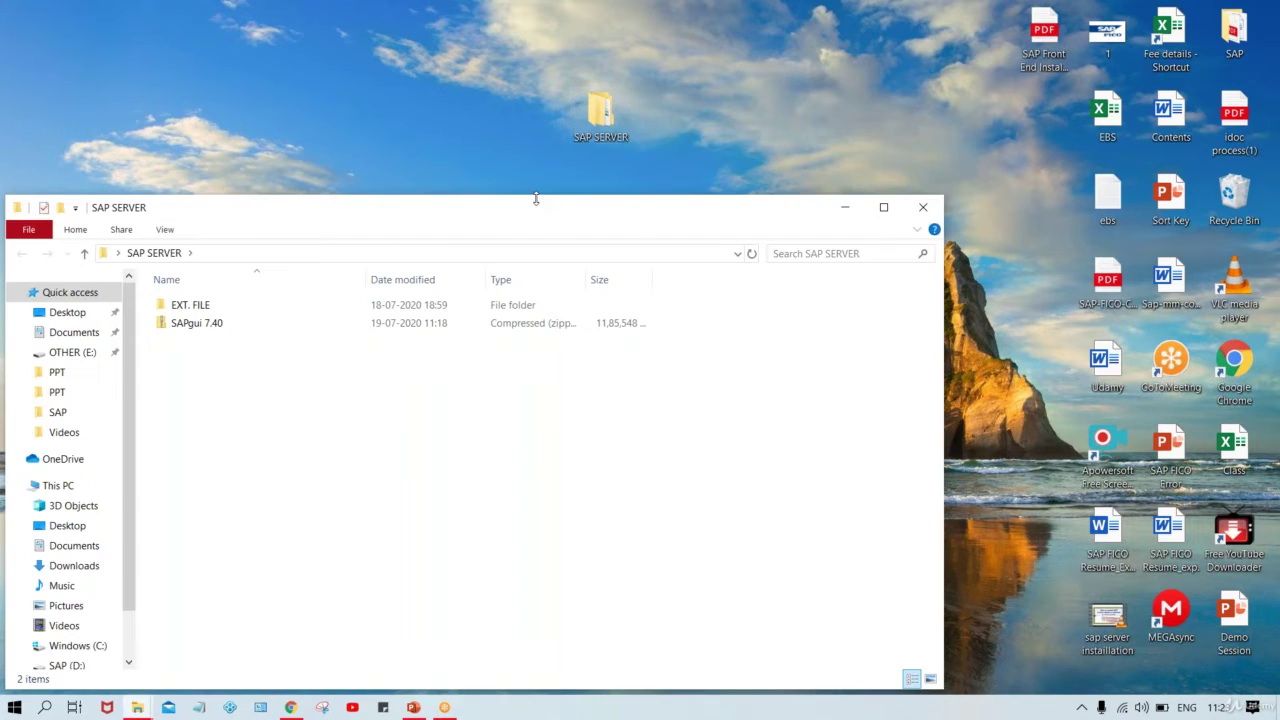
{"action": "double_click", "coordinate": [540, 196]}
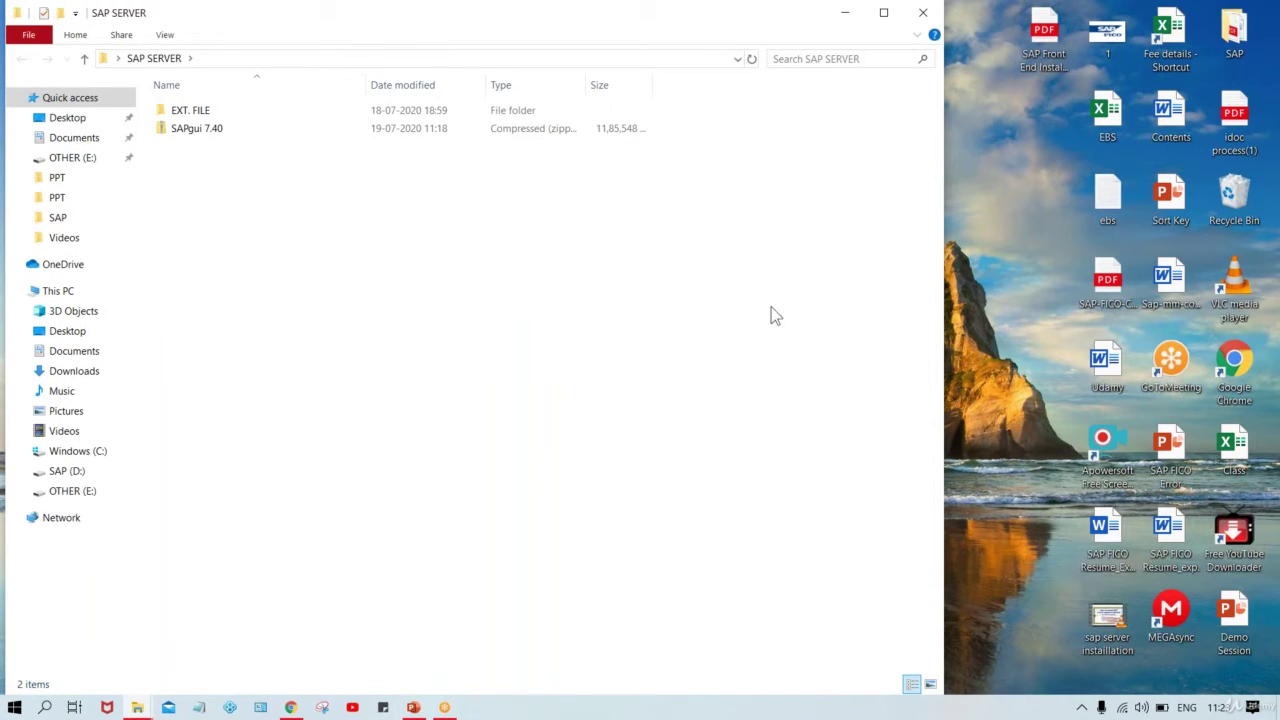
{"action": "left_click", "coordinate": [884, 12]}
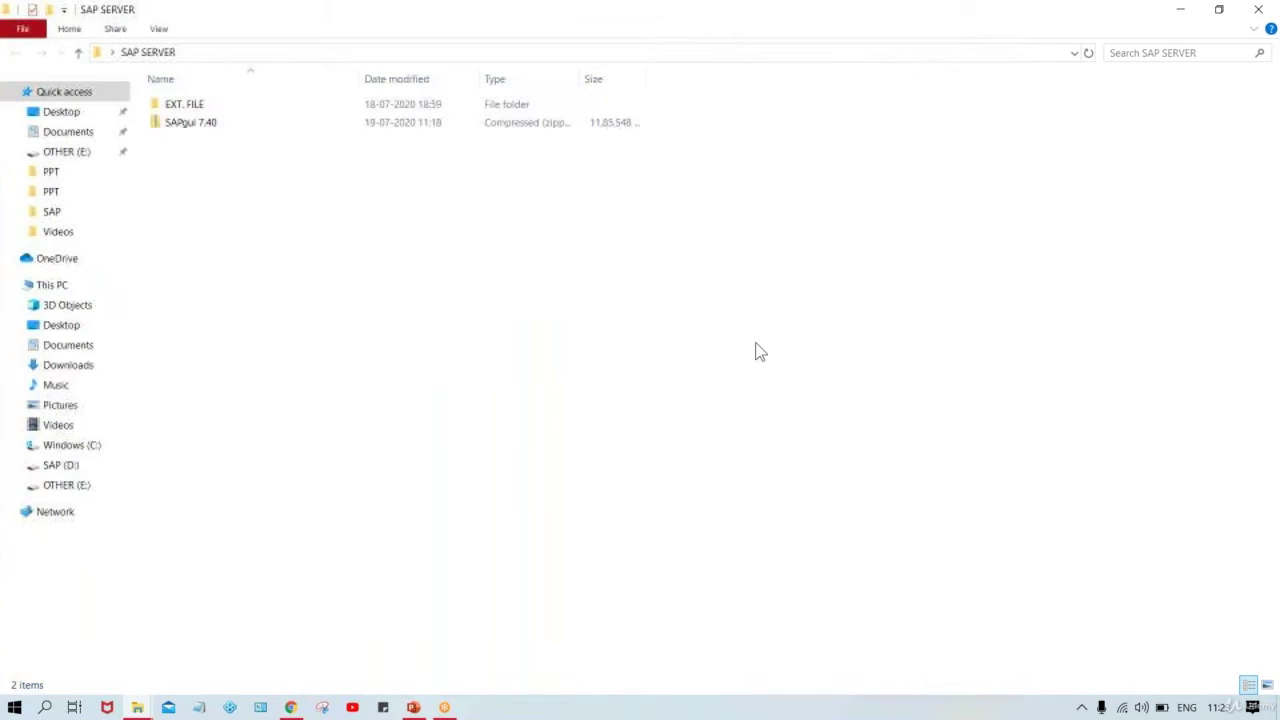
- Navigate from EXT. FILE through BD_NW_7.0_Presentation_7.40_Comp._1_, PRES1, GUI and WINDOWS to the extracted WIN32 folder
{"action": "left_click", "coordinate": [203, 128]}
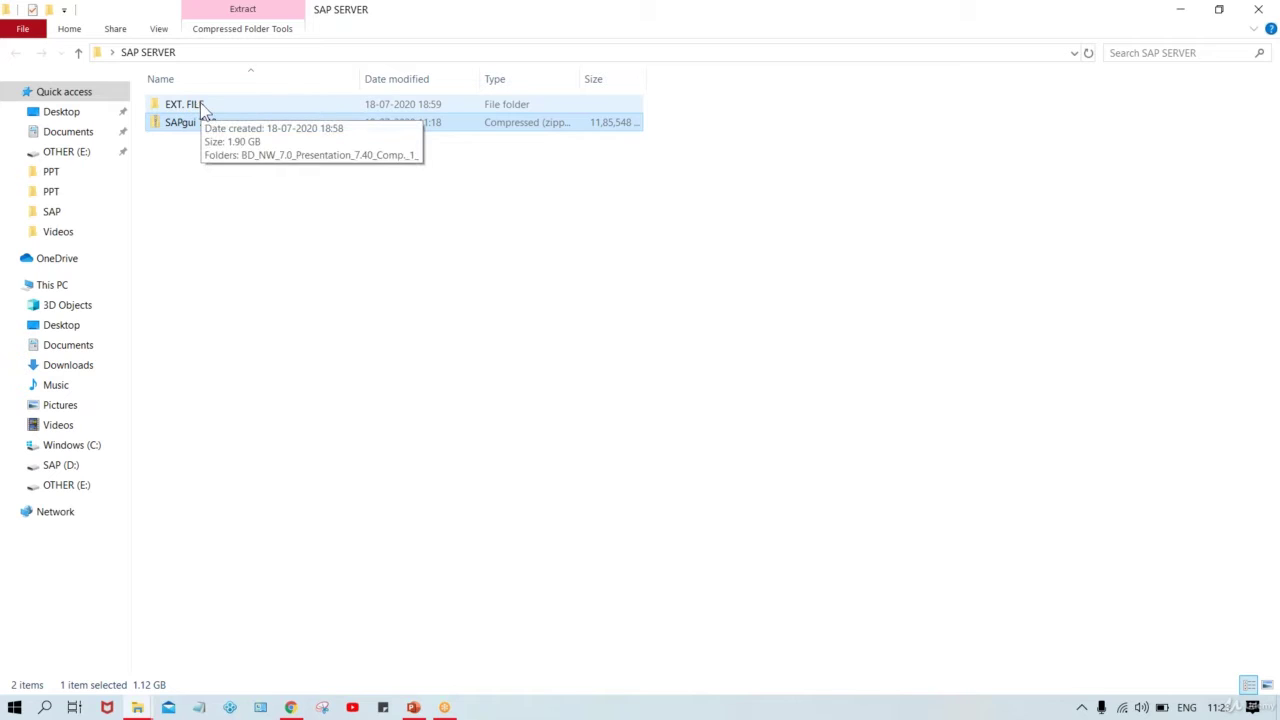
{"action": "double_click", "coordinate": [200, 104]}
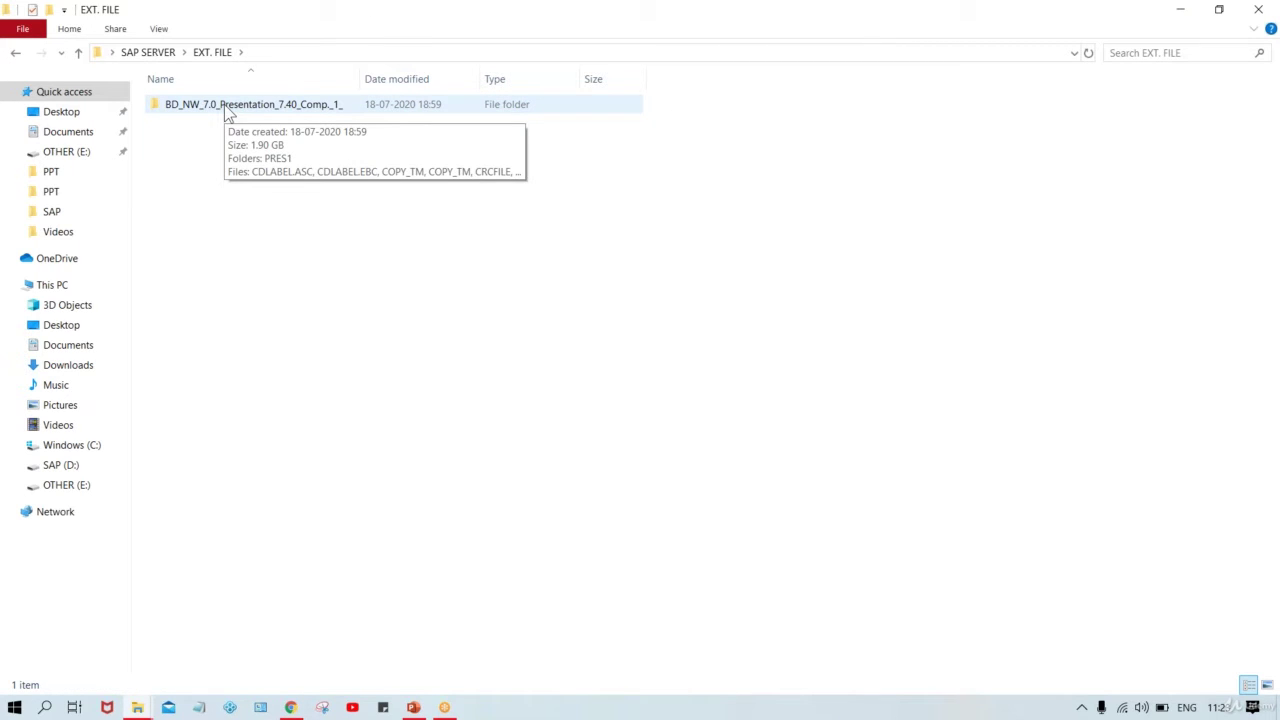
{"action": "double_click", "coordinate": [226, 108]}
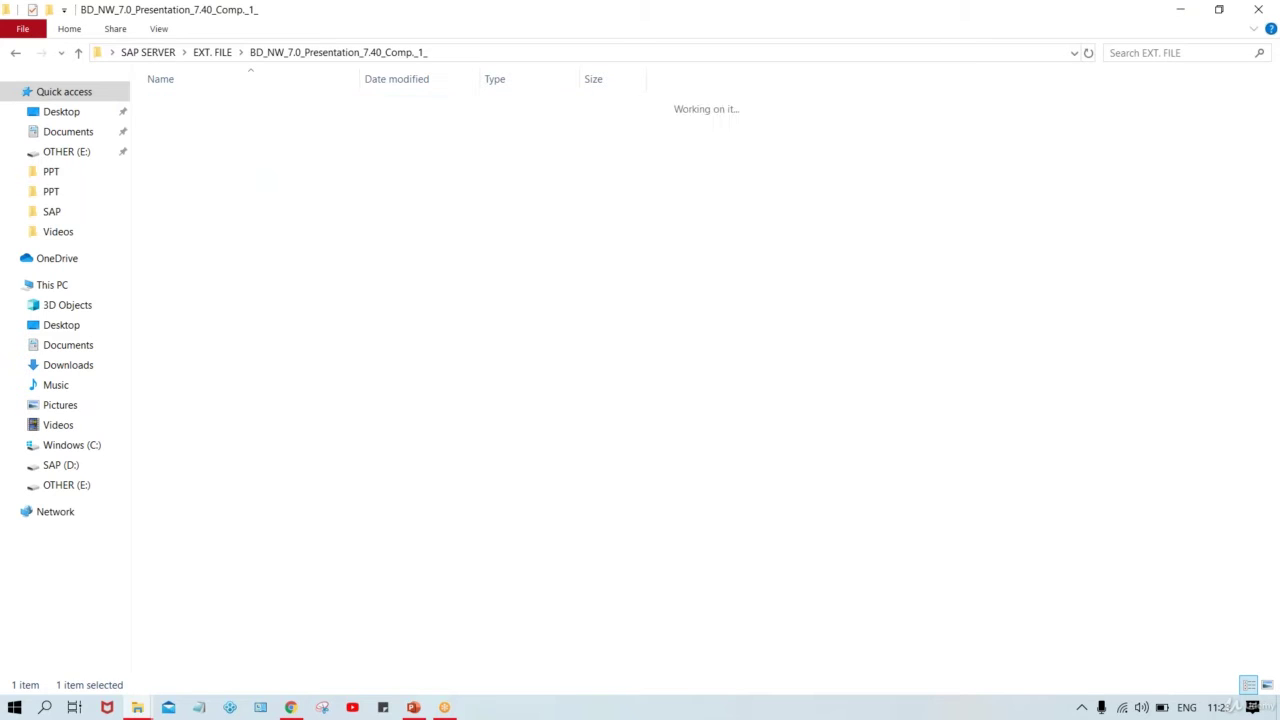
{"action": "double_click", "coordinate": [205, 106]}
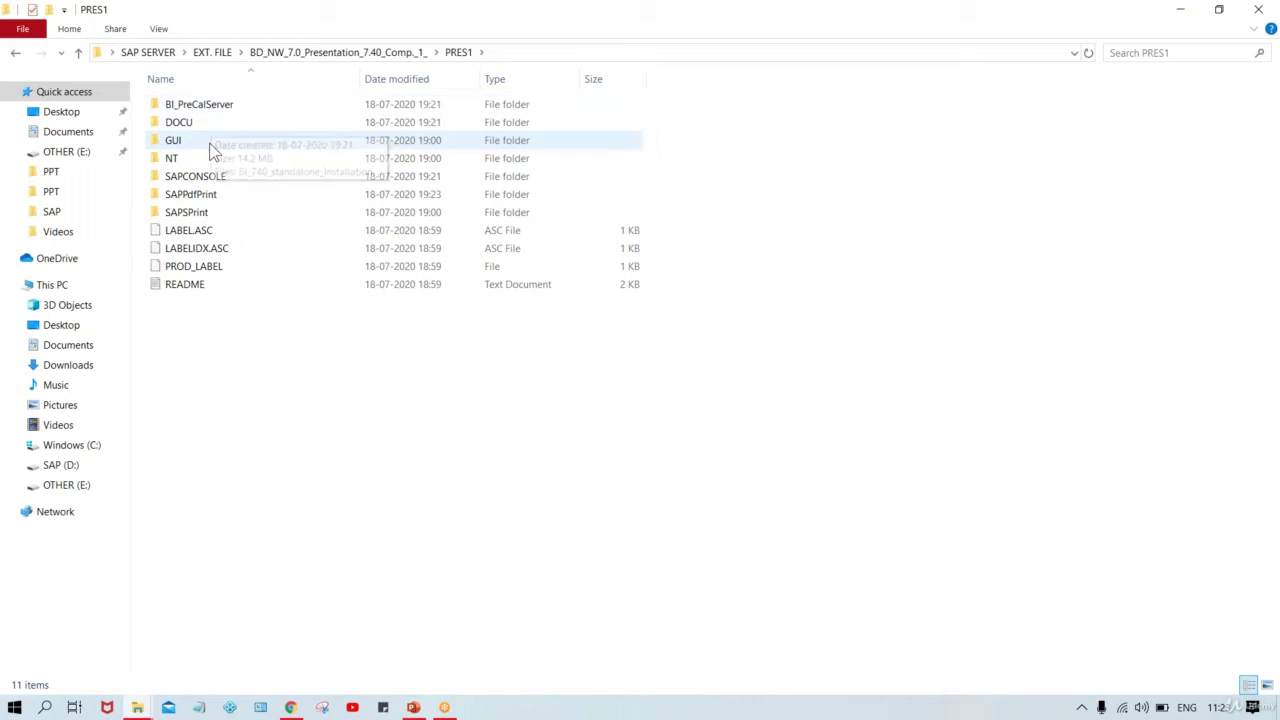
{"action": "double_click", "coordinate": [209, 140]}
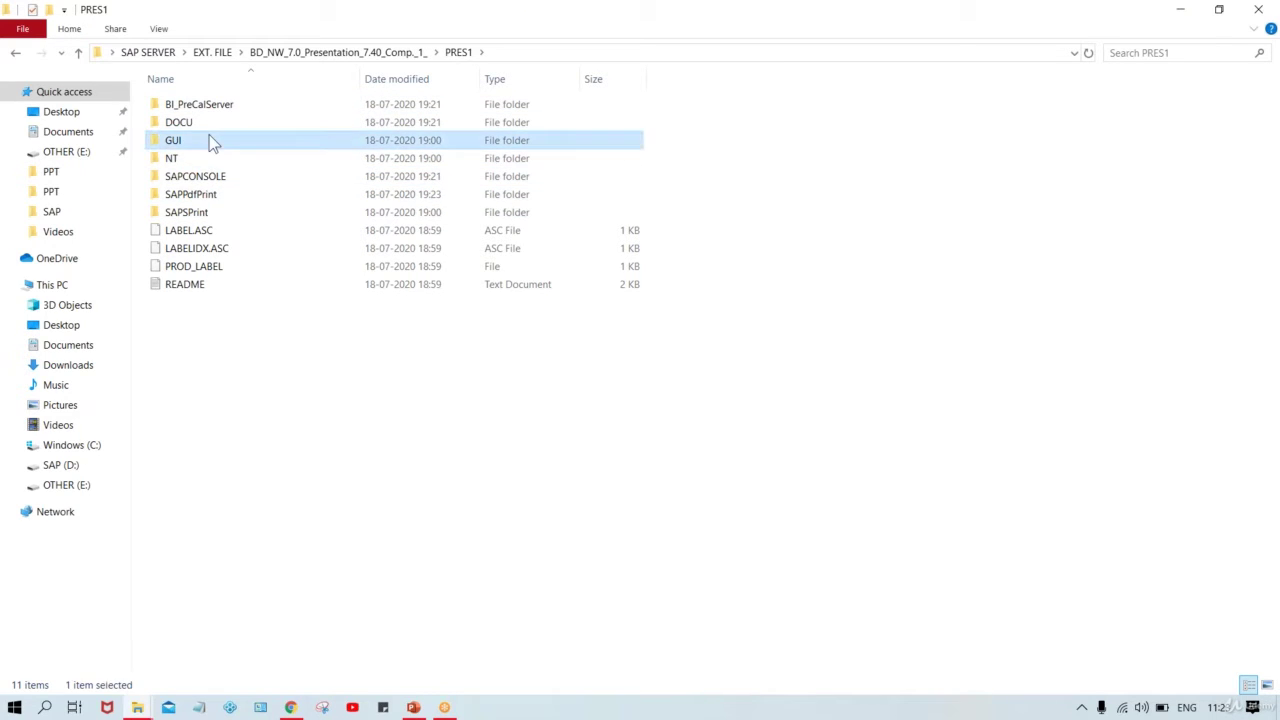
{"action": "double_click", "coordinate": [221, 116]}
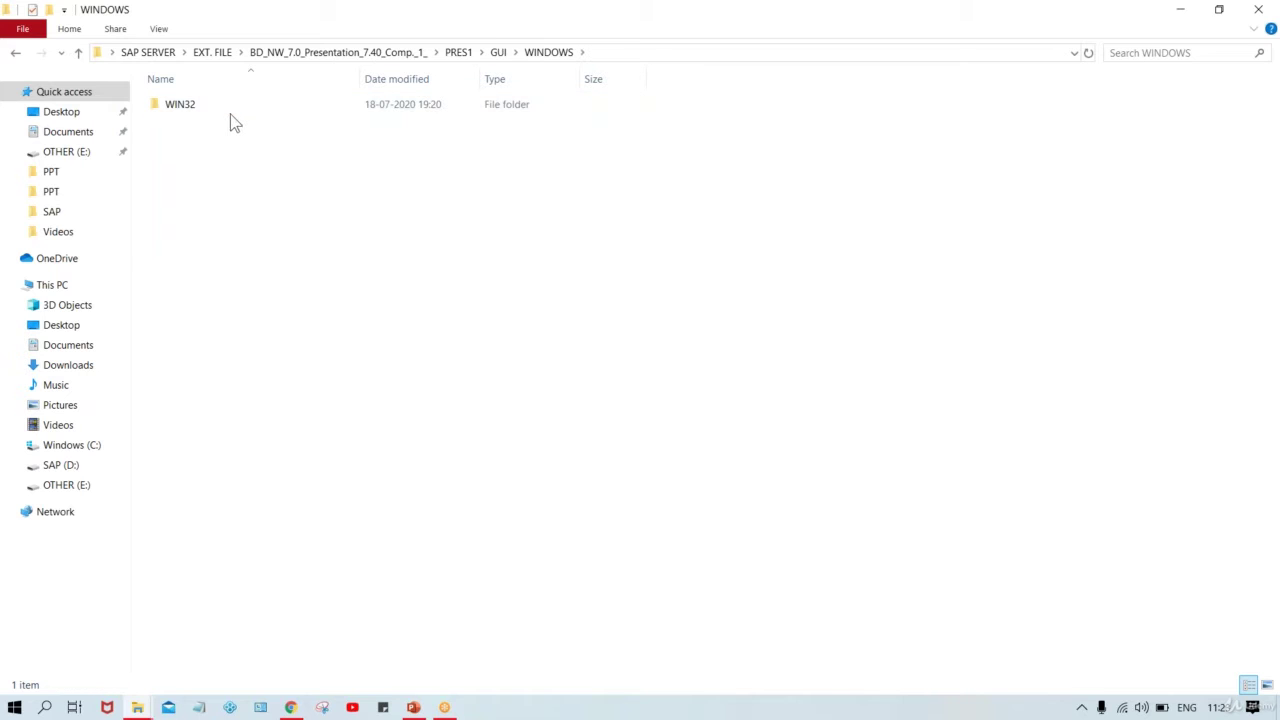
{"action": "double_click", "coordinate": [223, 103]}
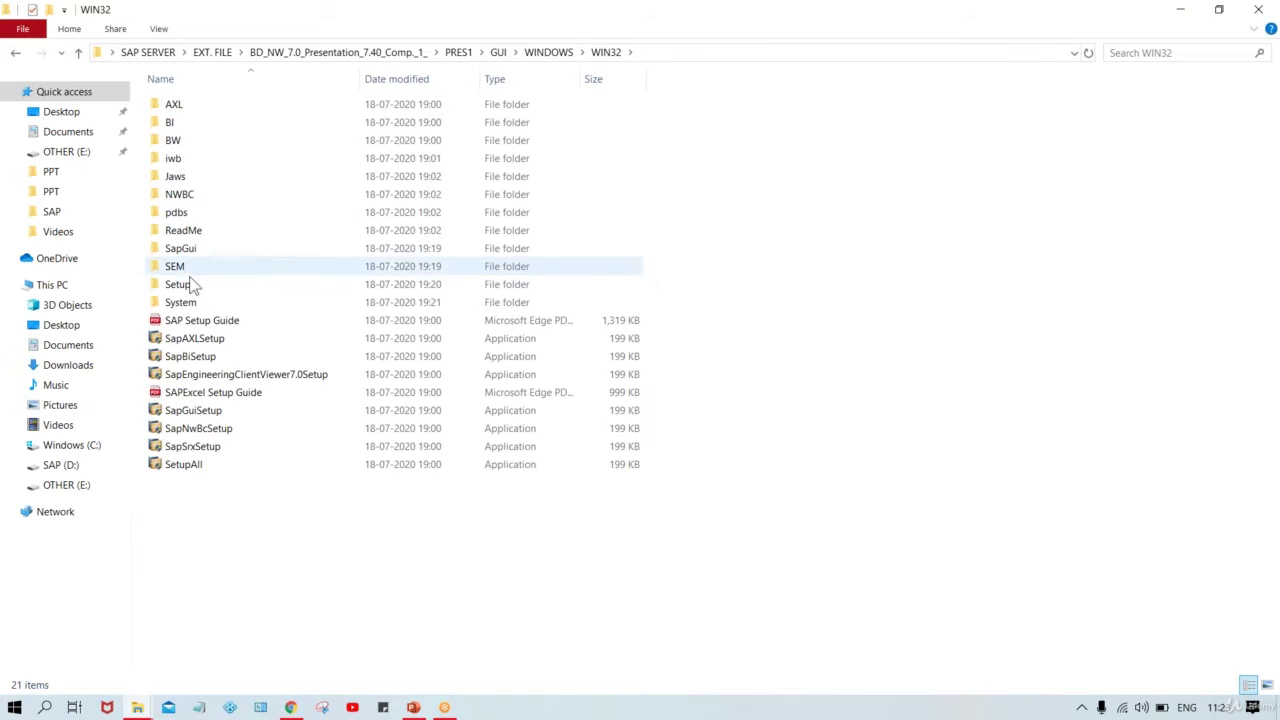
- Run the SetupAll application in the WIN32 folder as administrator
{"action": "left_click", "coordinate": [178, 470]}
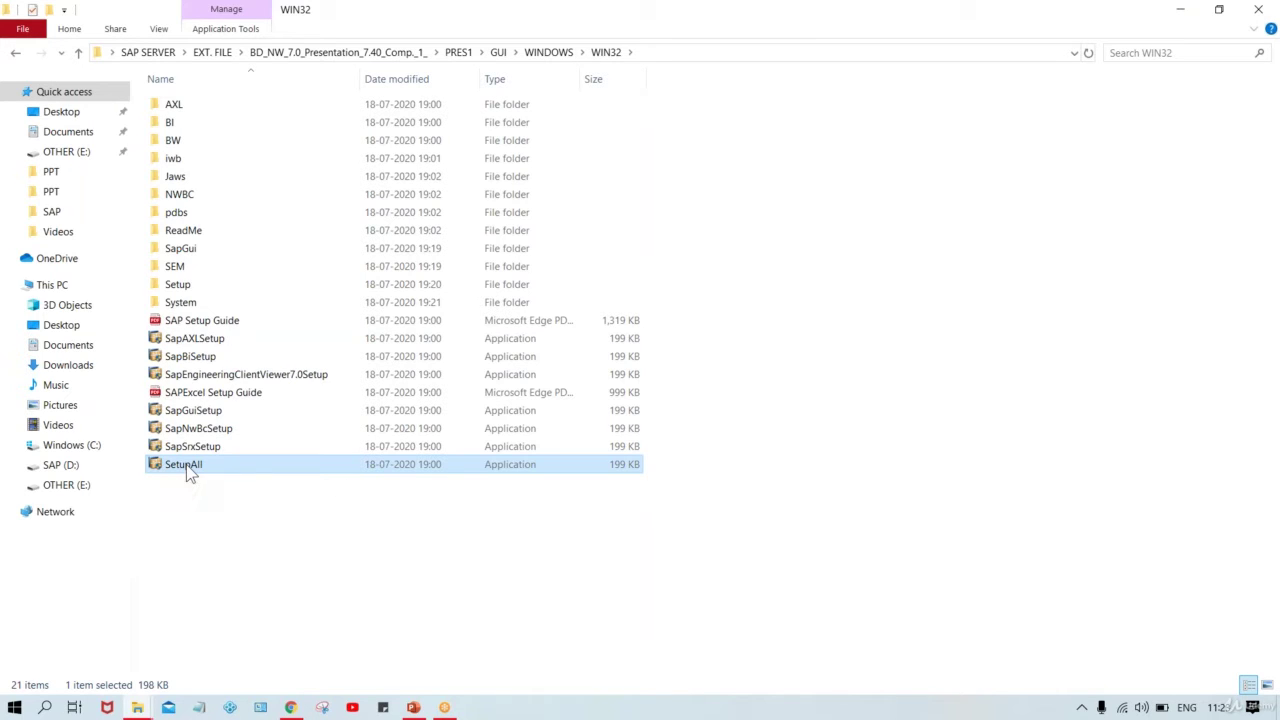
{"action": "right_click", "coordinate": [190, 472]}
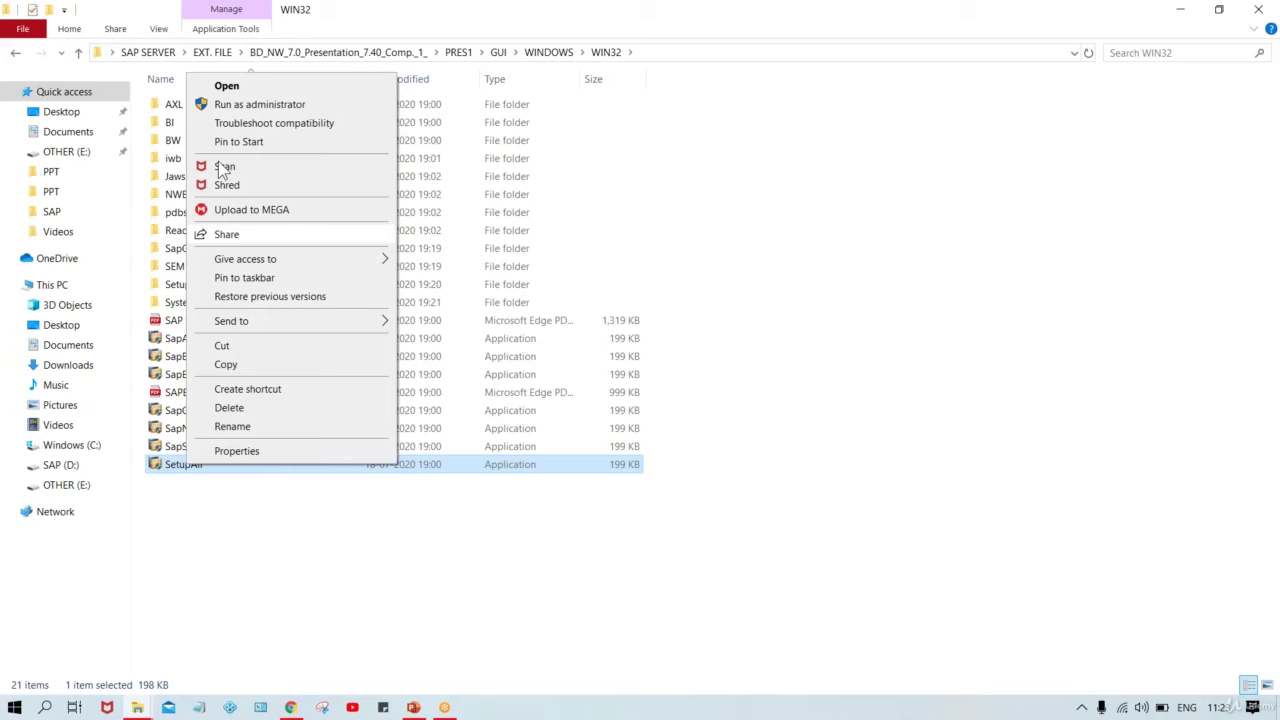
{"action": "left_click", "coordinate": [258, 100]}
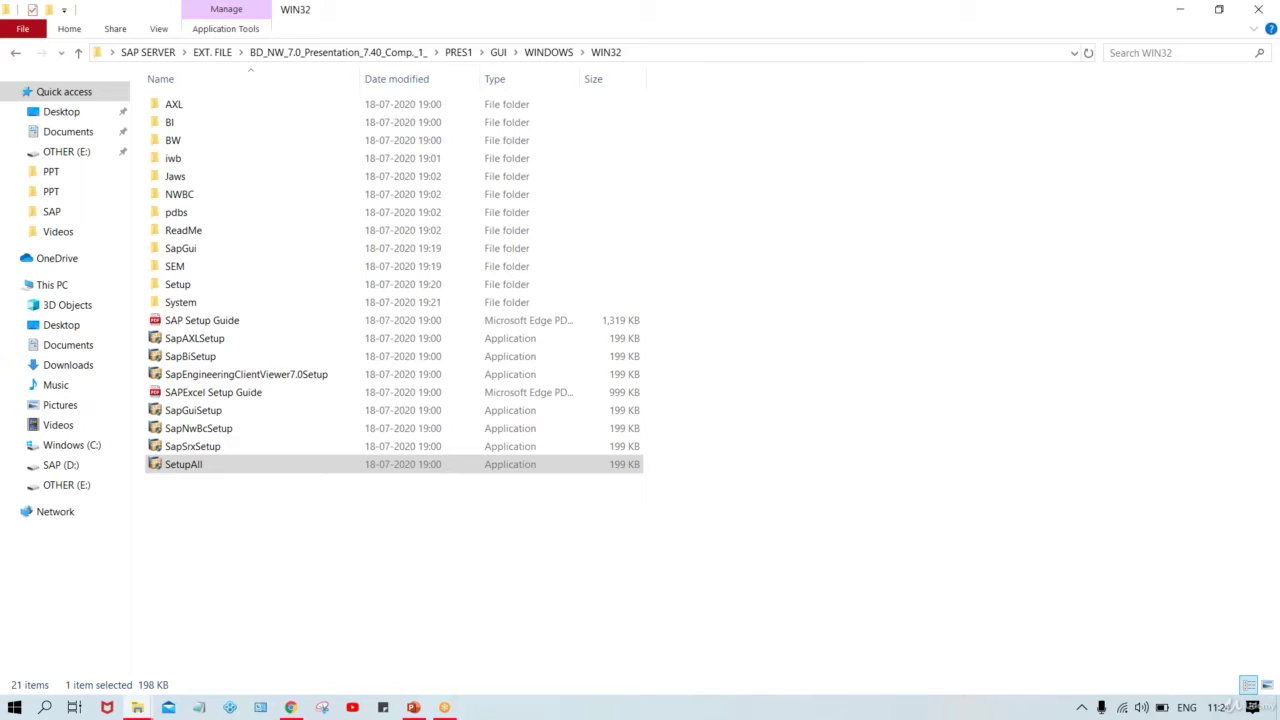
{"action": "double_click", "coordinate": [561, 468]}
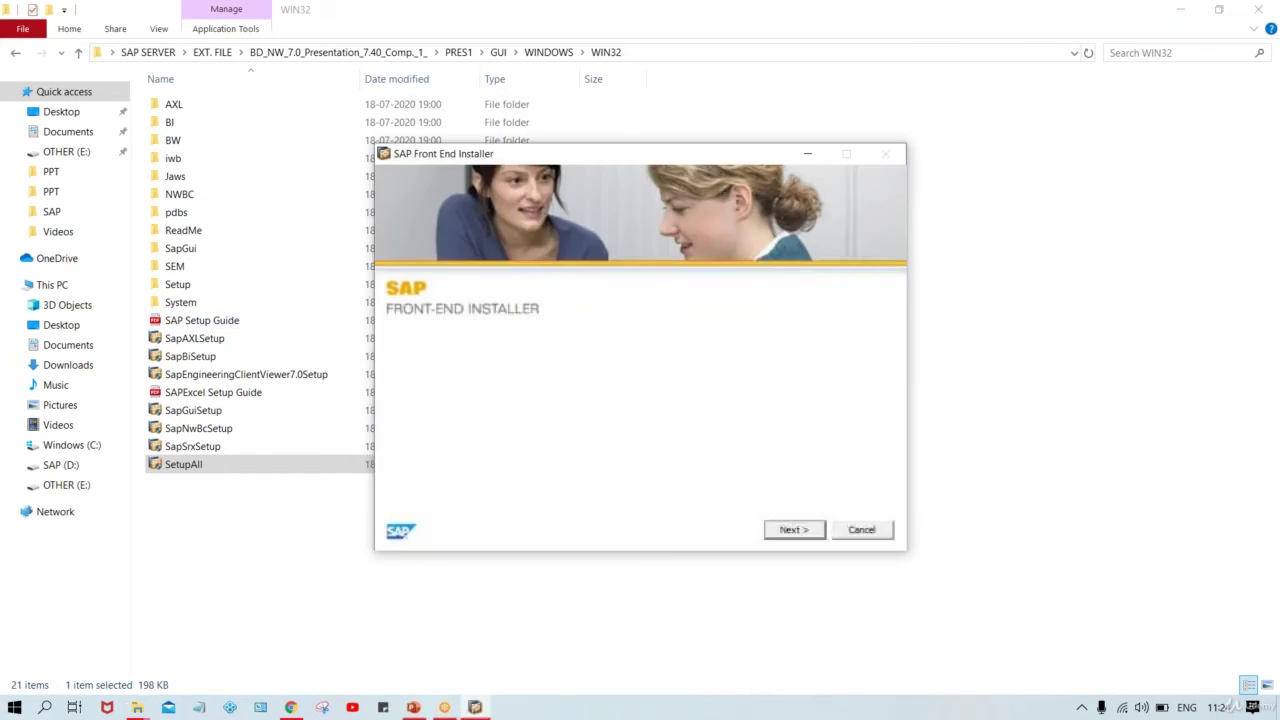
- Select all available components in the SAP Front End Installer and continue to the installation directories
{"action": "left_click", "coordinate": [792, 530]}
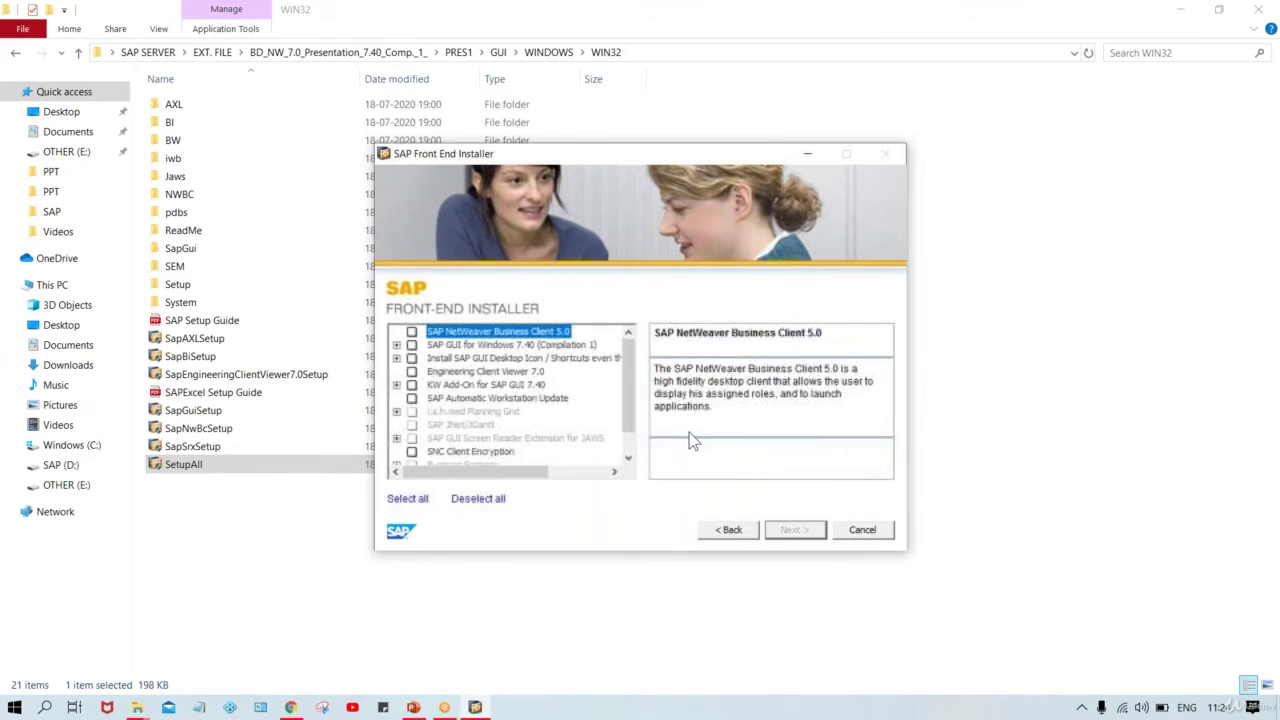
{"action": "left_click", "coordinate": [406, 500]}
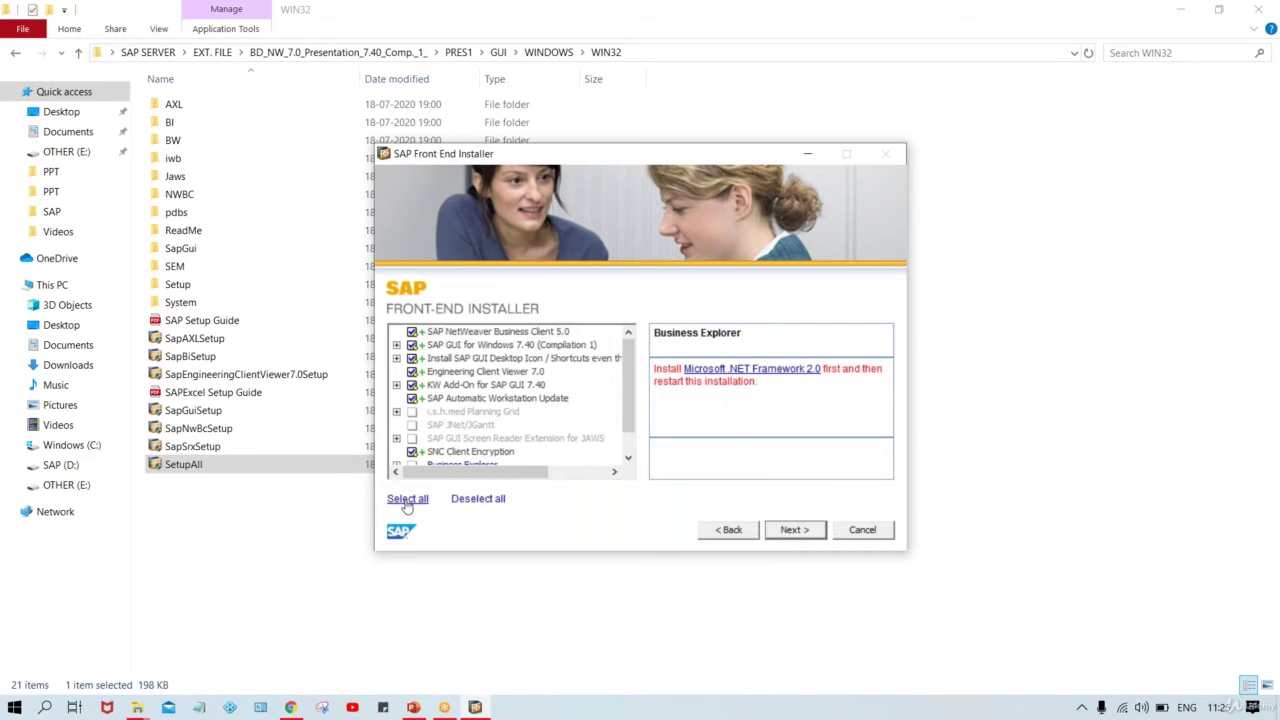
{"action": "left_click", "coordinate": [794, 530]}
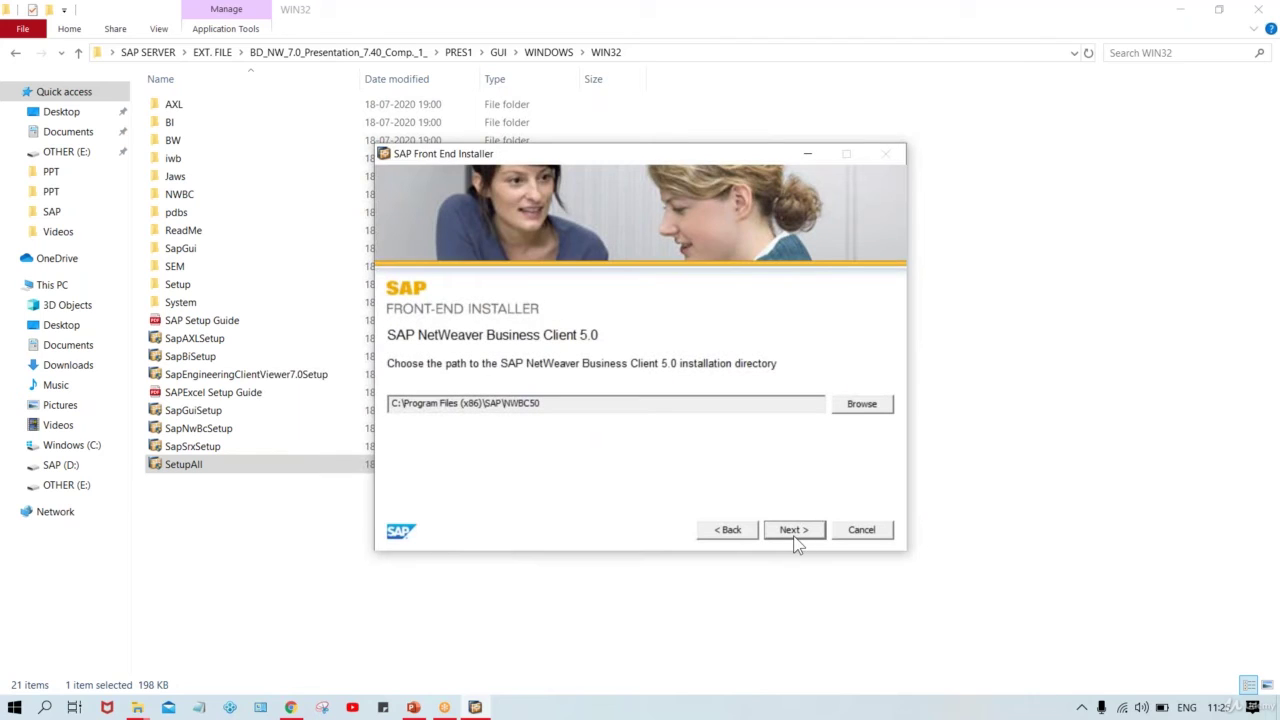
- Accept the default directories for NetWeaver Business Client 5.0, SAP GUI 7.40 and Engineering Client Viewer 7.0, install, and close the installer without rebooting
{"action": "left_click", "coordinate": [794, 530]}
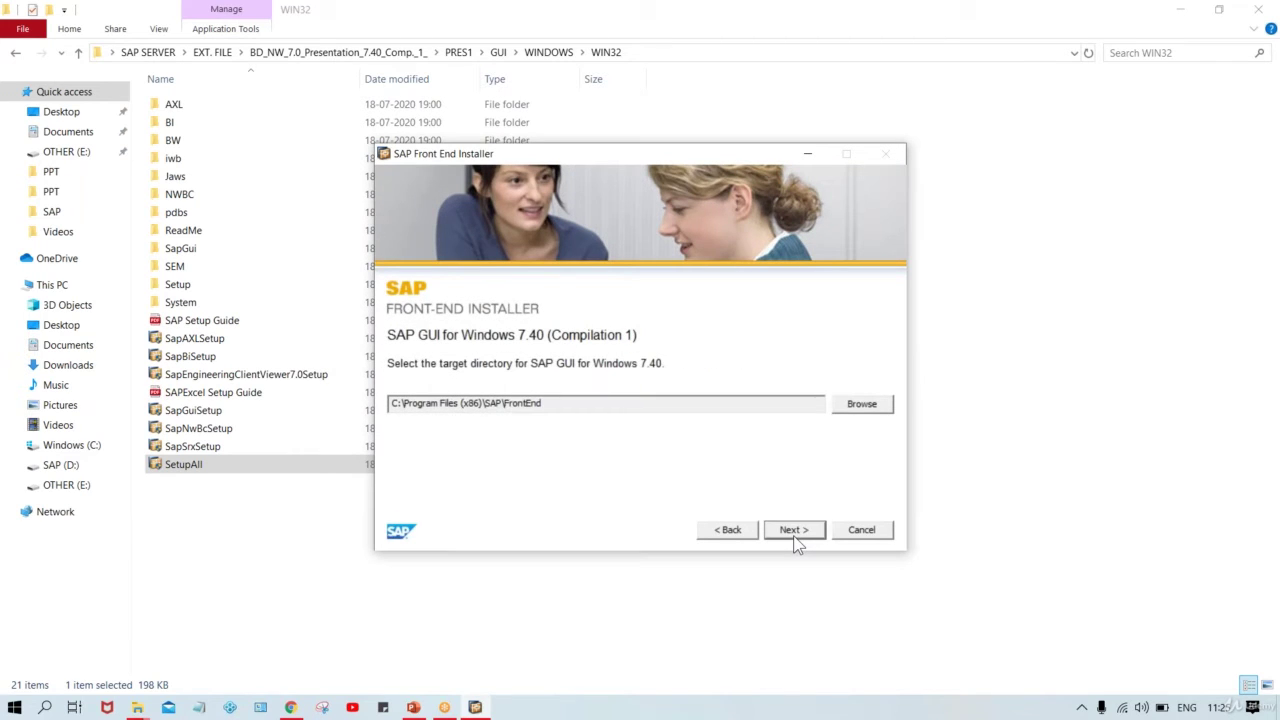
{"action": "left_click", "coordinate": [794, 530]}
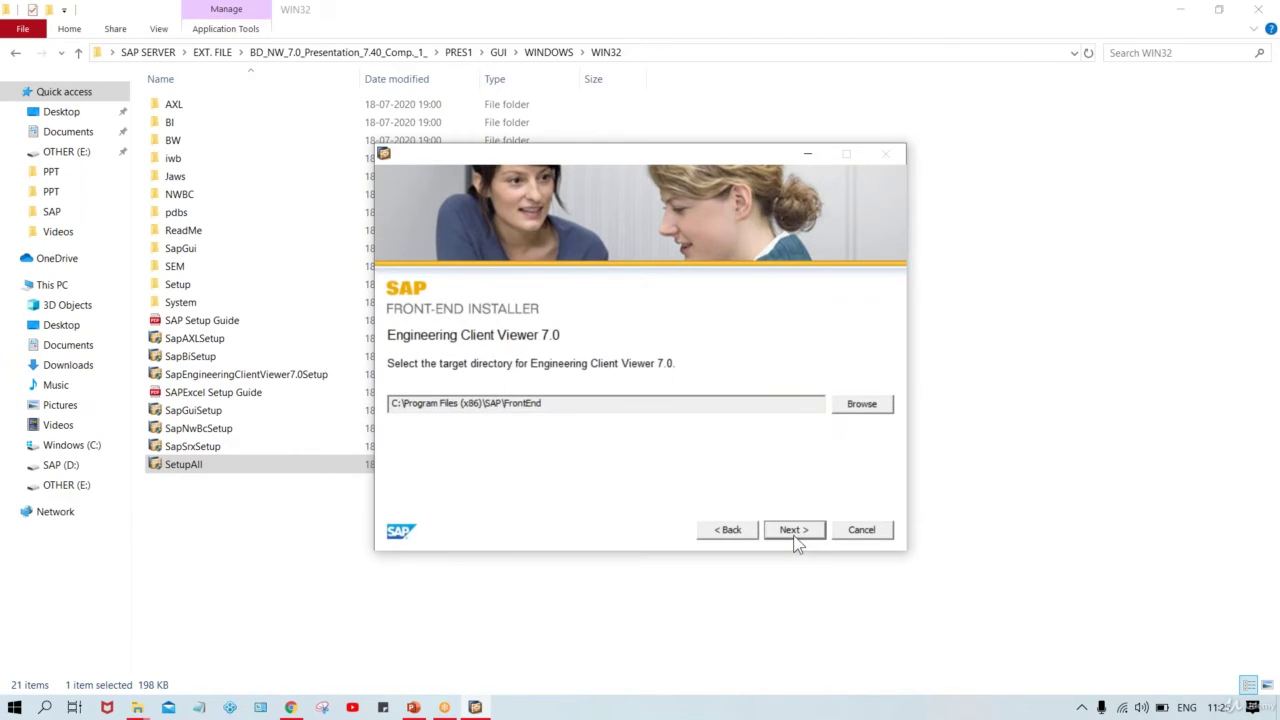
{"action": "left_click", "coordinate": [794, 530]}
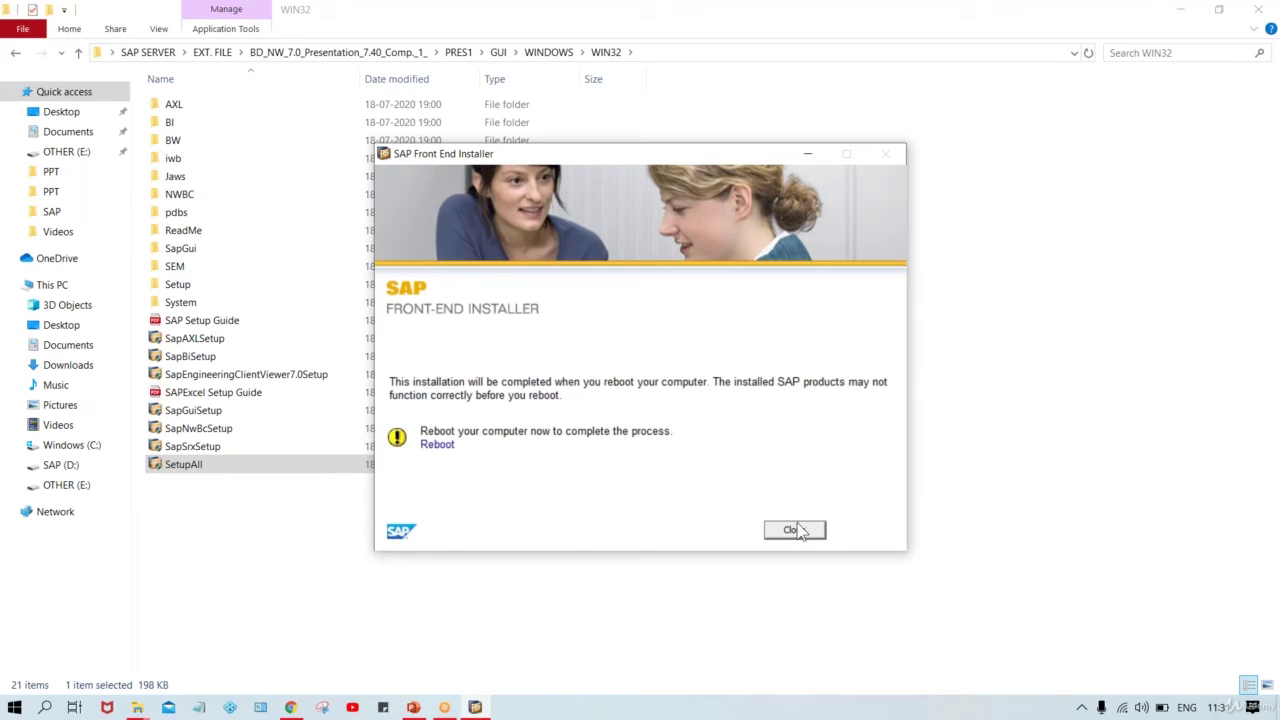
{"action": "left_click", "coordinate": [792, 531]}
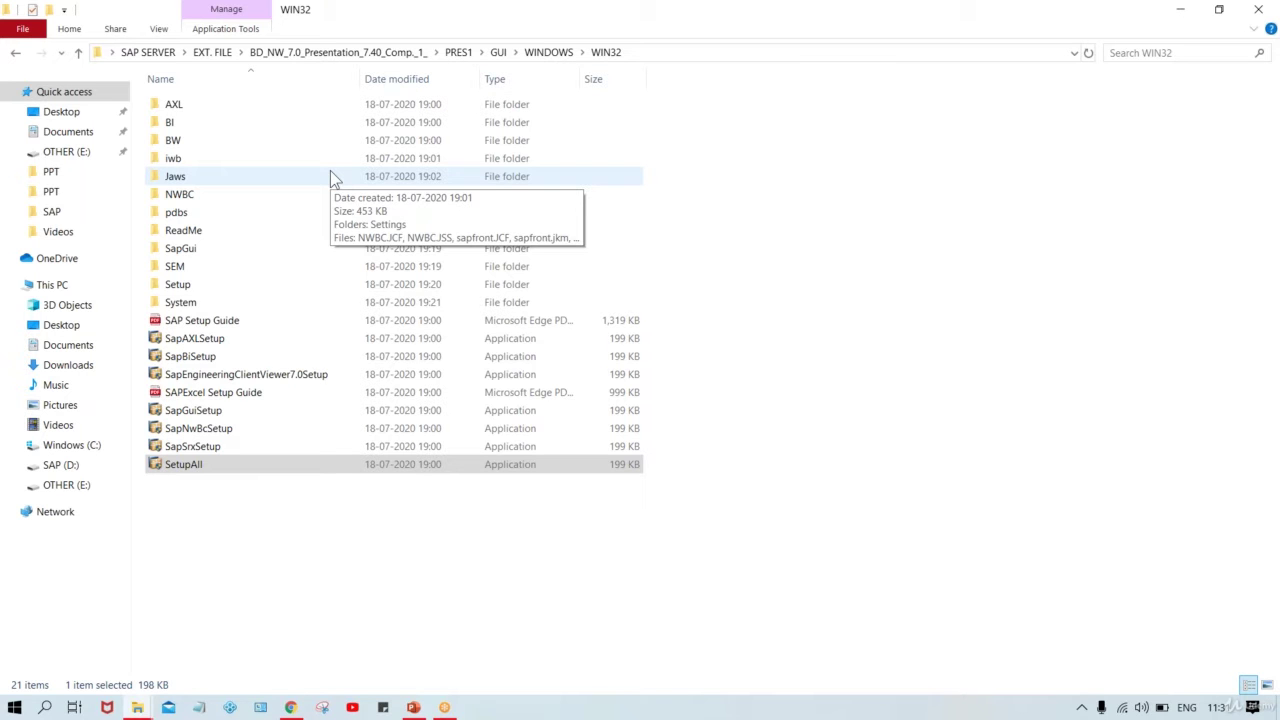
- Show the desktop, place the SAP Logon shortcut in the open central area and move the SAP SERVER folder out of its way
{"action": "key", "text": "super+d"}
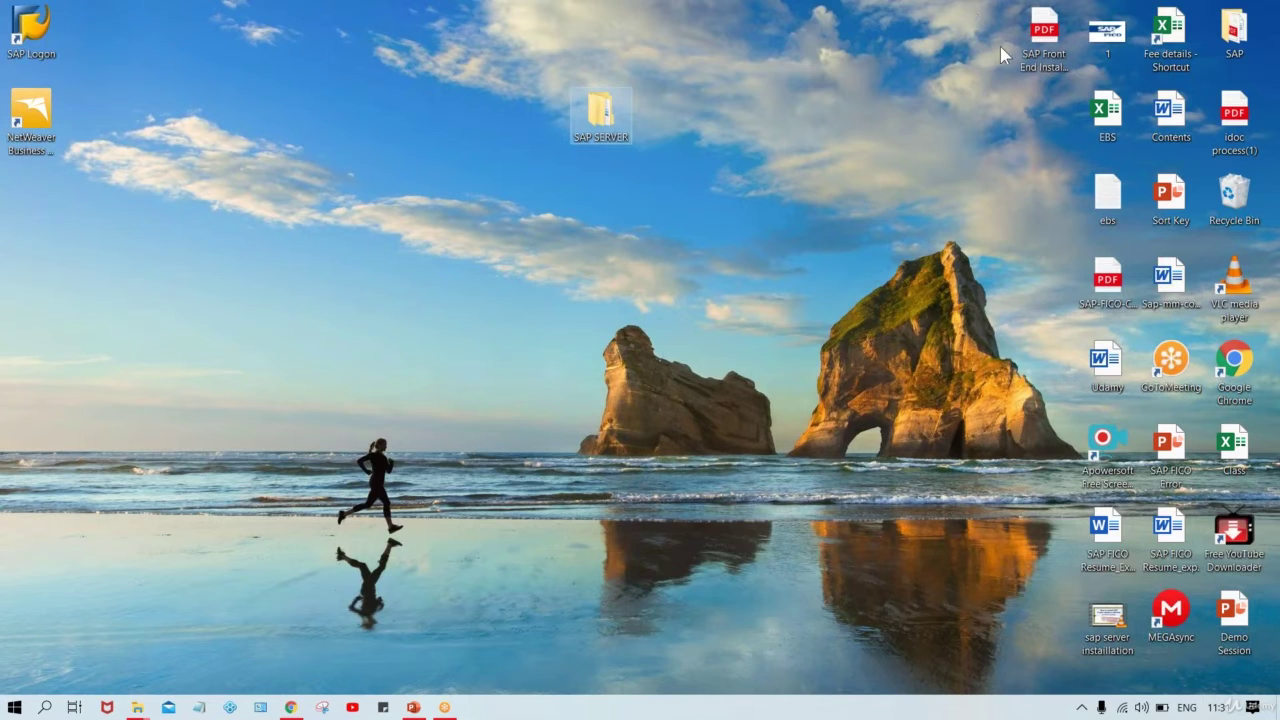
{"action": "left_click_drag", "start_coordinate": [35, 32], "coordinate": [616, 241]}
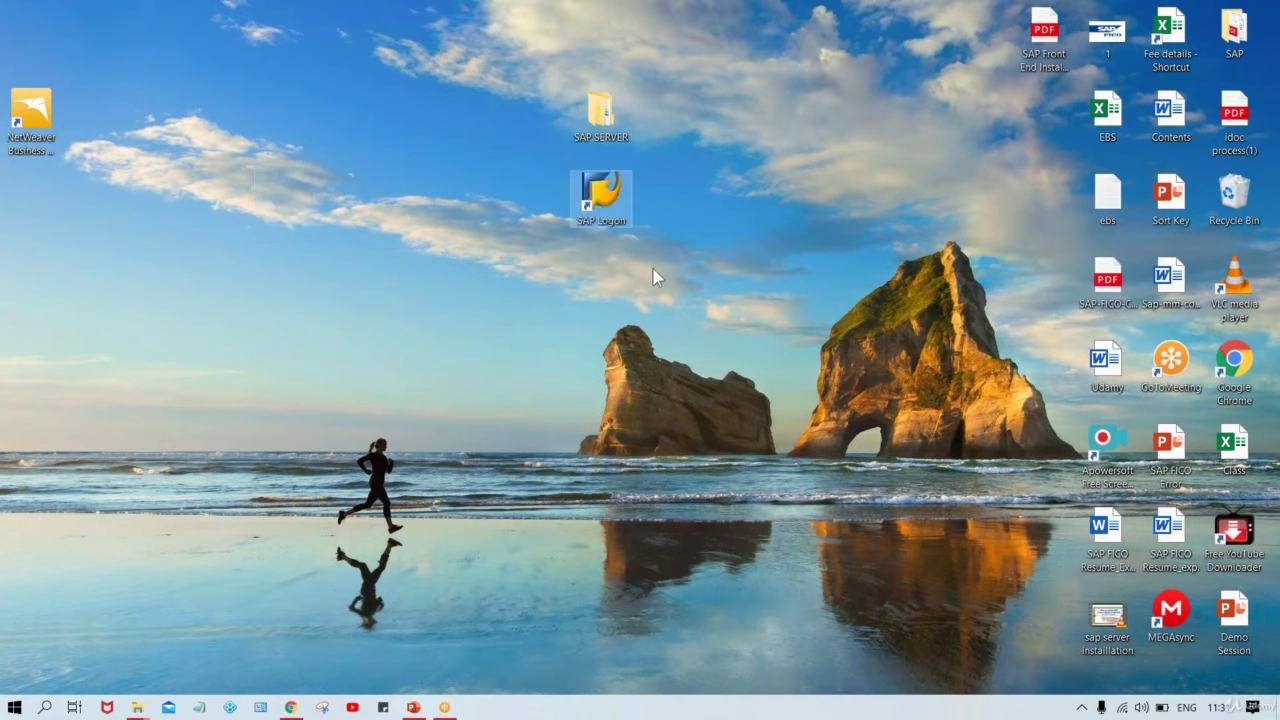
{"action": "left_click", "coordinate": [678, 175]}
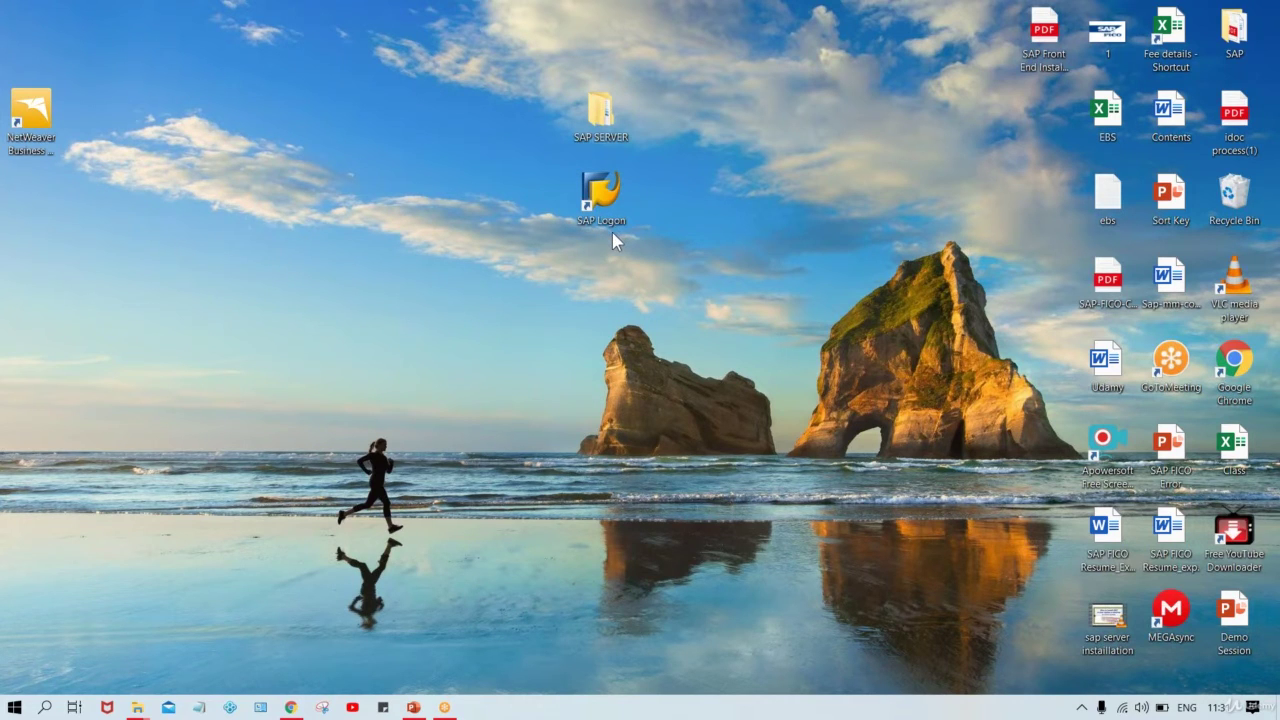
{"action": "left_click_drag", "start_coordinate": [487, 79], "coordinate": [40, 20]}
{"action": "left_click_drag", "start_coordinate": [601, 190], "coordinate": [727, 195]}
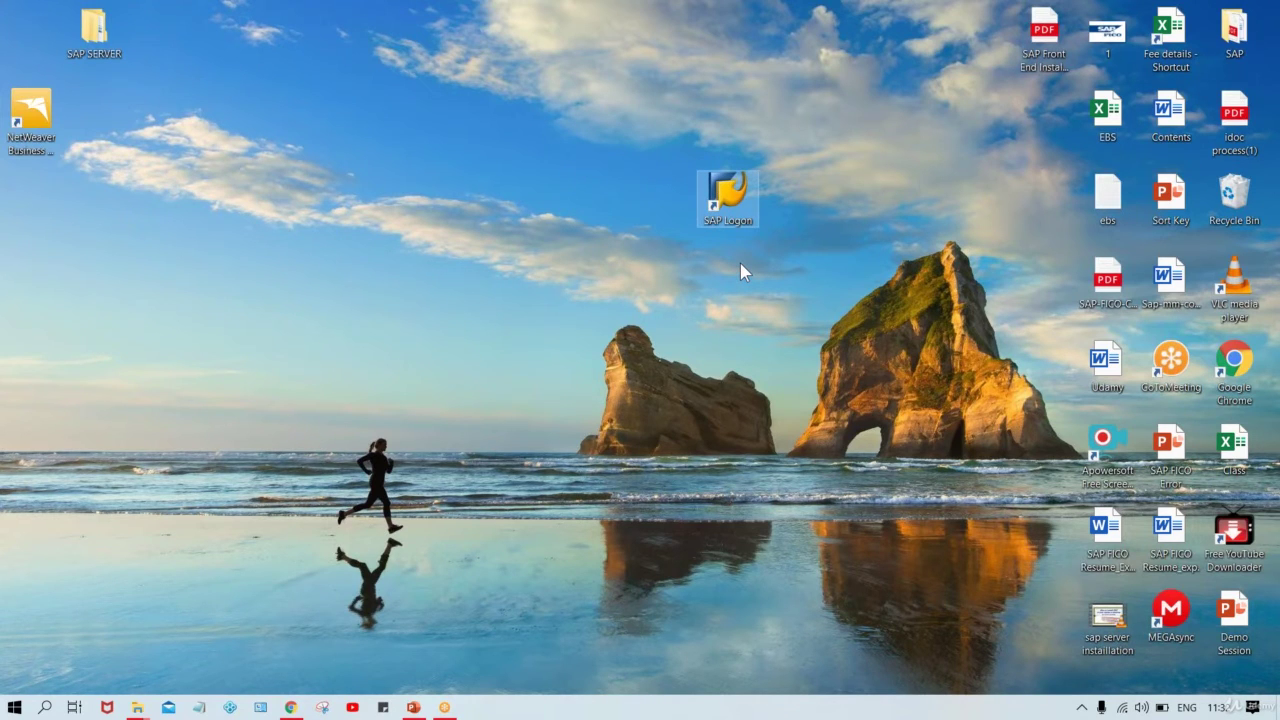
{"action": "left_click", "coordinate": [764, 158]}
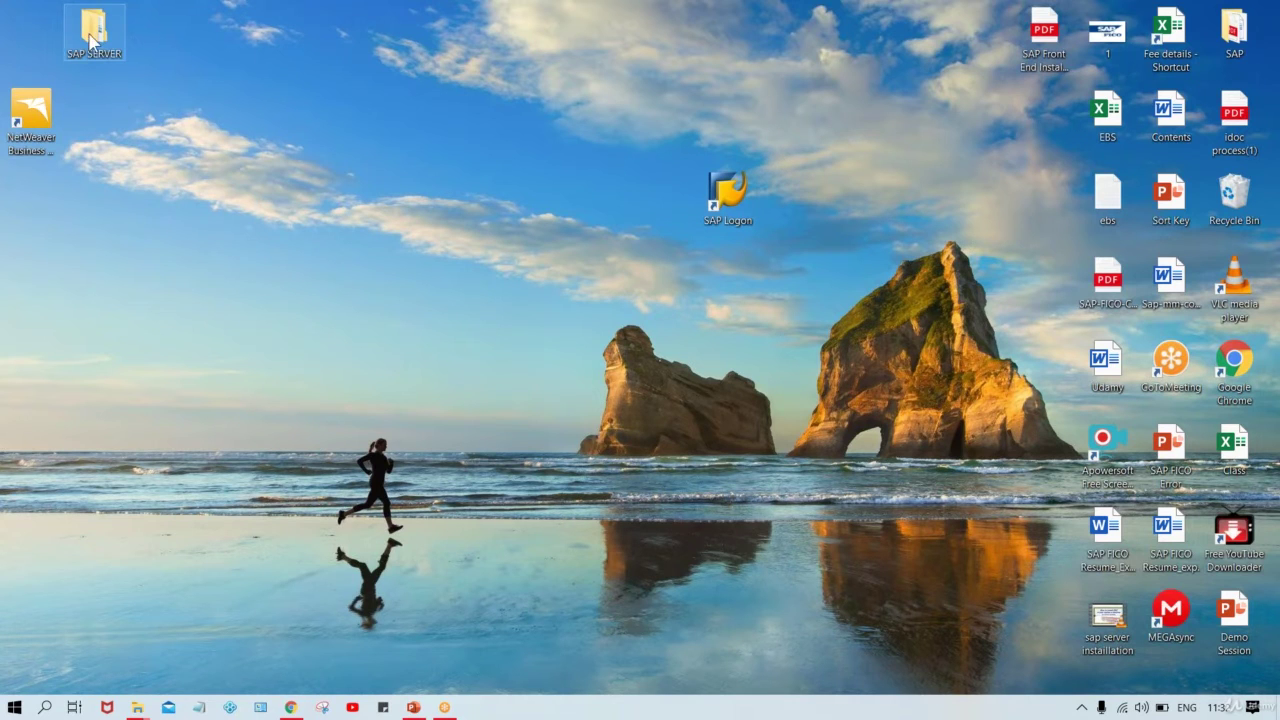
- Move the NetWeaver Business Client shortcut into the SAP SERVER folder and reposition that folder beside the other desktop icons
{"action": "left_click_drag", "start_coordinate": [90, 35], "coordinate": [345, 120]}
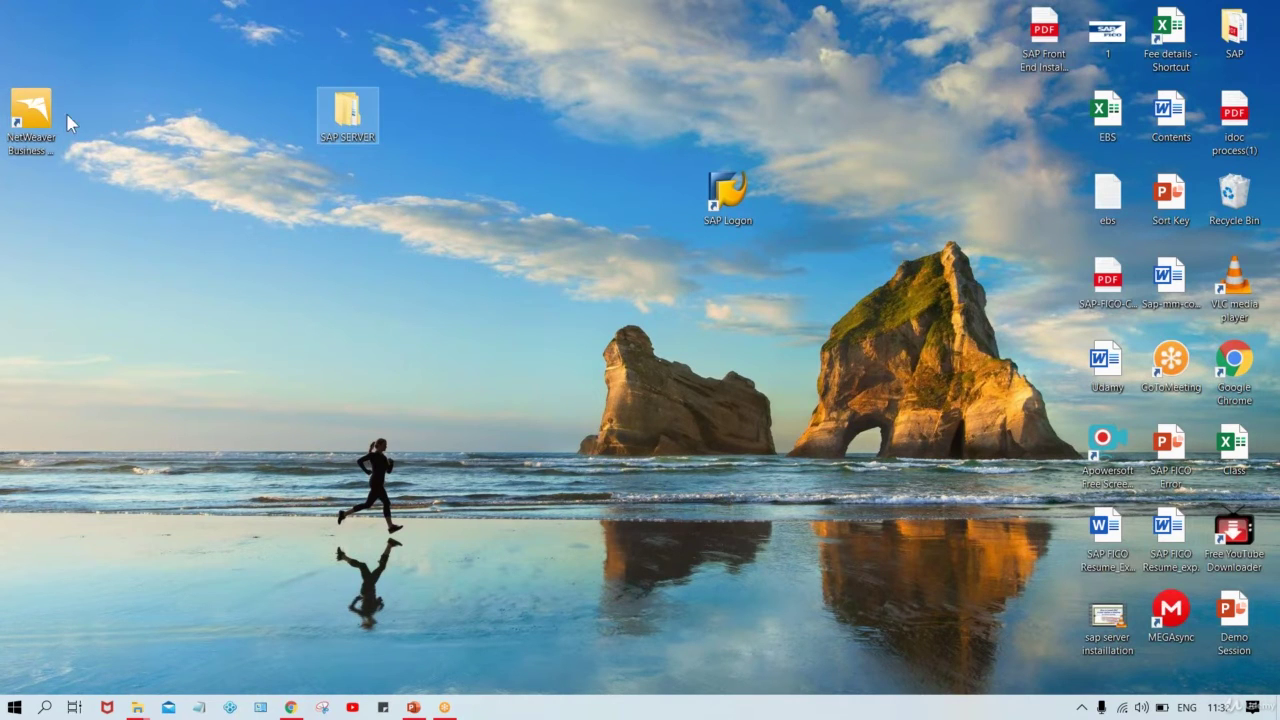
{"action": "left_click_drag", "start_coordinate": [45, 118], "coordinate": [346, 116]}
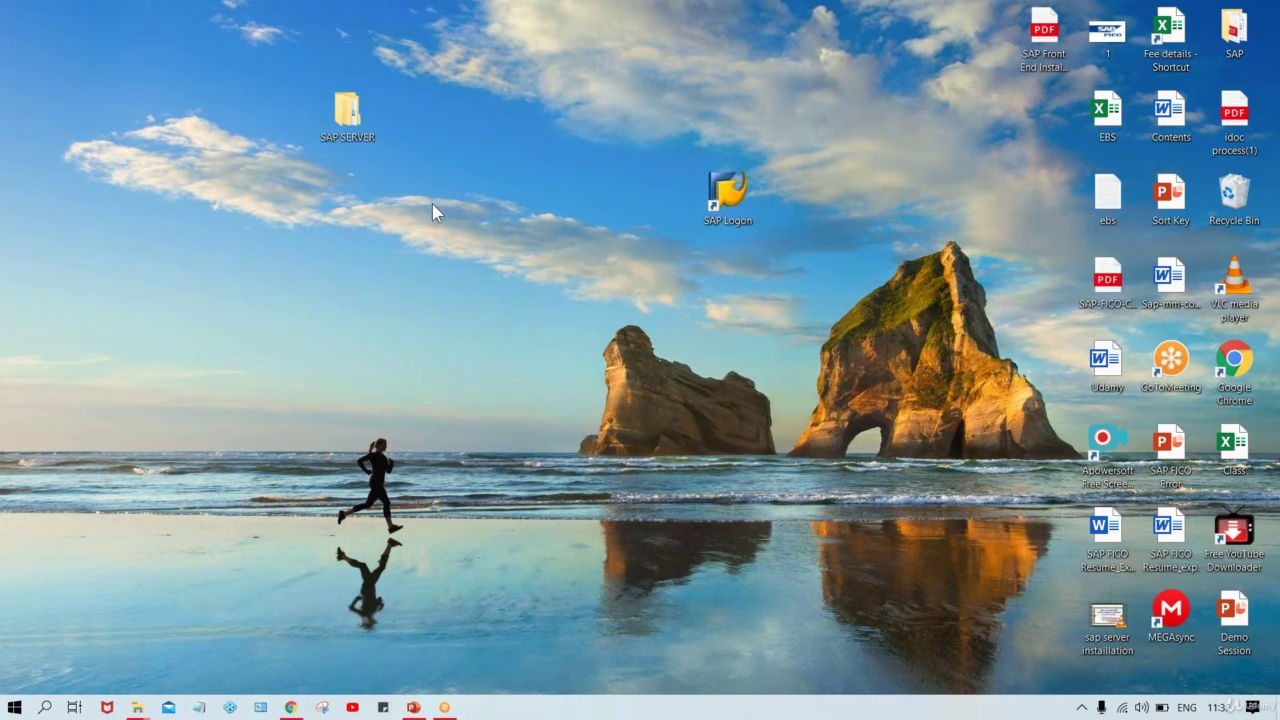
{"action": "left_click_drag", "start_coordinate": [347, 112], "coordinate": [916, 556]}
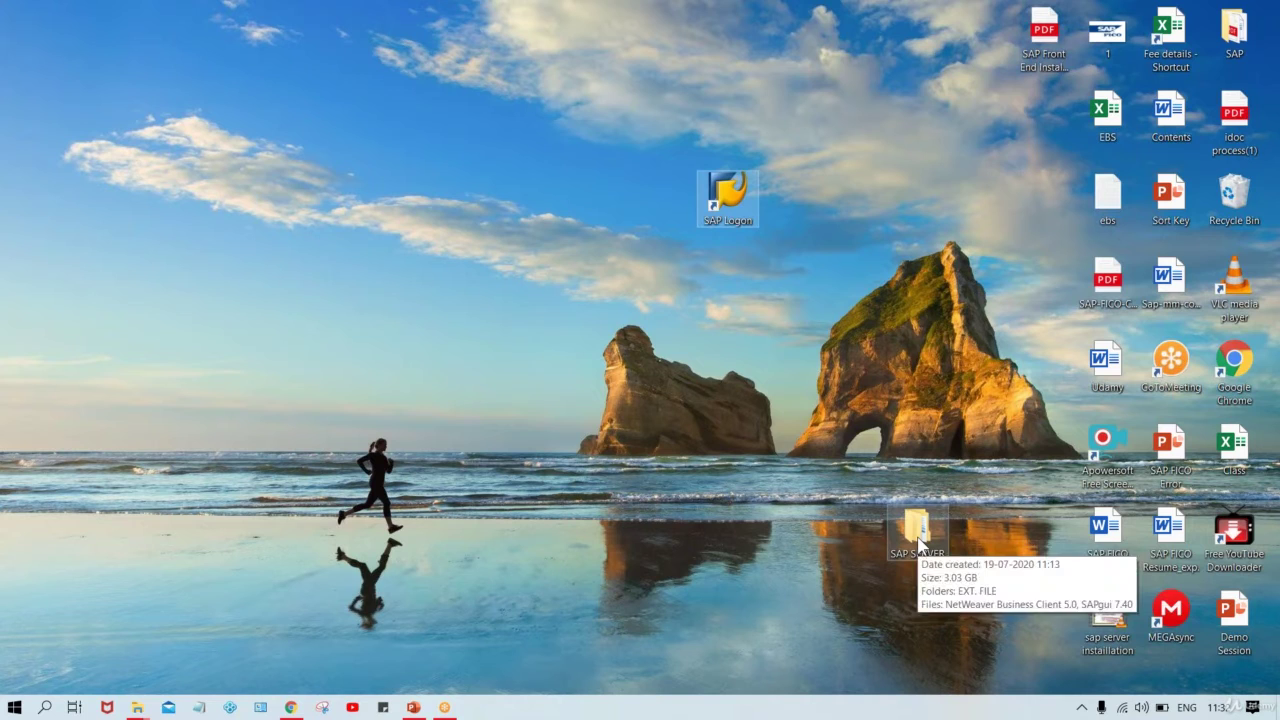
{"action": "left_click", "coordinate": [875, 535]}
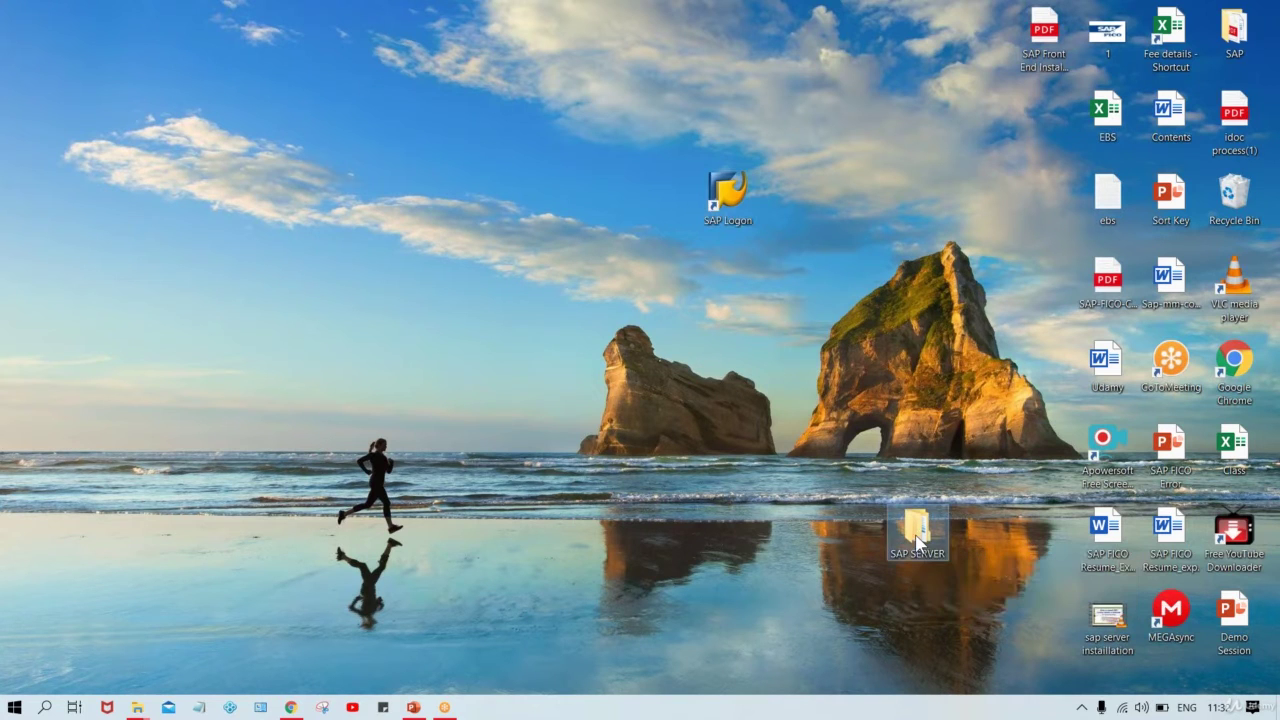
- Examine the extracted installation files in the SAP SERVER folder, down through EXT. FILE to PRES1, and close the folder window
{"action": "double_click", "coordinate": [950, 518]}
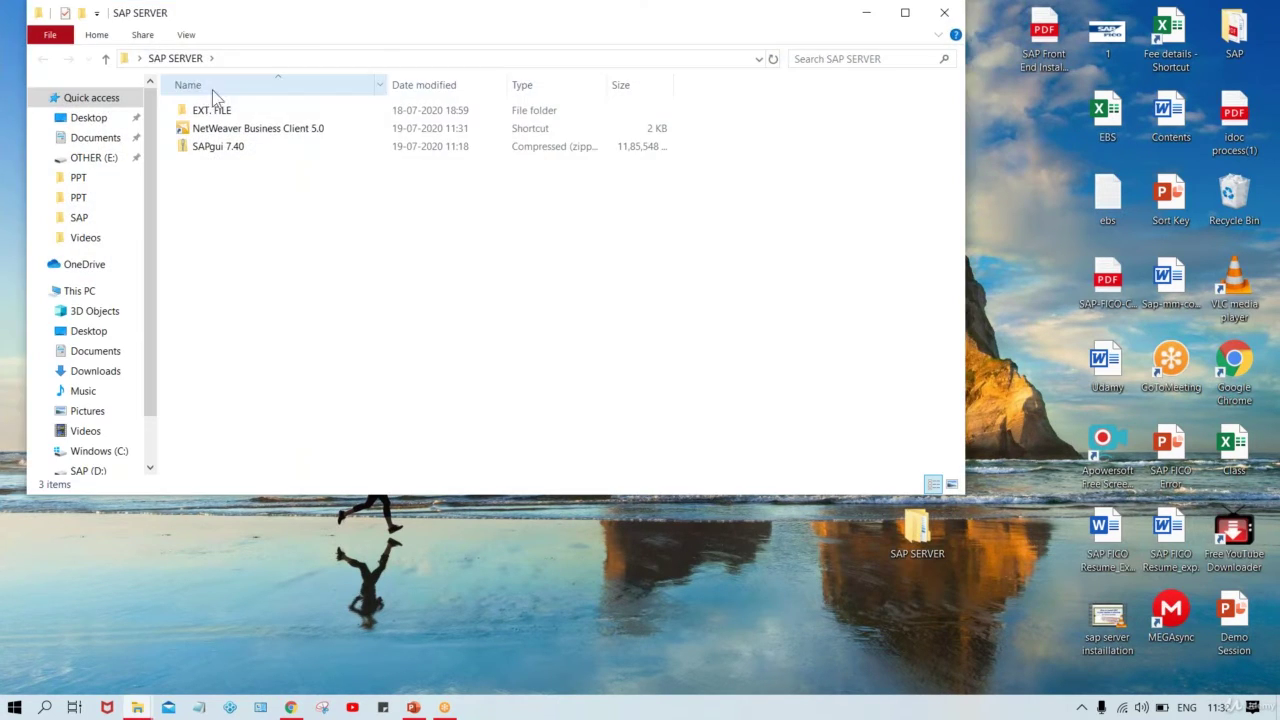
{"action": "left_click", "coordinate": [228, 112]}
{"action": "double_click", "coordinate": [228, 112]}
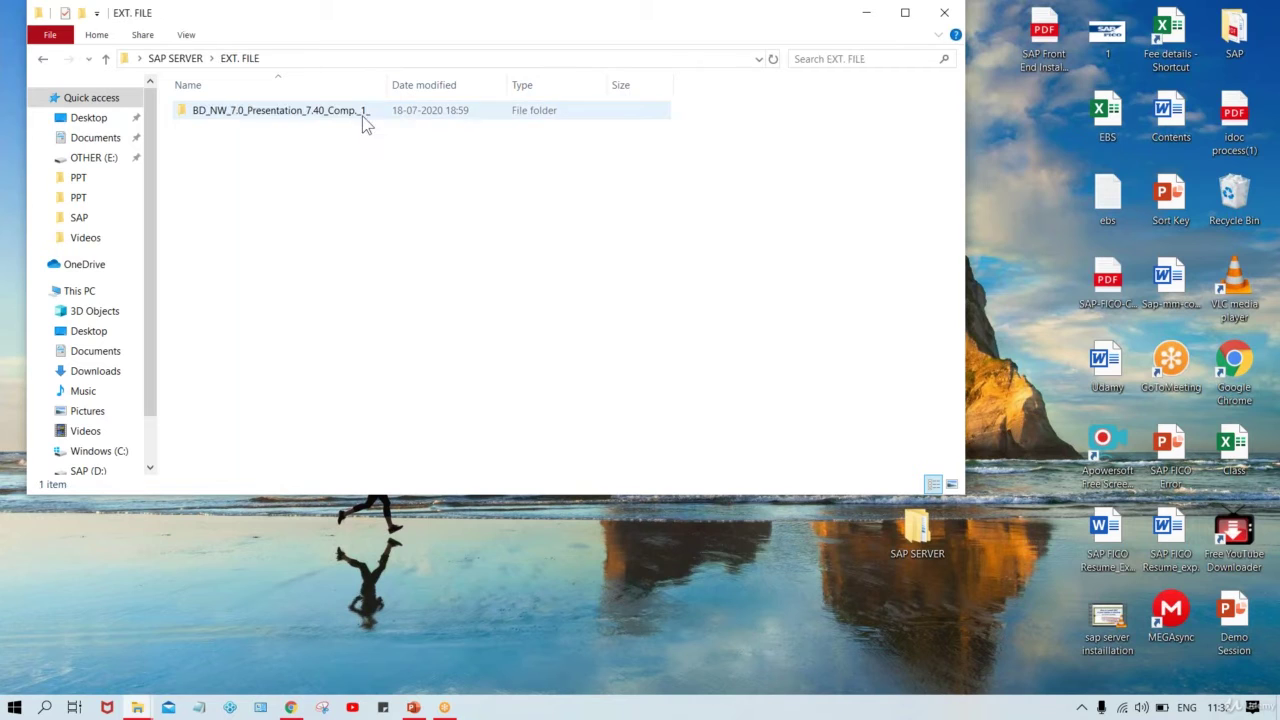
{"action": "double_click", "coordinate": [246, 123]}
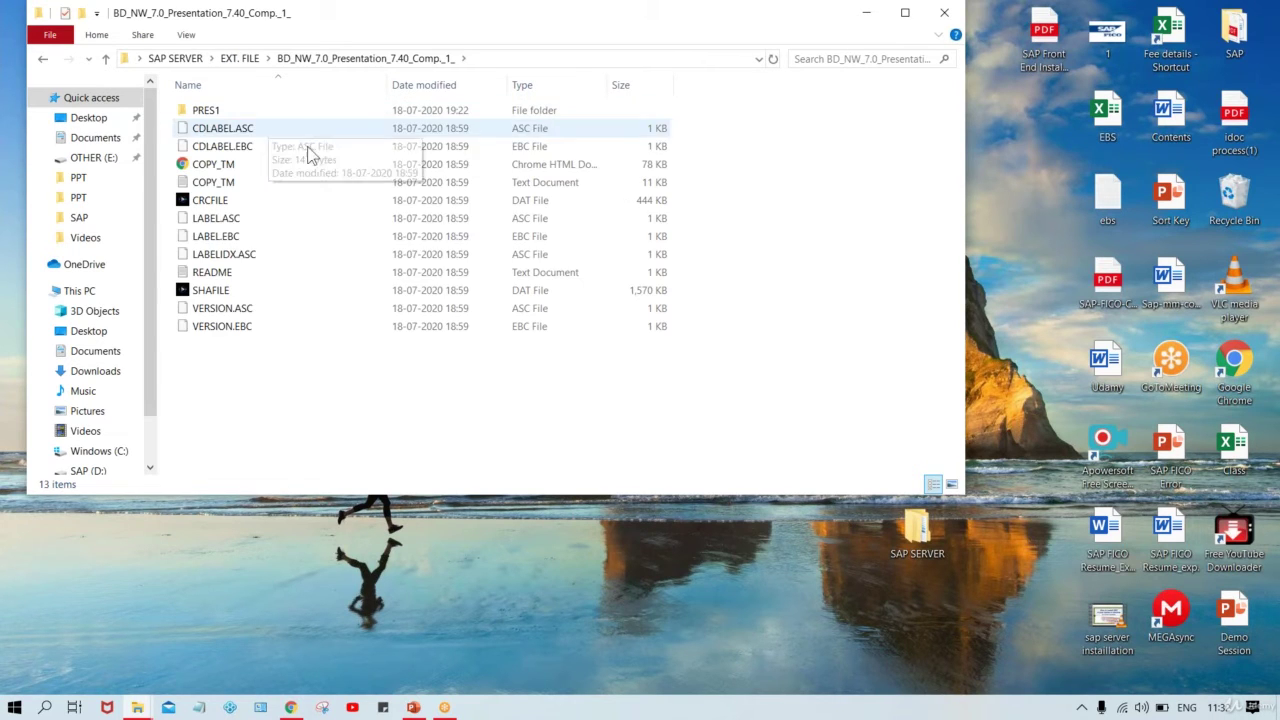
{"action": "left_click", "coordinate": [250, 112]}
{"action": "double_click", "coordinate": [250, 115]}
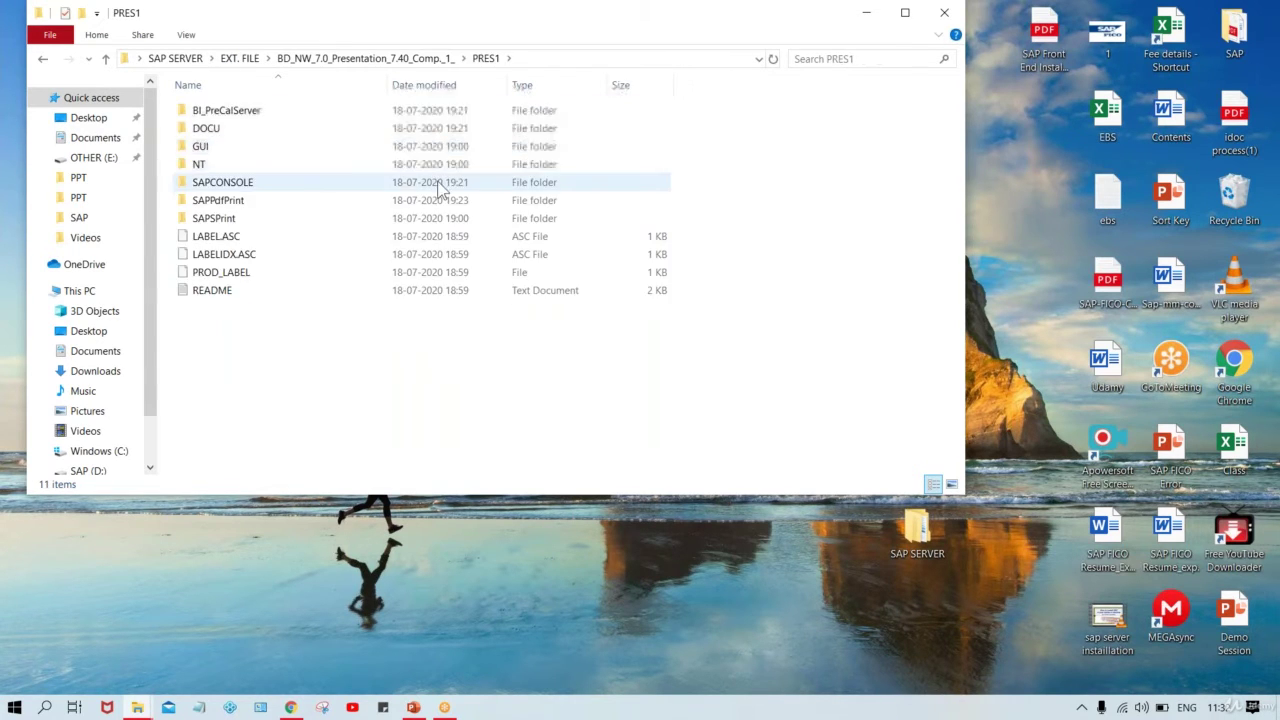
{"action": "left_click", "coordinate": [944, 12]}
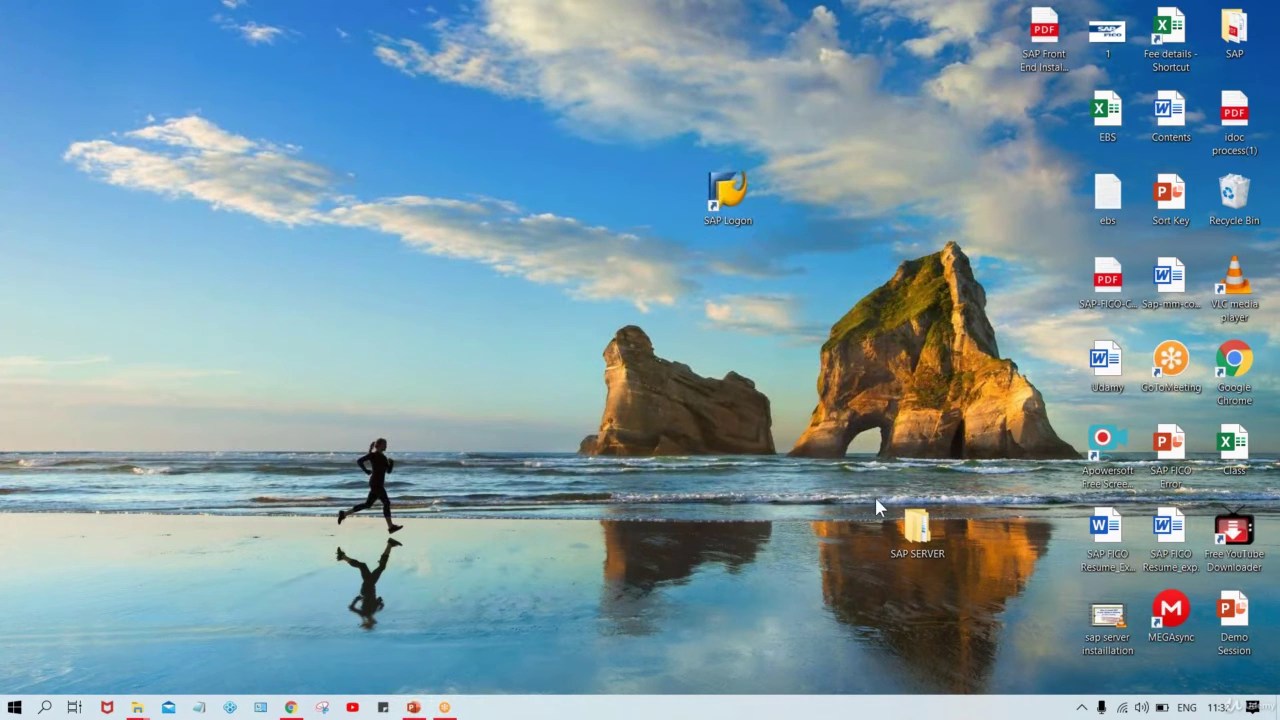
- Open SAP Logon maximized and delete the existing SAP 1 and SAP 2 connection entries
{"action": "double_click", "coordinate": [728, 186]}
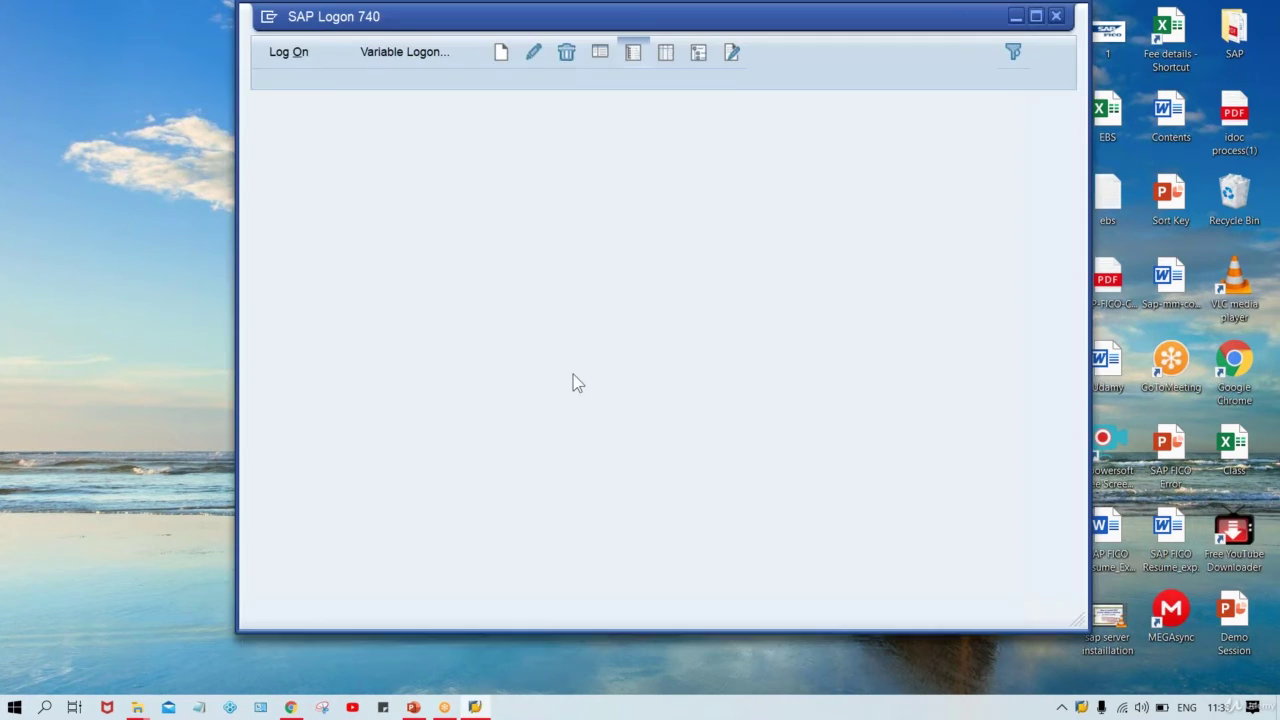
{"action": "double_click", "coordinate": [853, 20]}
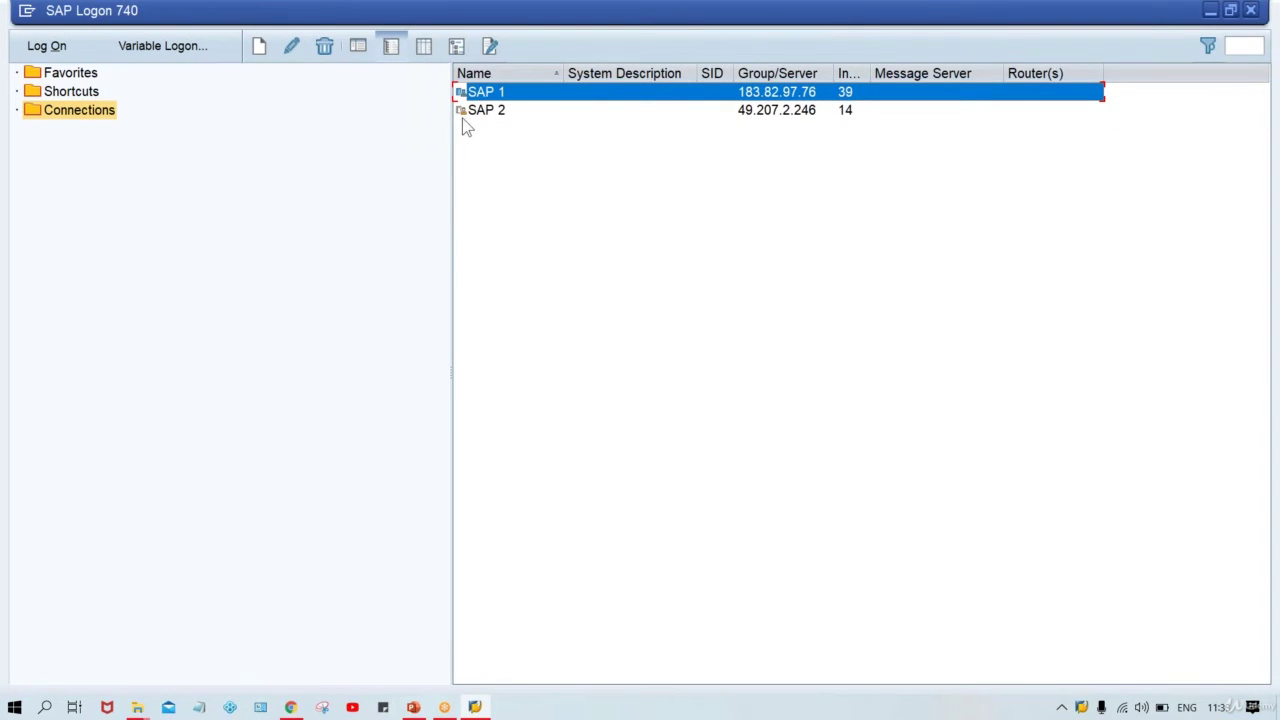
{"action": "left_click", "coordinate": [325, 50]}
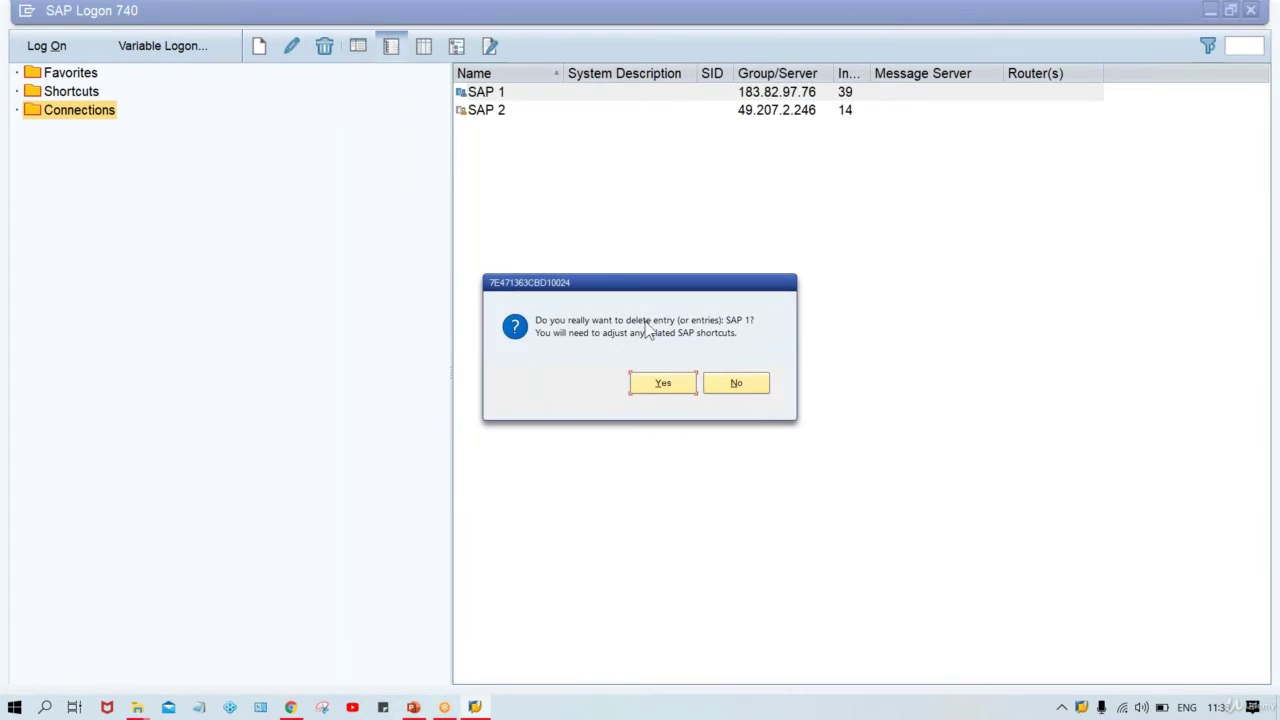
{"action": "left_click", "coordinate": [648, 384]}
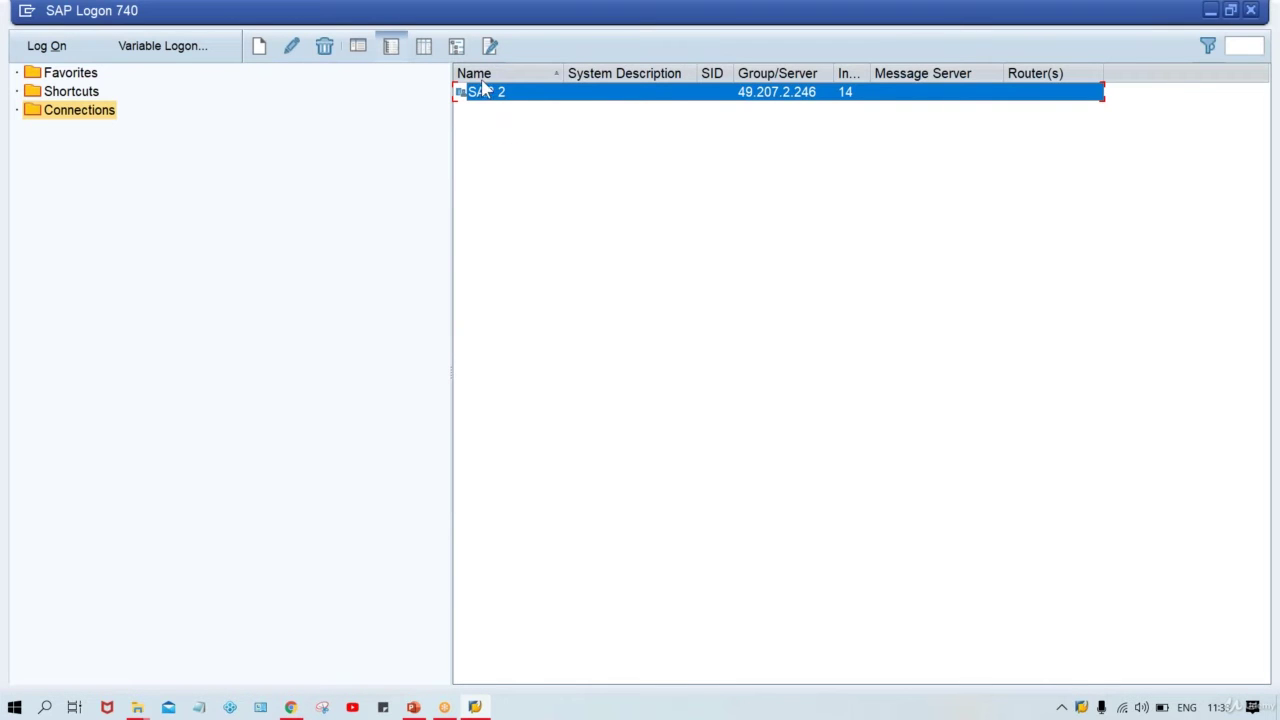
{"action": "left_click", "coordinate": [325, 48]}
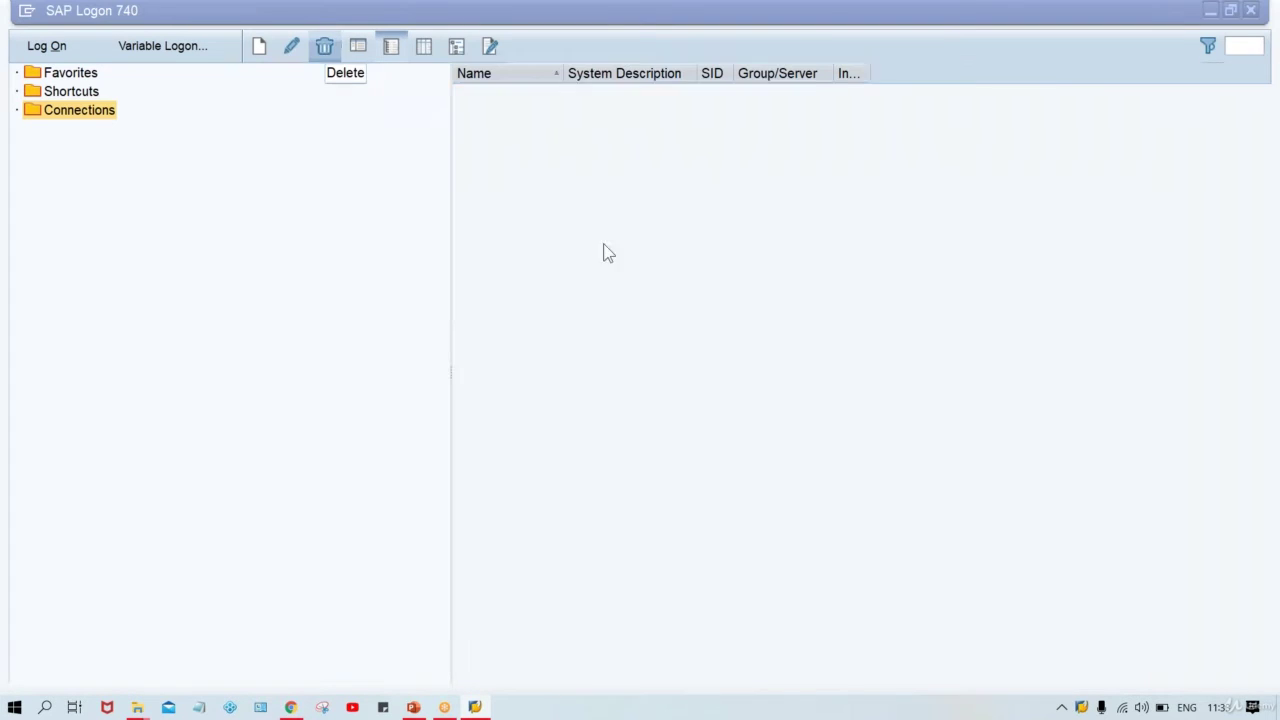
{"action": "left_click", "coordinate": [650, 382]}
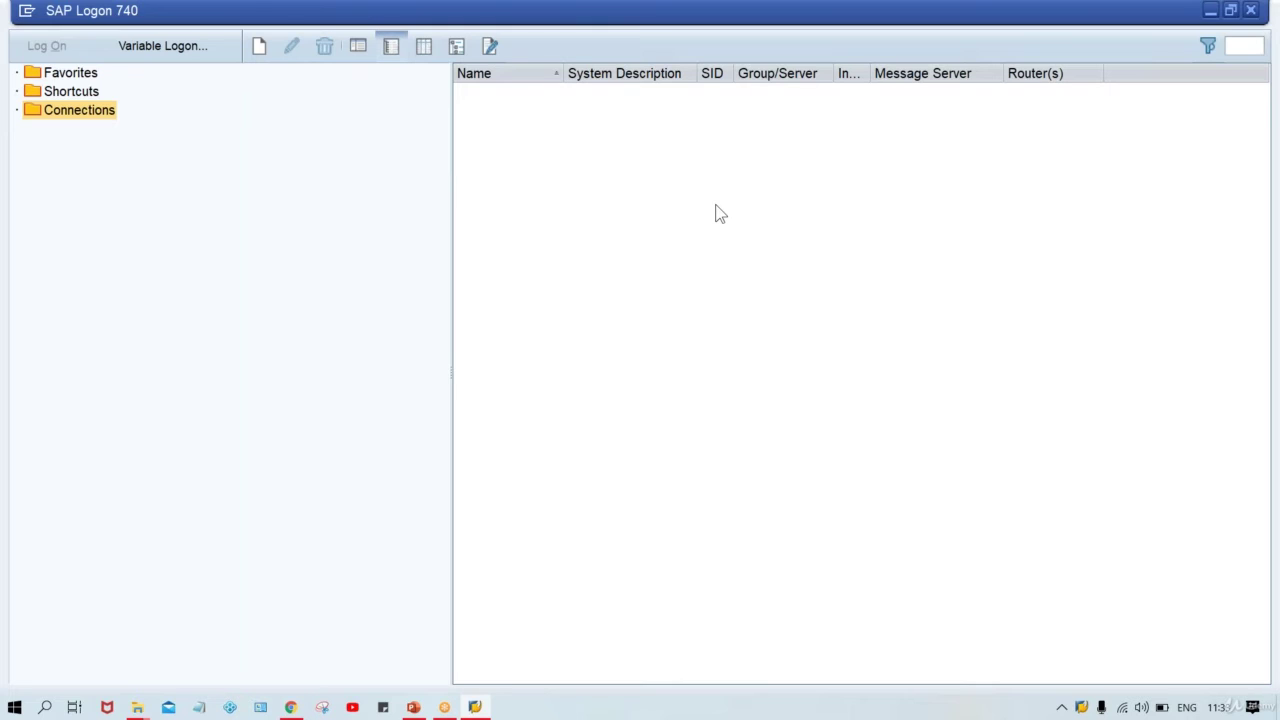
- Start a new User Specified System entry and advance to its system connection parameters
{"action": "left_click", "coordinate": [259, 47]}
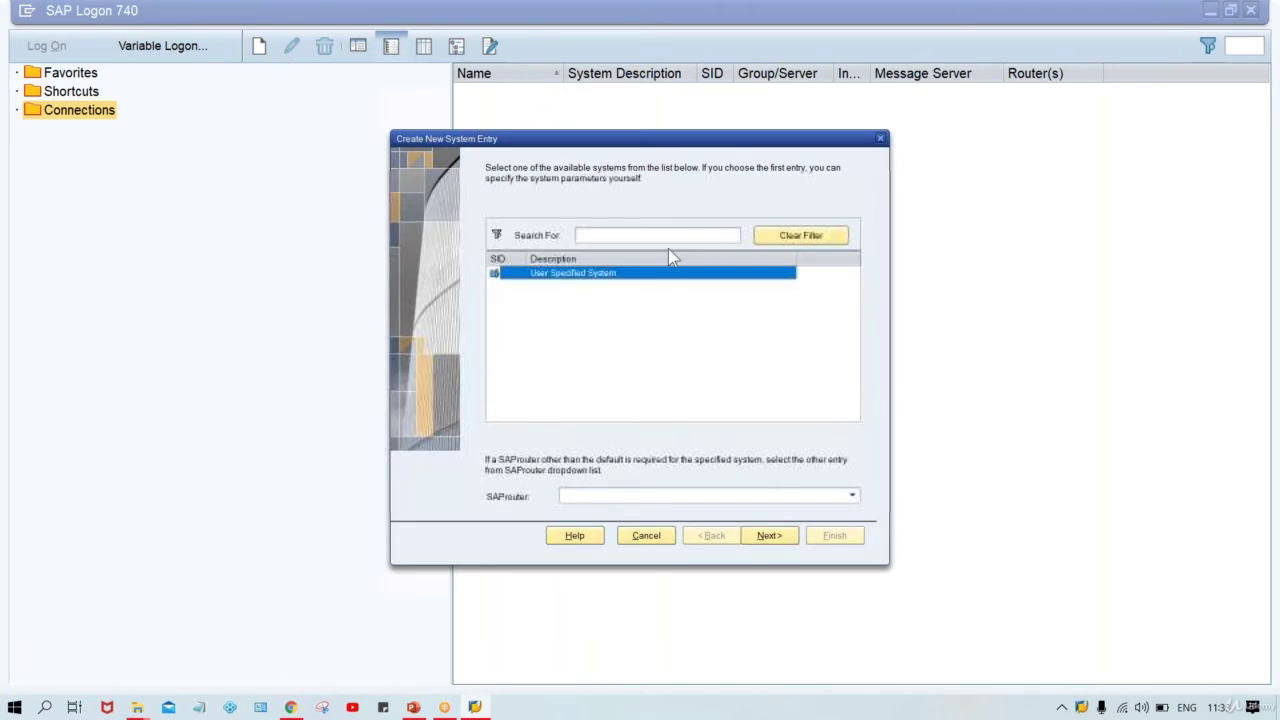
{"action": "left_click", "coordinate": [770, 541]}
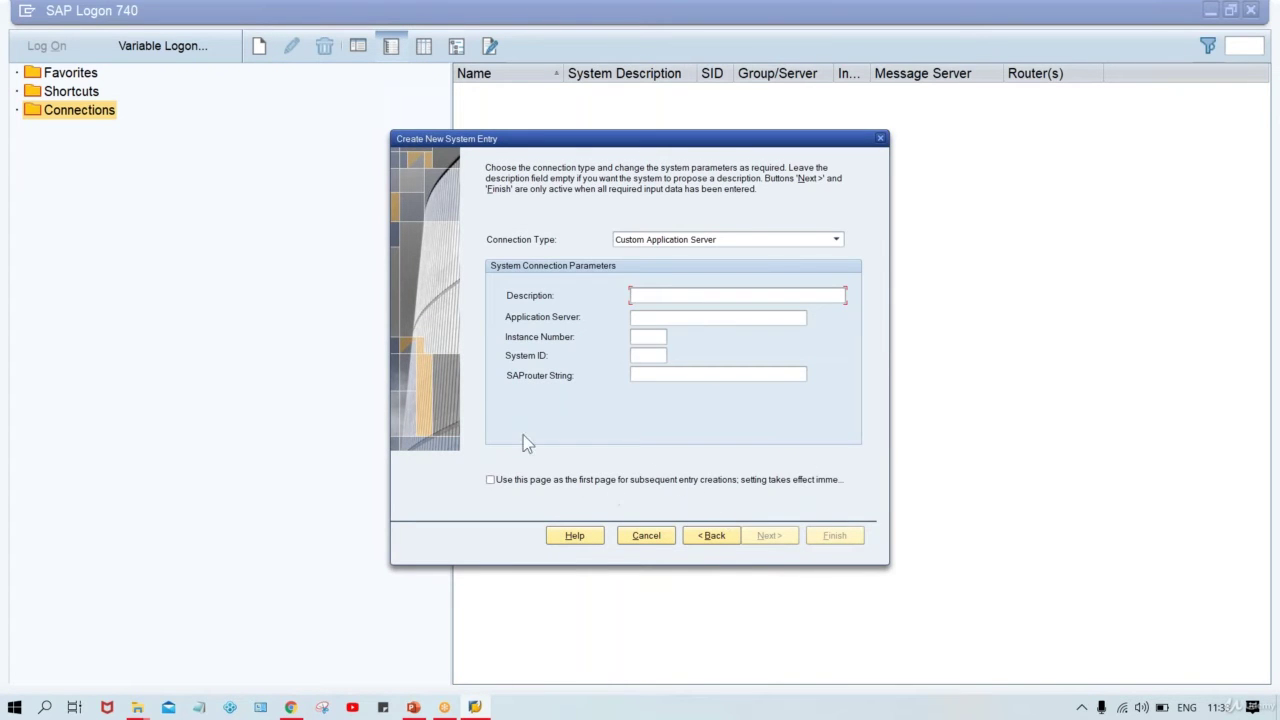
{"action": "left_click", "coordinate": [637, 318]}
{"action": "left_click", "coordinate": [645, 338]}
{"action": "left_click", "coordinate": [648, 357]}
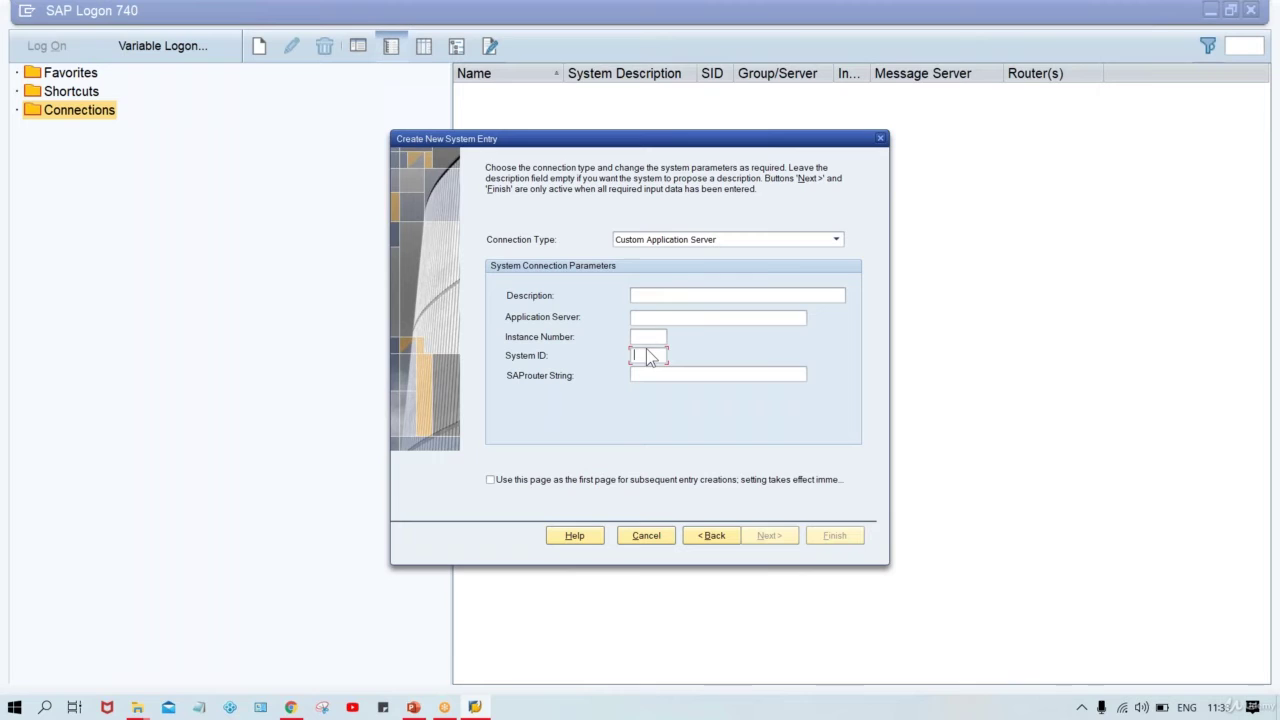
- Copy the description SAP FICO from the SAP Login Credentials email in Chrome into the new SAP Logon entry's description
{"action": "left_click", "coordinate": [647, 293]}
{"action": "left_click", "coordinate": [291, 707]}
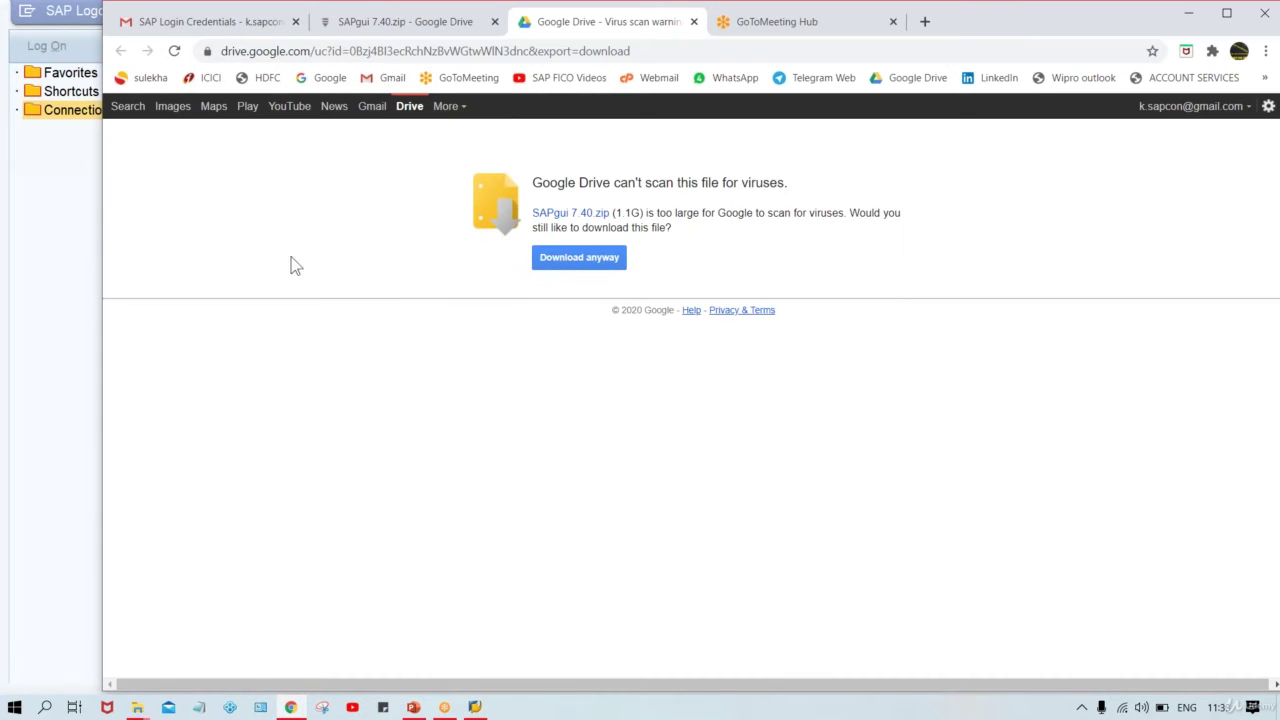
{"action": "left_click", "coordinate": [229, 22]}
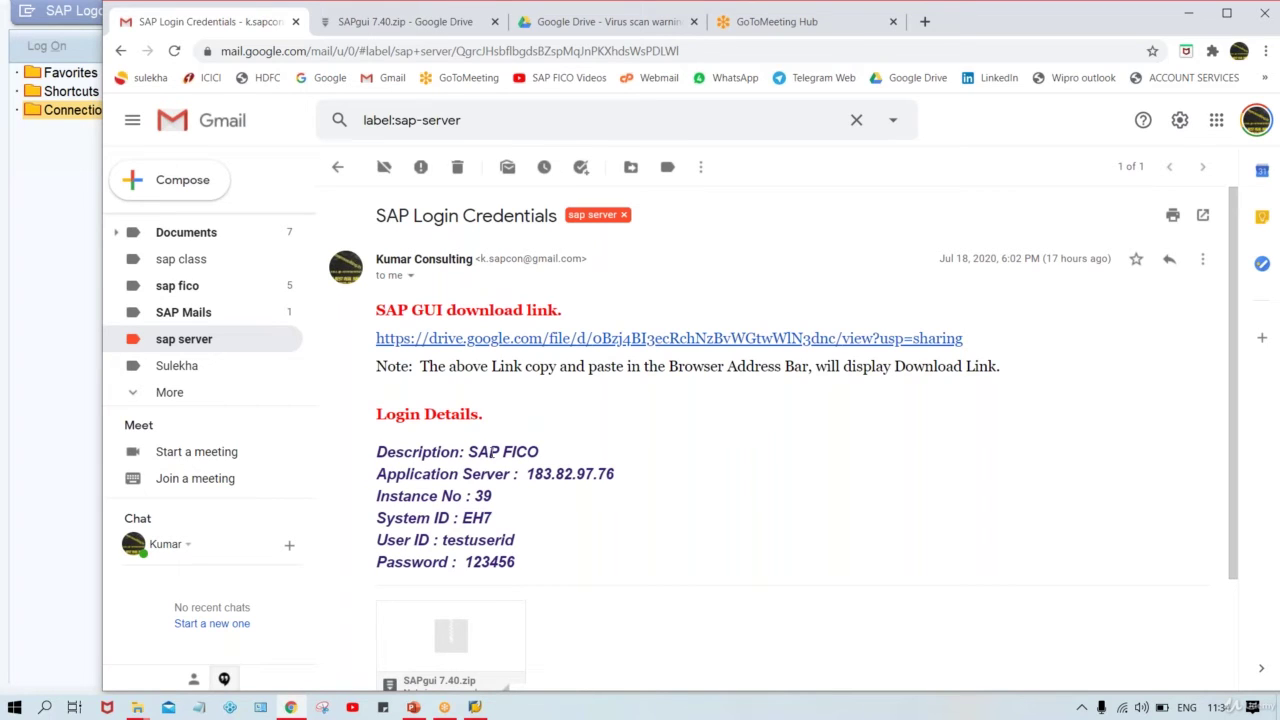
{"action": "mouse_move", "coordinate": [479, 452]}
{"action": "left_mouse_down"}
{"action": "mouse_move", "coordinate": [538, 453]}
{"action": "mouse_move", "coordinate": [468, 452]}
{"action": "left_mouse_up"}
{"action": "key", "text": "ctrl+c"}
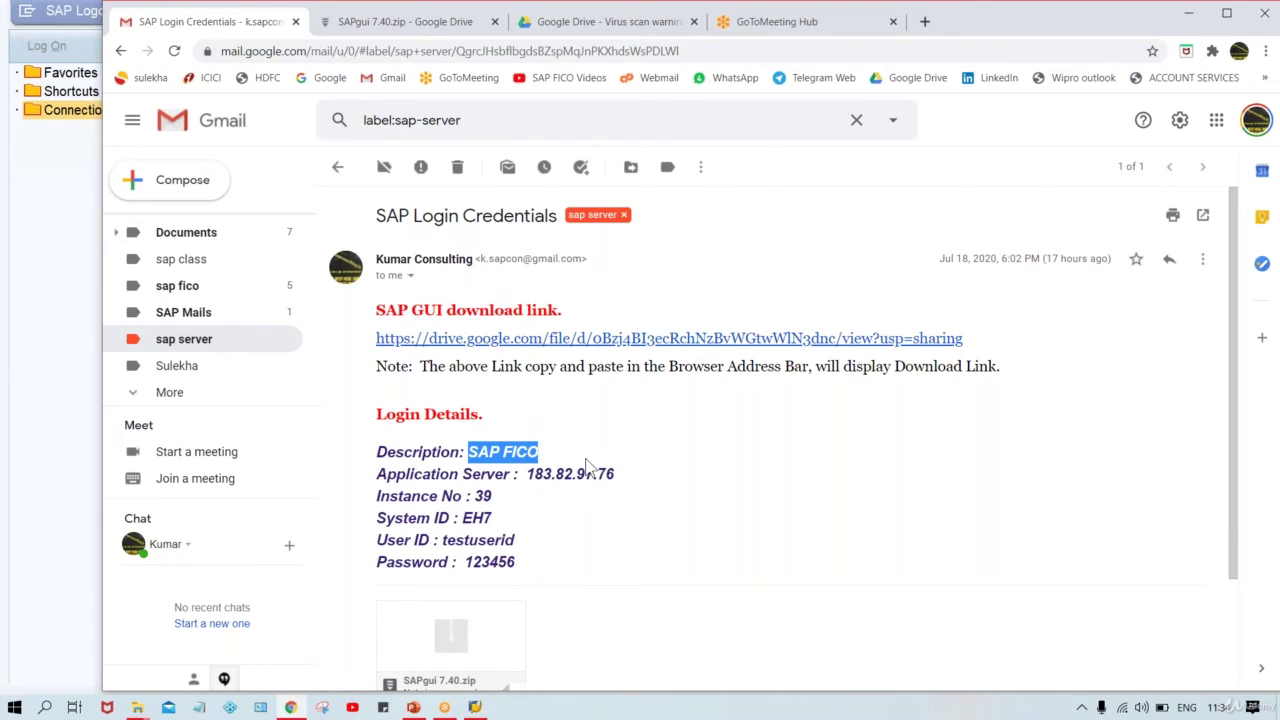
{"action": "left_click", "coordinate": [476, 707]}
{"action": "key", "text": "ctrl+v"}
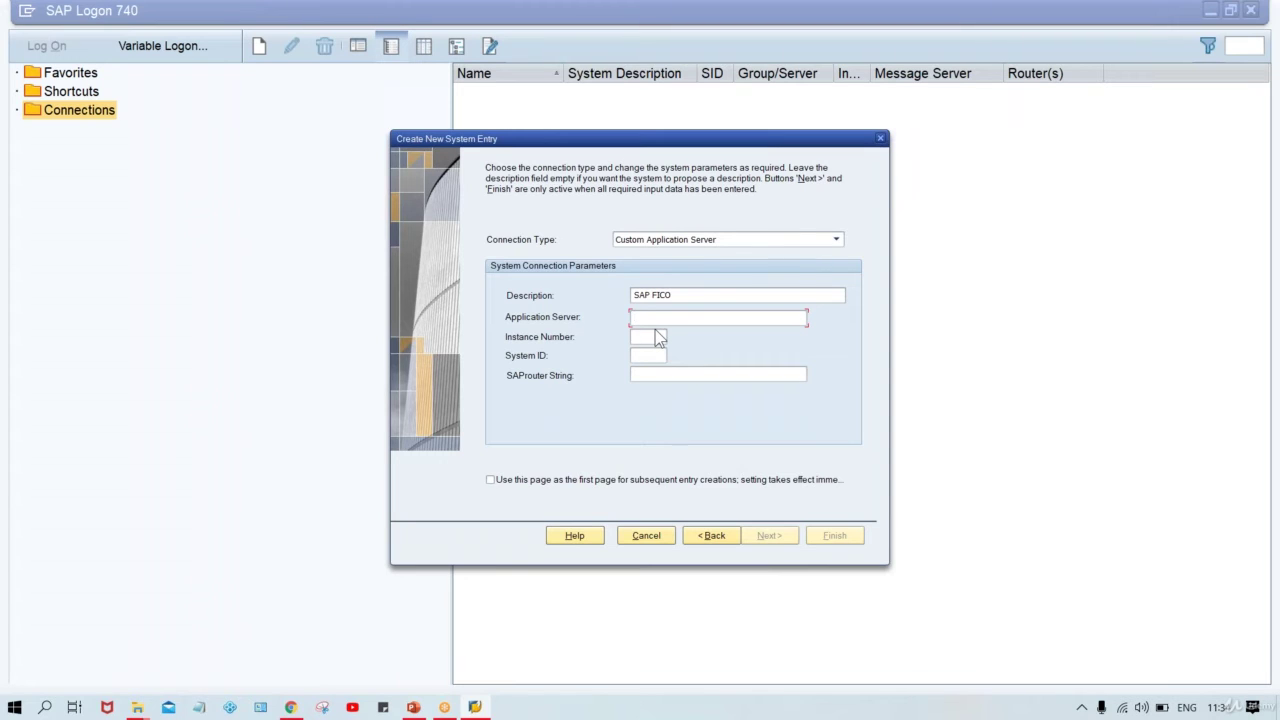
{"action": "left_click", "coordinate": [688, 296]}
- Copy the application server address 183.82.97.76 from the credentials email in Chrome into the new SAP Logon entry
{"action": "left_click", "coordinate": [659, 318]}
{"action": "mouse_move", "coordinate": [290, 707]}
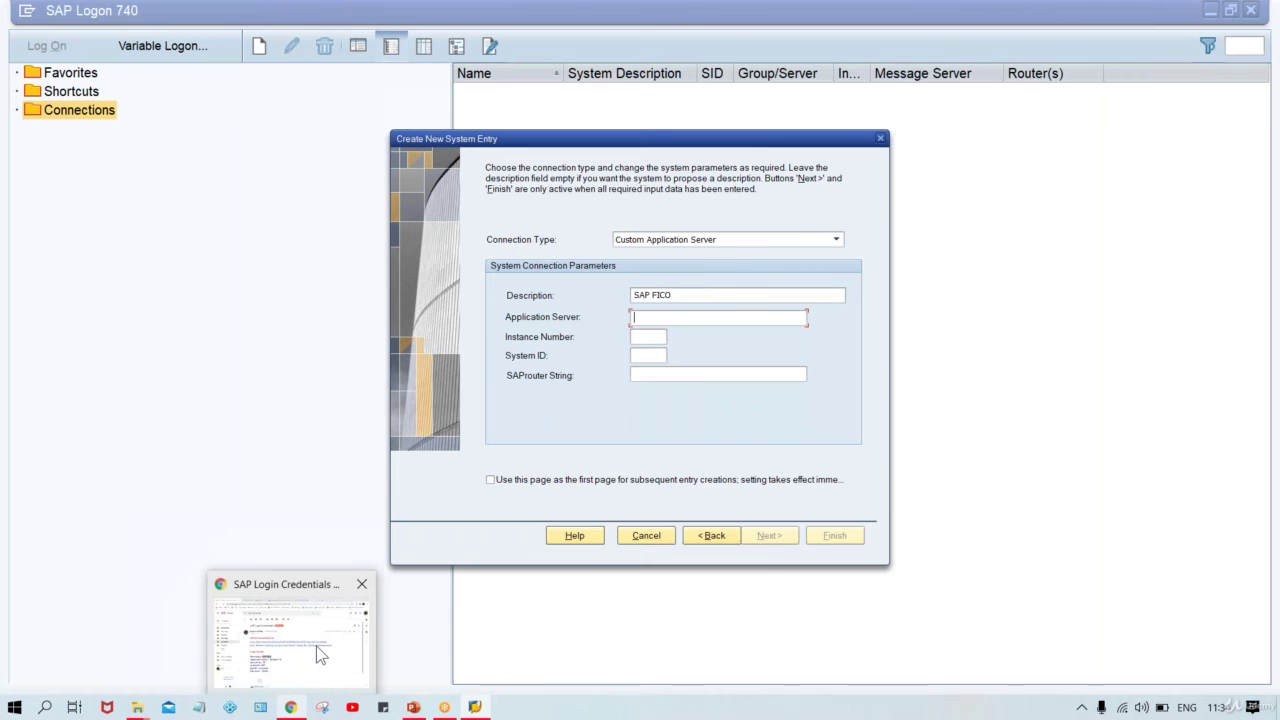
{"action": "left_click", "coordinate": [316, 650]}
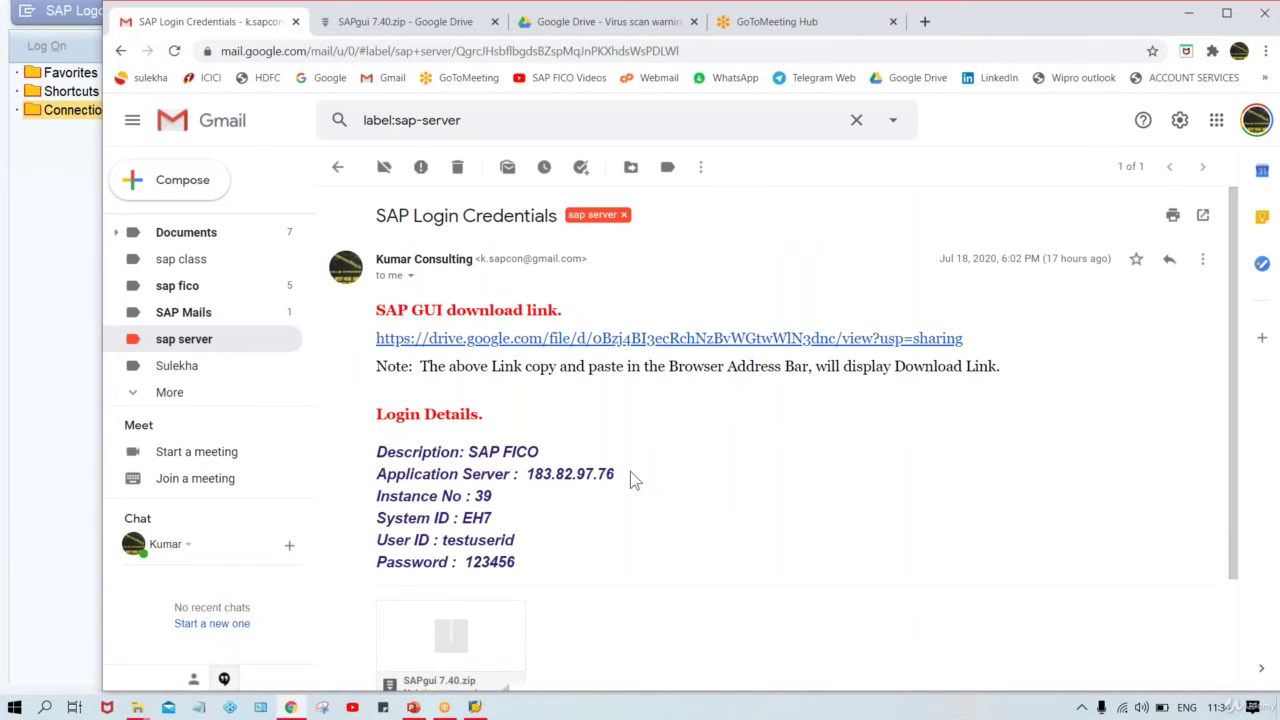
{"action": "left_click_drag", "start_coordinate": [630, 481], "coordinate": [527, 492]}
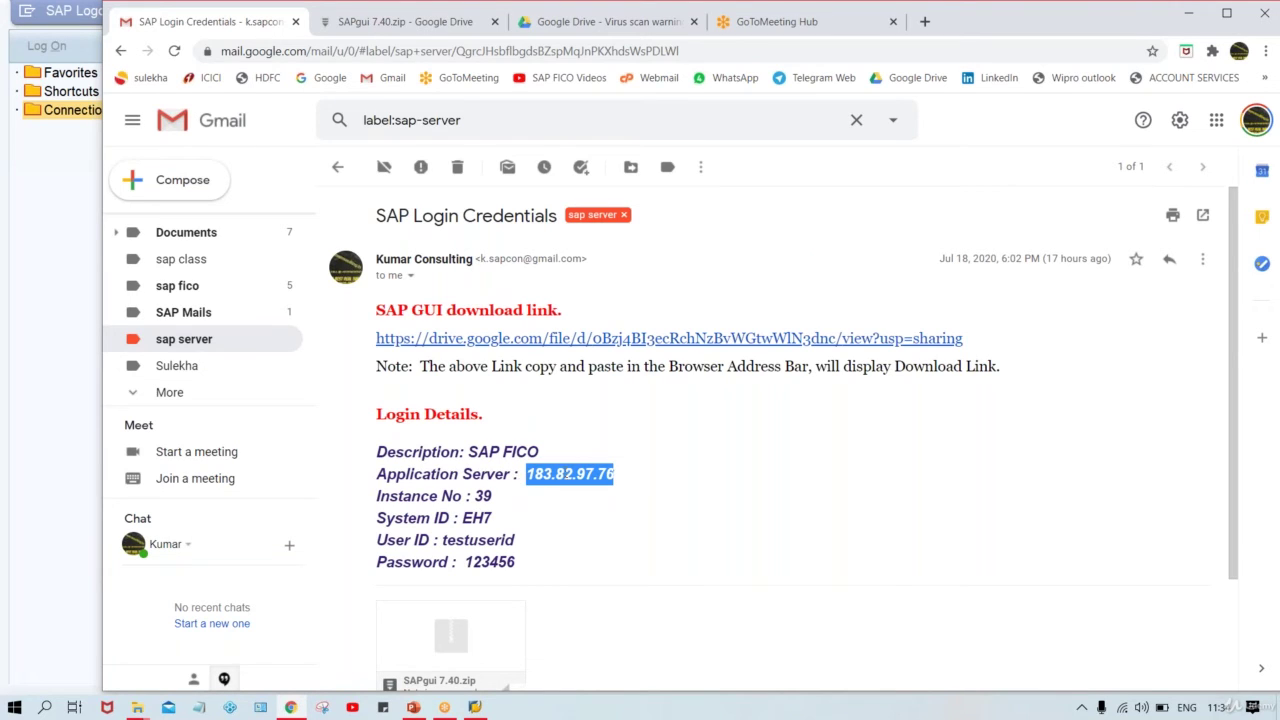
{"action": "left_click", "coordinate": [632, 485]}
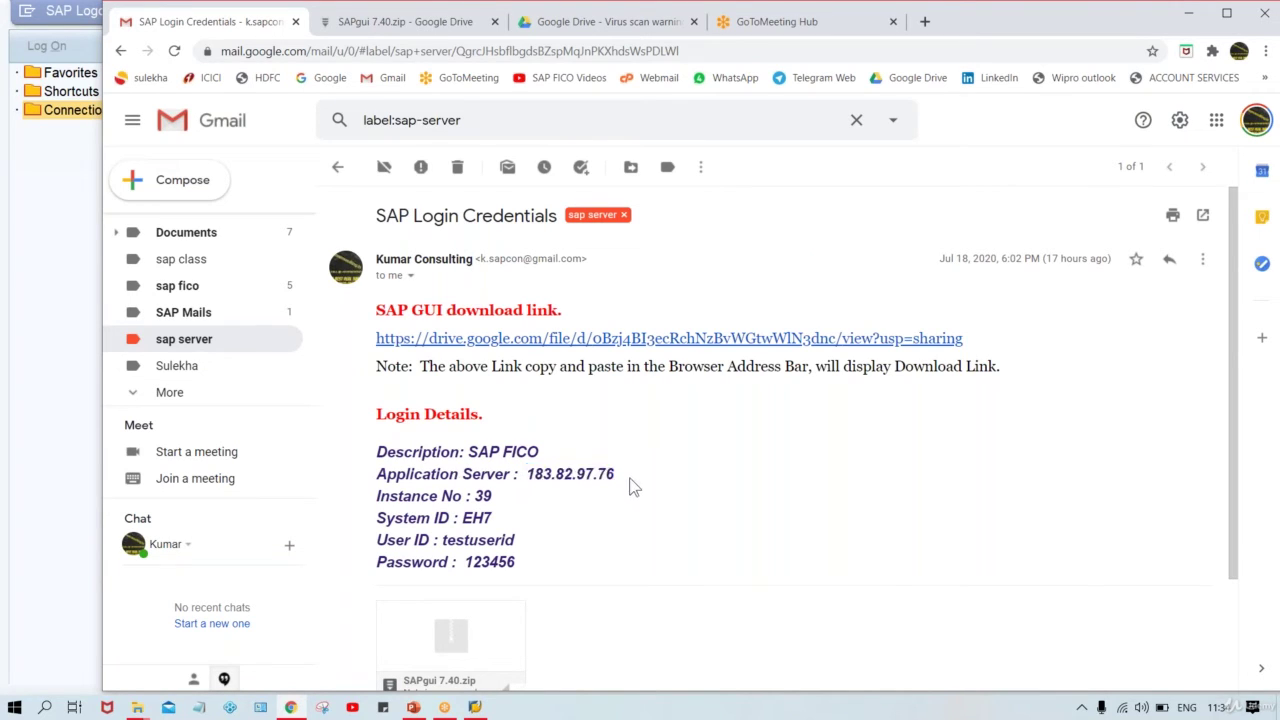
{"action": "left_click_drag", "start_coordinate": [615, 478], "coordinate": [526, 478]}
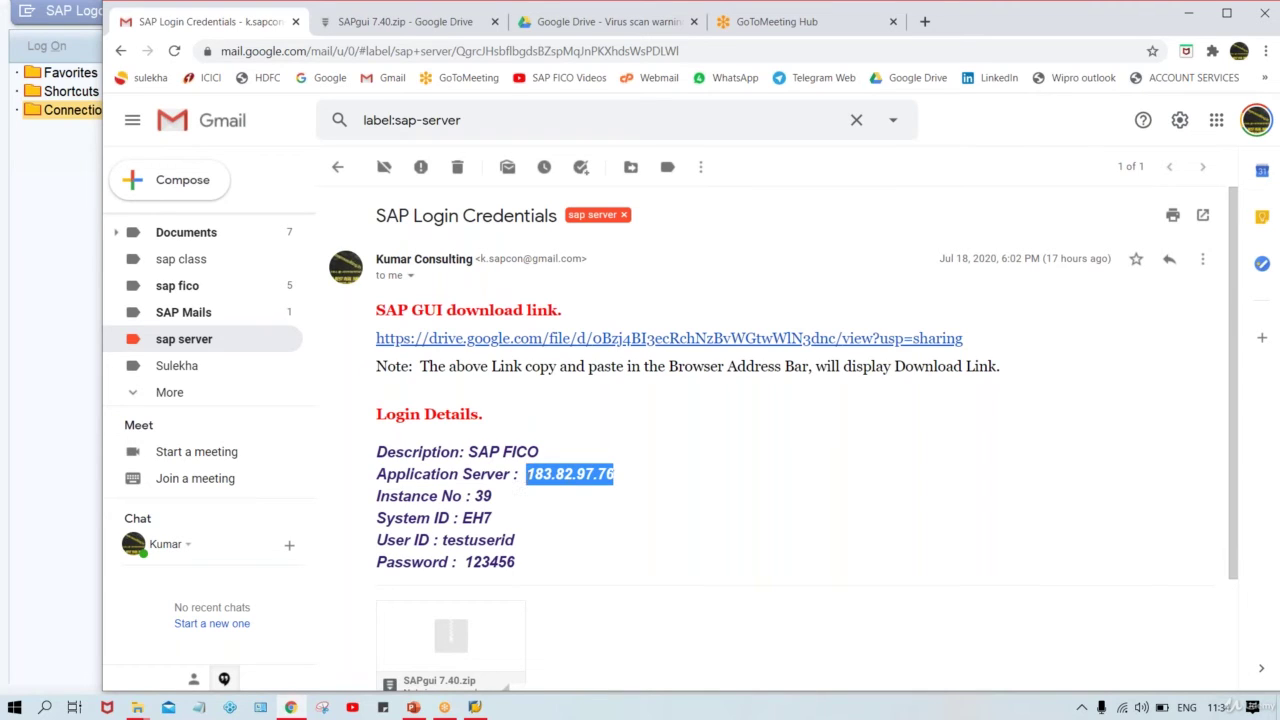
{"action": "left_click", "coordinate": [618, 476]}
{"action": "left_click_drag", "start_coordinate": [618, 478], "coordinate": [522, 478]}
{"action": "right_click", "coordinate": [586, 474]}
{"action": "left_click", "coordinate": [644, 488]}
{"action": "left_click", "coordinate": [475, 707]}
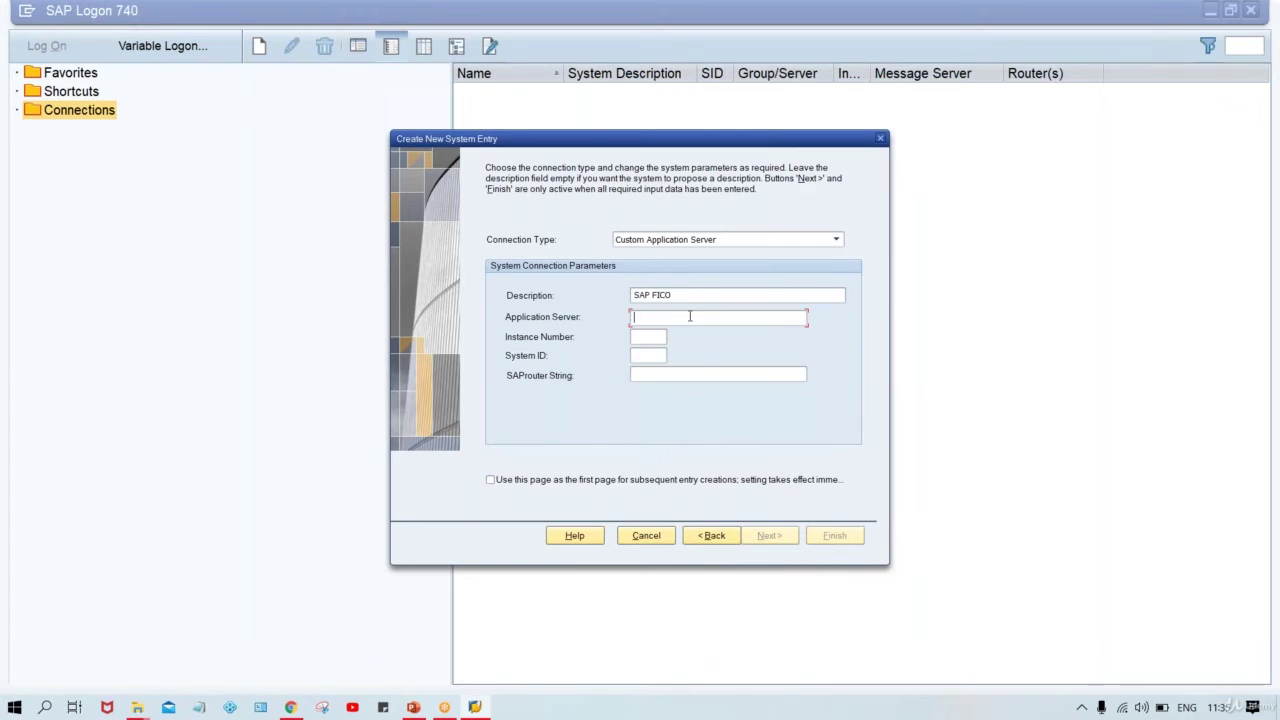
{"action": "key", "text": "ctrl+v"}
- Look up the remaining parameters in the Chrome email and set the entry's instance number to 39 and system ID to EH7
{"action": "left_click", "coordinate": [653, 337]}
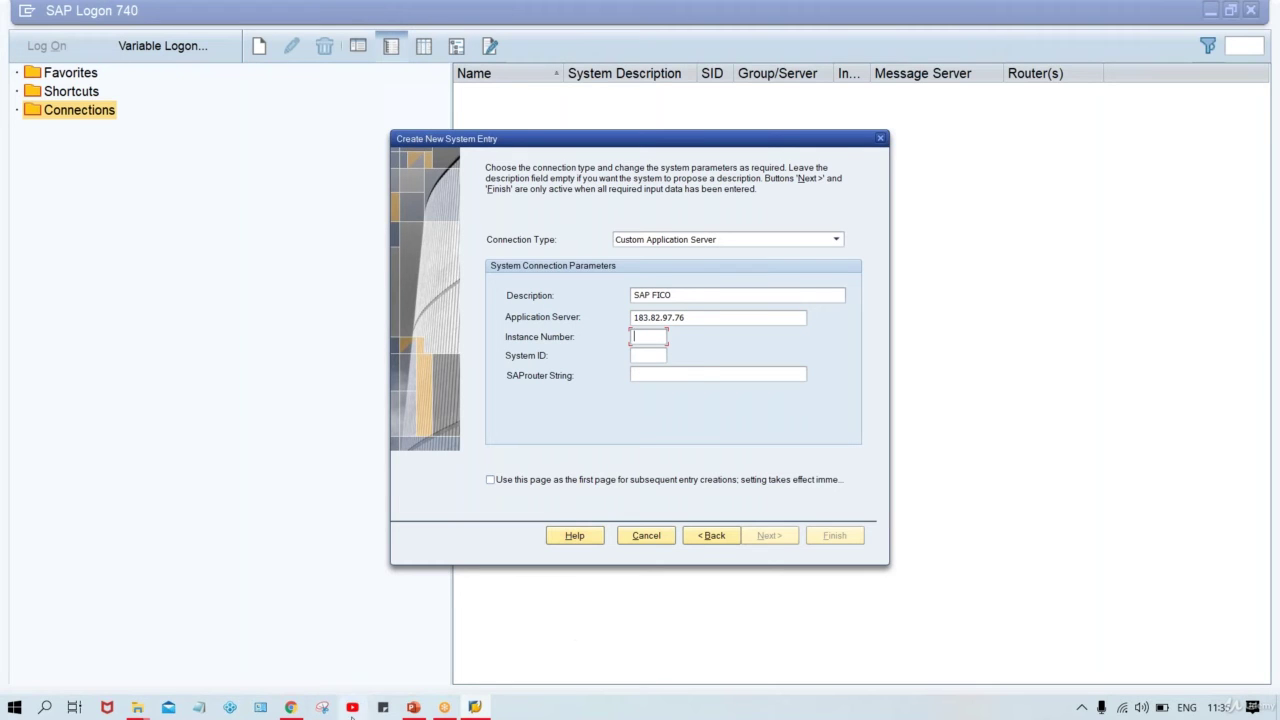
{"action": "left_click", "coordinate": [290, 707]}
{"action": "left_click", "coordinate": [482, 496]}
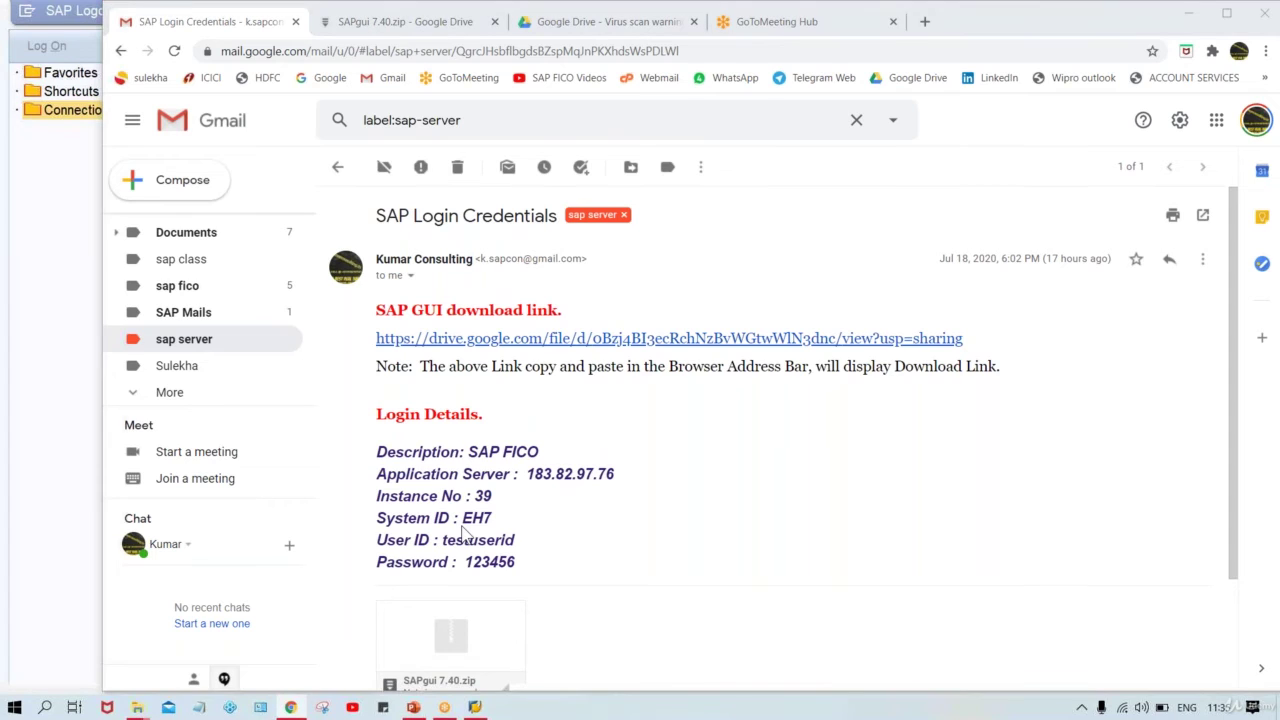
{"action": "key", "text": "alt+Tab"}
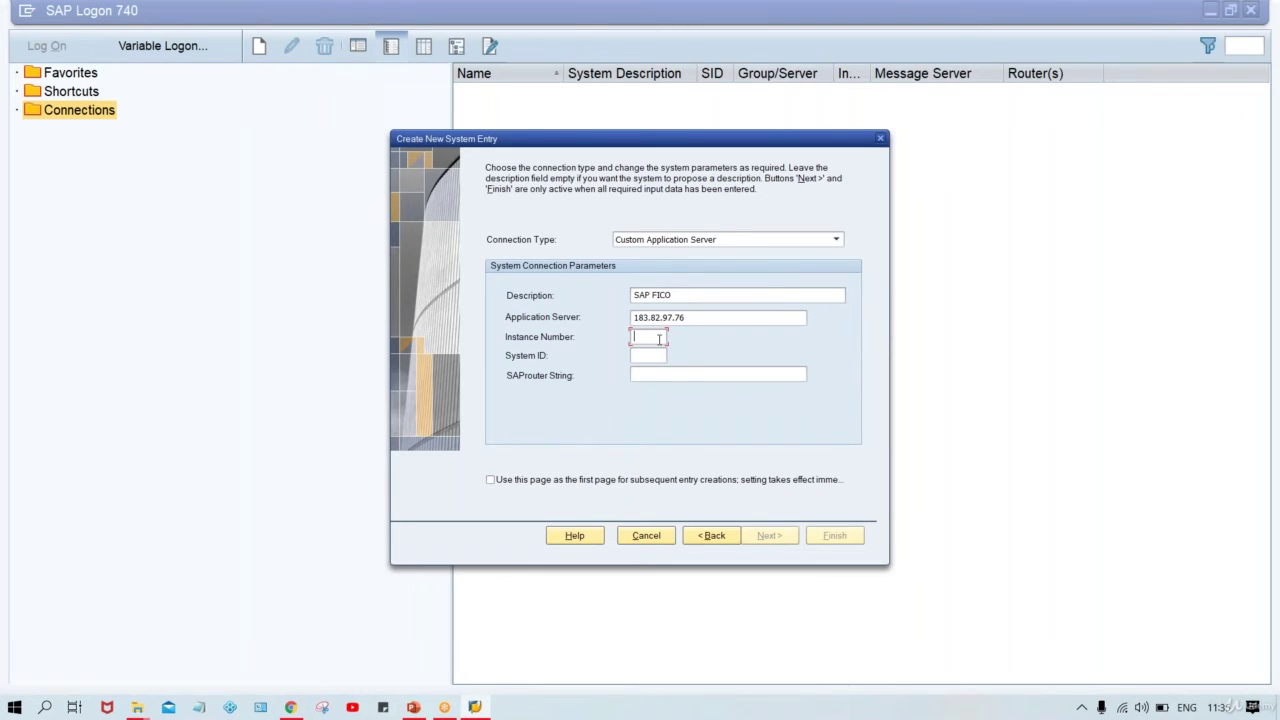
{"action": "type", "text": "39"}
{"action": "key", "text": "Tab"}
{"action": "type", "text": "EH7"}
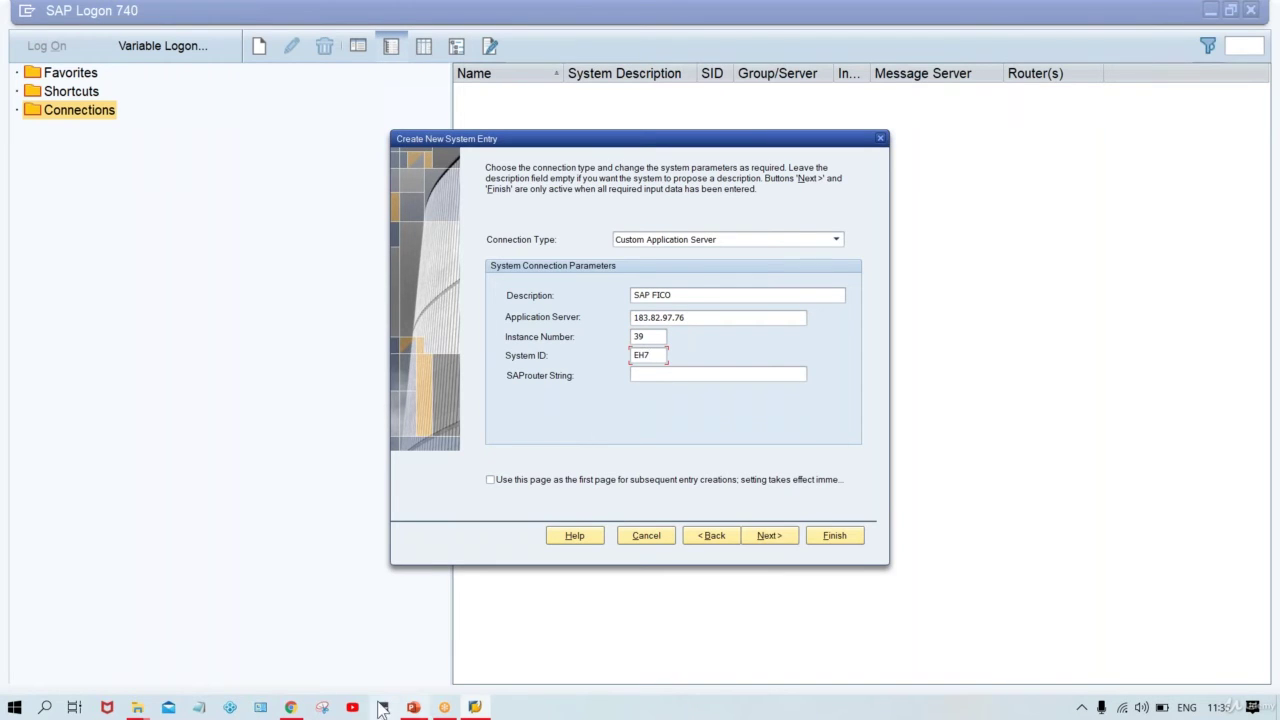
- Check the entered parameters against the email in Chrome and finish the SAP Logon entry with the default network settings
{"action": "left_click", "coordinate": [290, 707]}
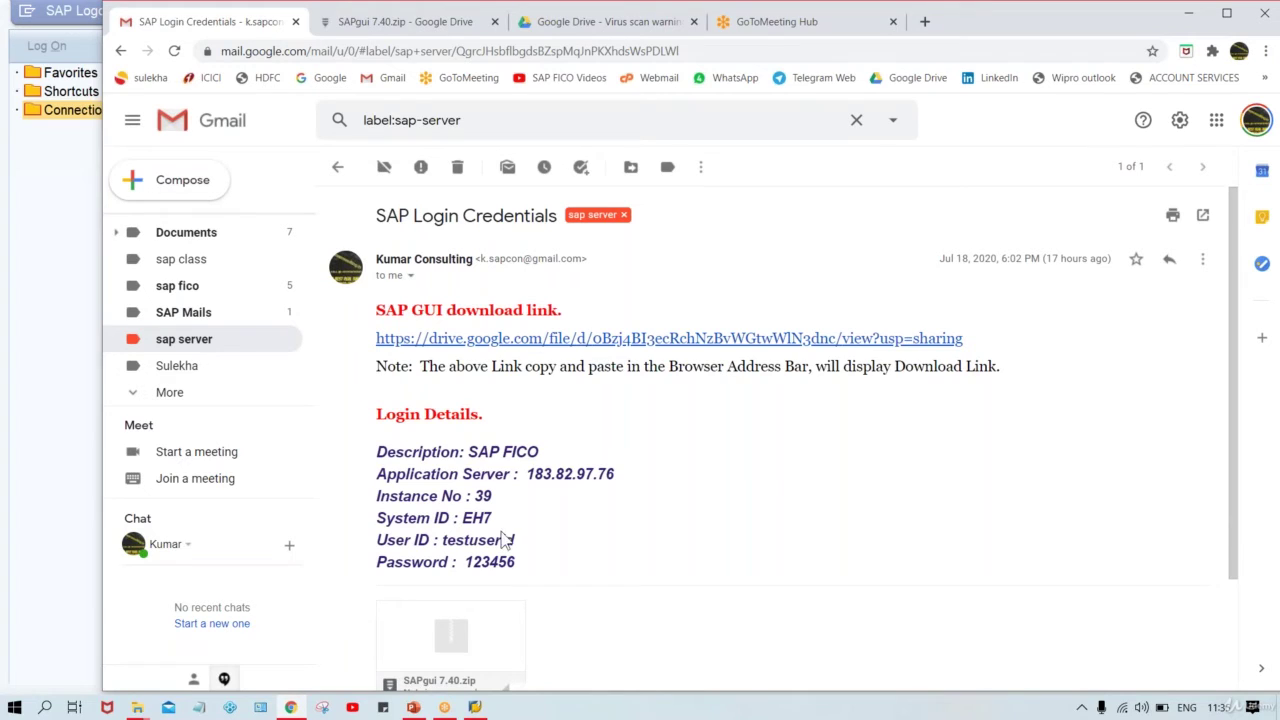
{"action": "left_click", "coordinate": [474, 707]}
{"action": "left_click", "coordinate": [665, 357]}
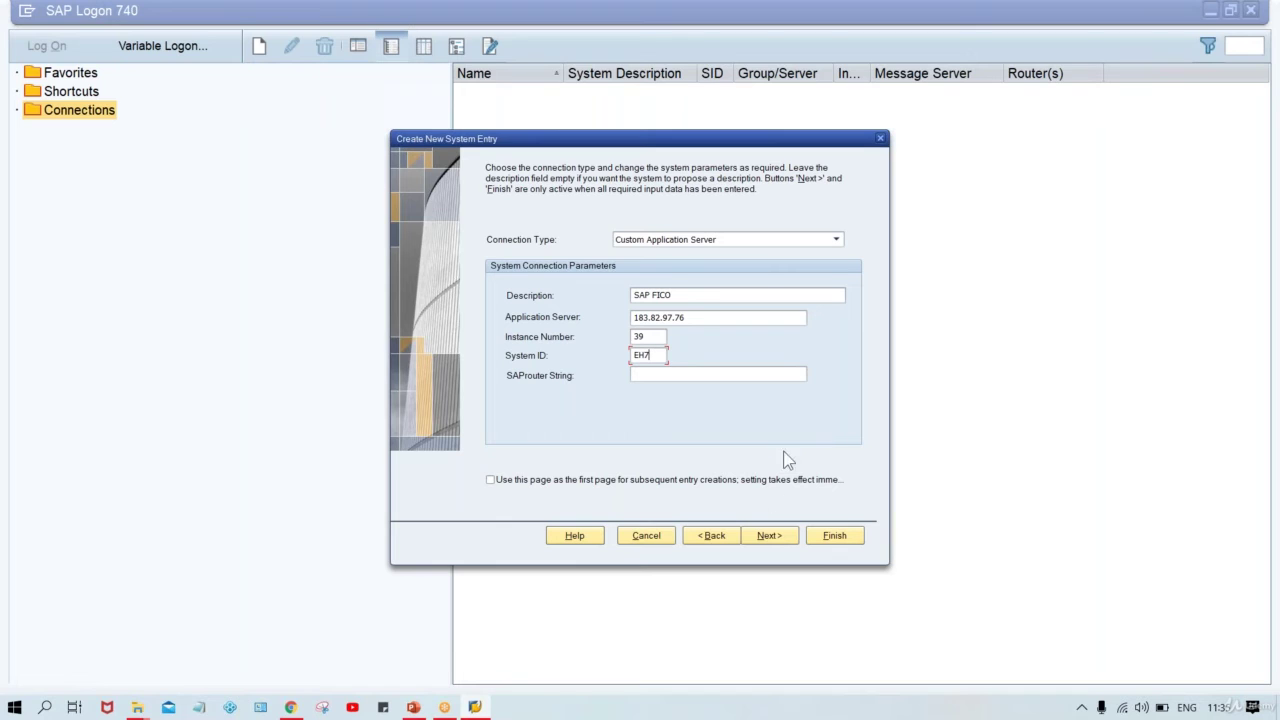
{"action": "left_click", "coordinate": [767, 536]}
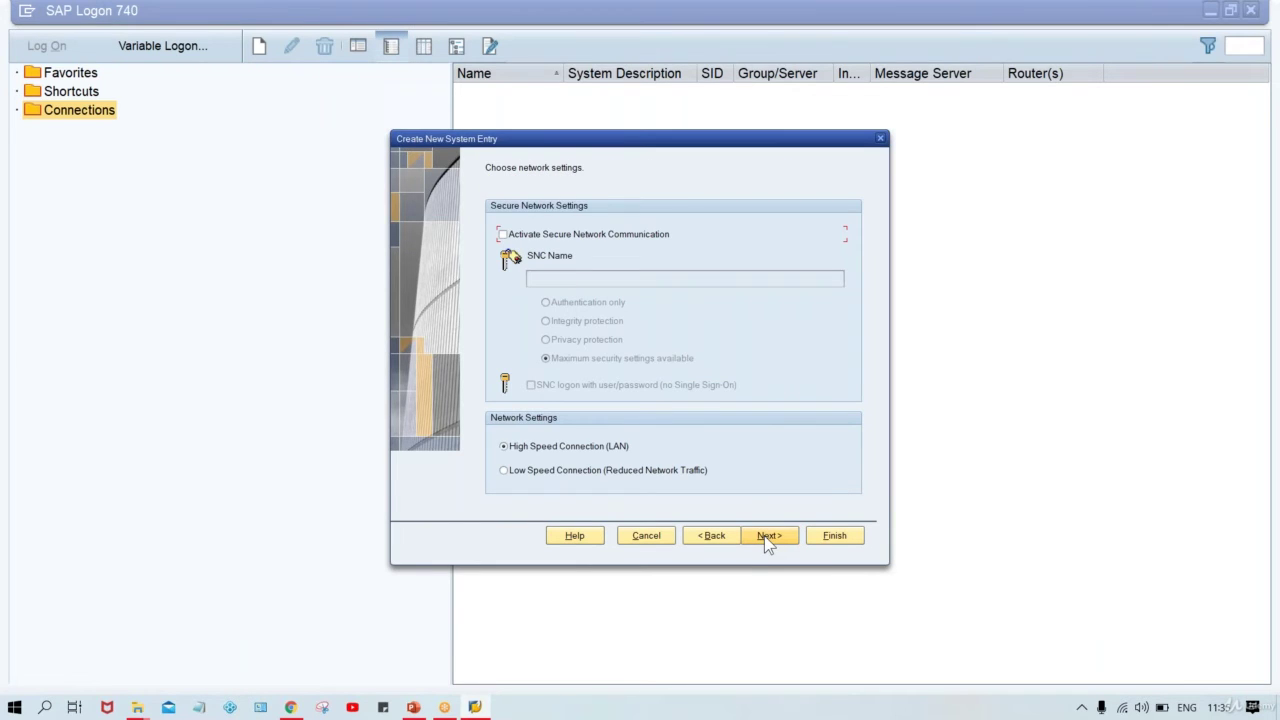
{"action": "left_click", "coordinate": [836, 540]}
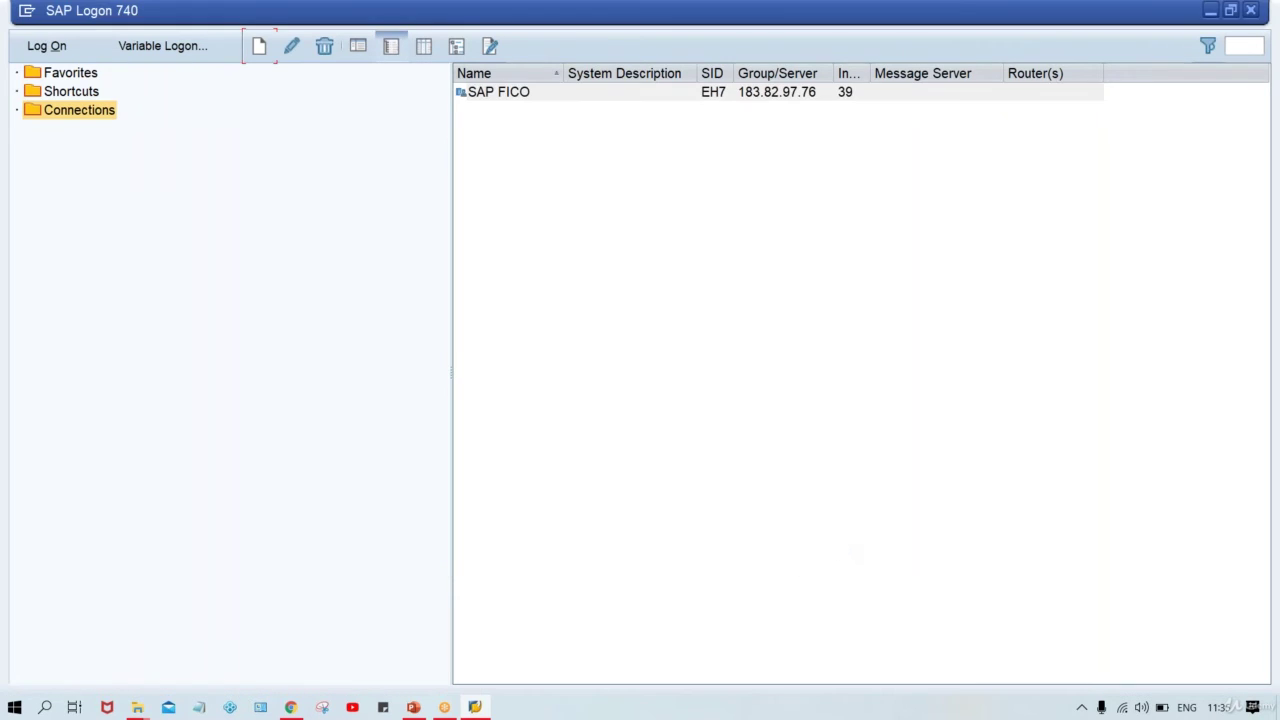
- Open the SAP FICO connection's logon screen and enter the user ID testuserid copied from the SAP Login Credentials email in Chrome
{"action": "left_click", "coordinate": [568, 94]}
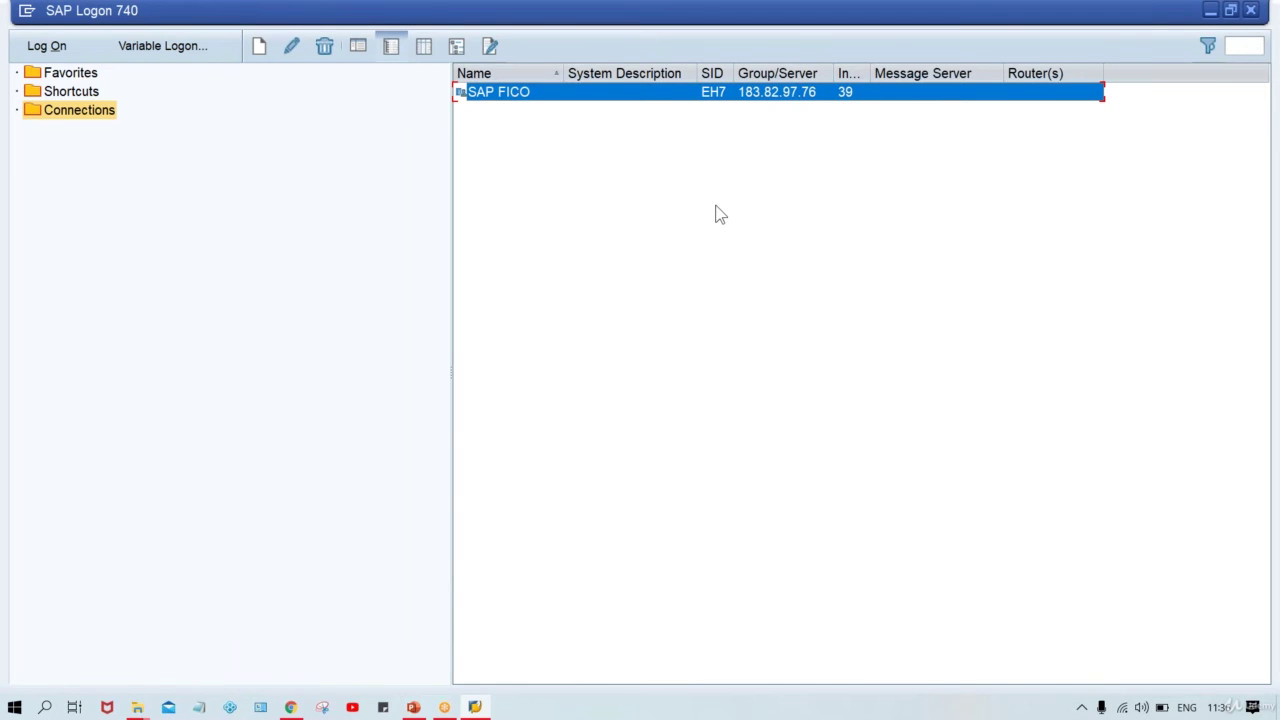
{"action": "double_click", "coordinate": [520, 92]}
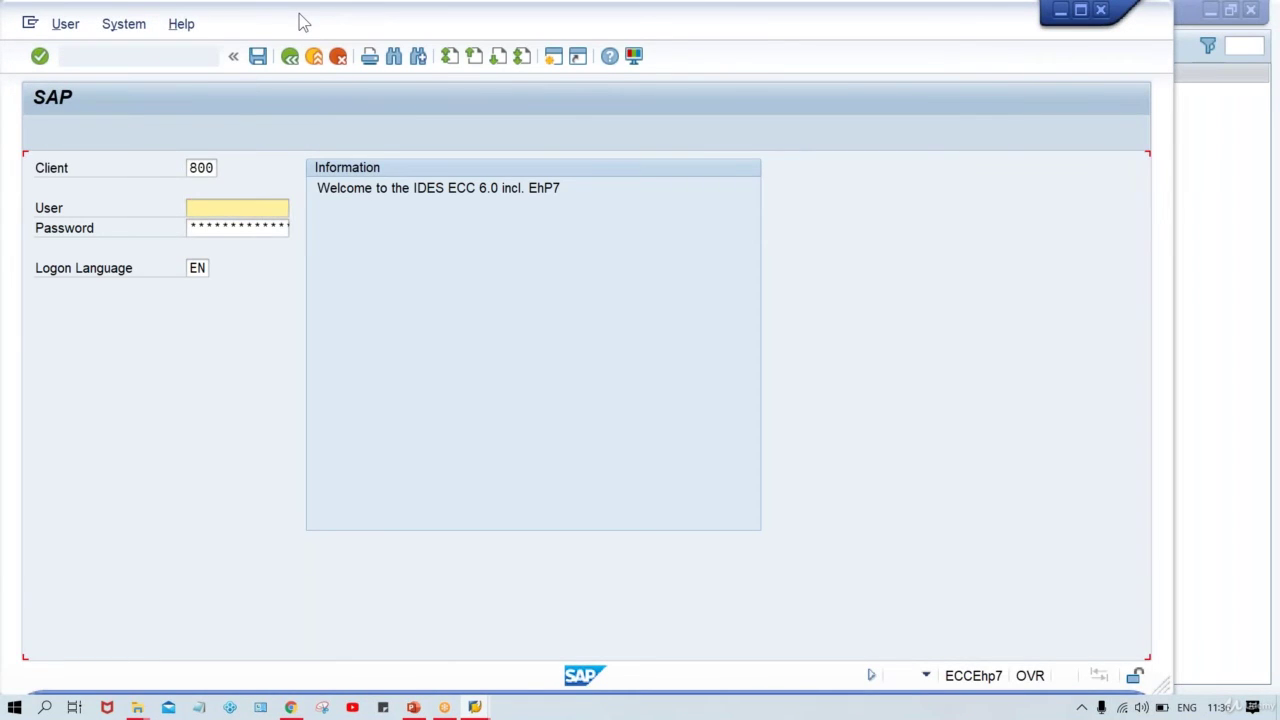
{"action": "left_click", "coordinate": [290, 705]}
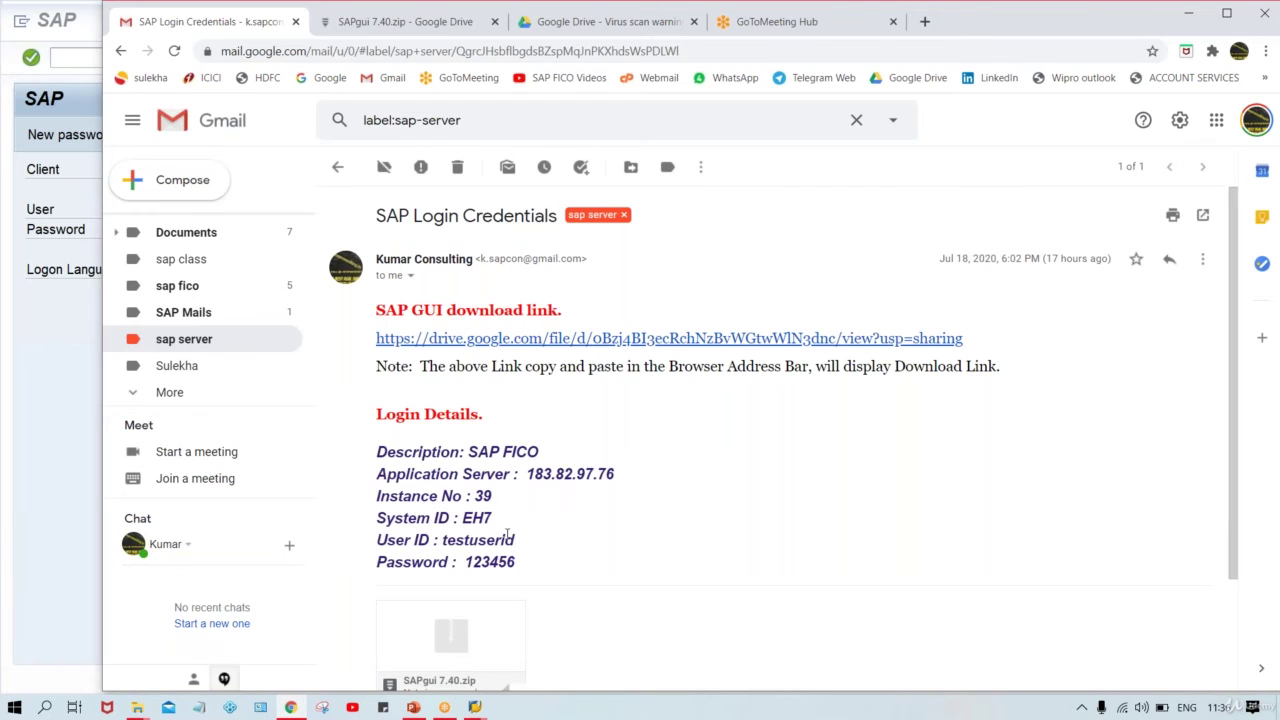
{"action": "left_click_drag", "start_coordinate": [522, 540], "coordinate": [442, 540]}
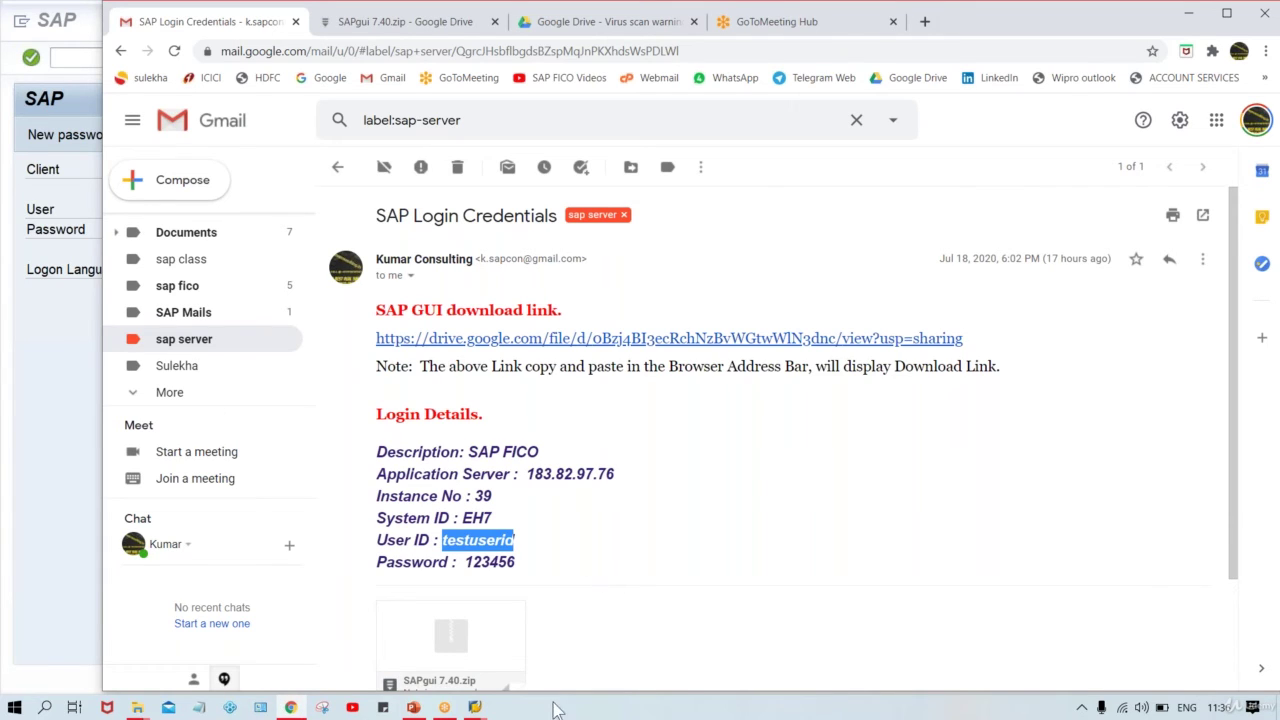
{"action": "left_click", "coordinate": [474, 707]}
{"action": "left_click", "coordinate": [577, 624]}
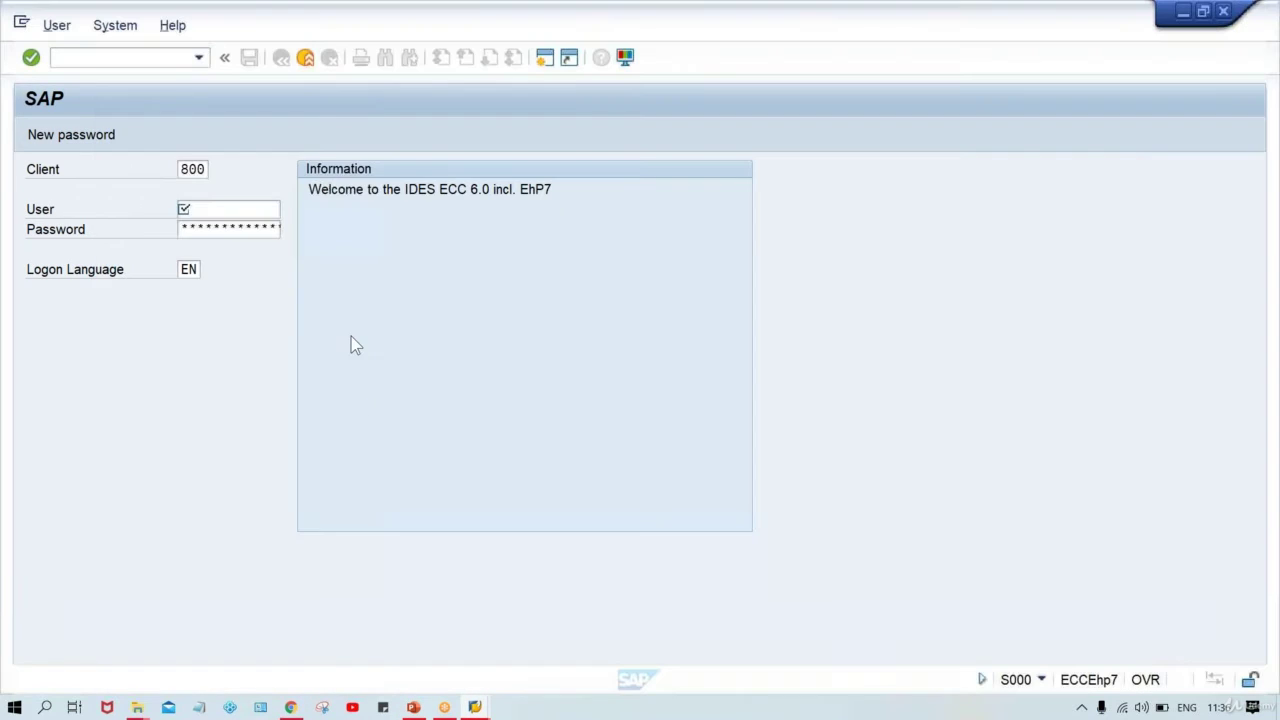
{"action": "type", "text": "testuserid"}
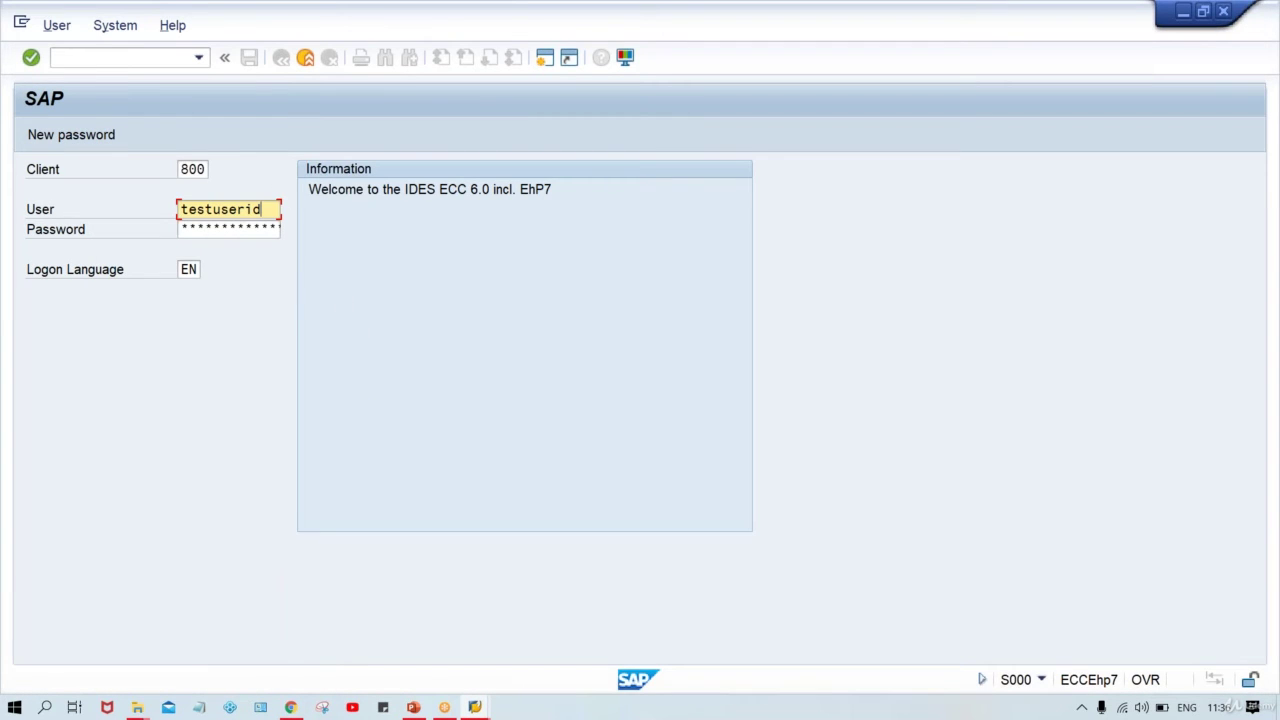
{"action": "key", "text": "Tab"}
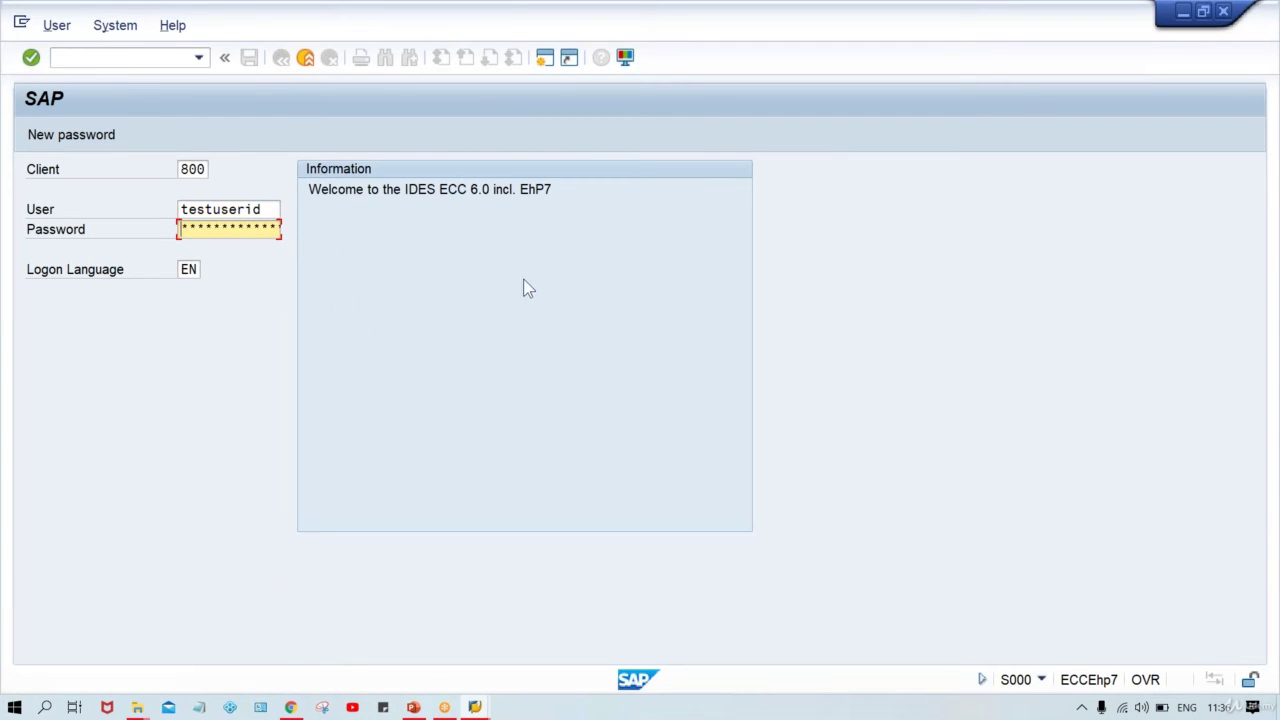
- Look up the password in the Chrome email, enter it in the SAP logon screen's password field and submit the logon
{"action": "left_click", "coordinate": [290, 707]}
{"action": "left_click", "coordinate": [534, 577]}
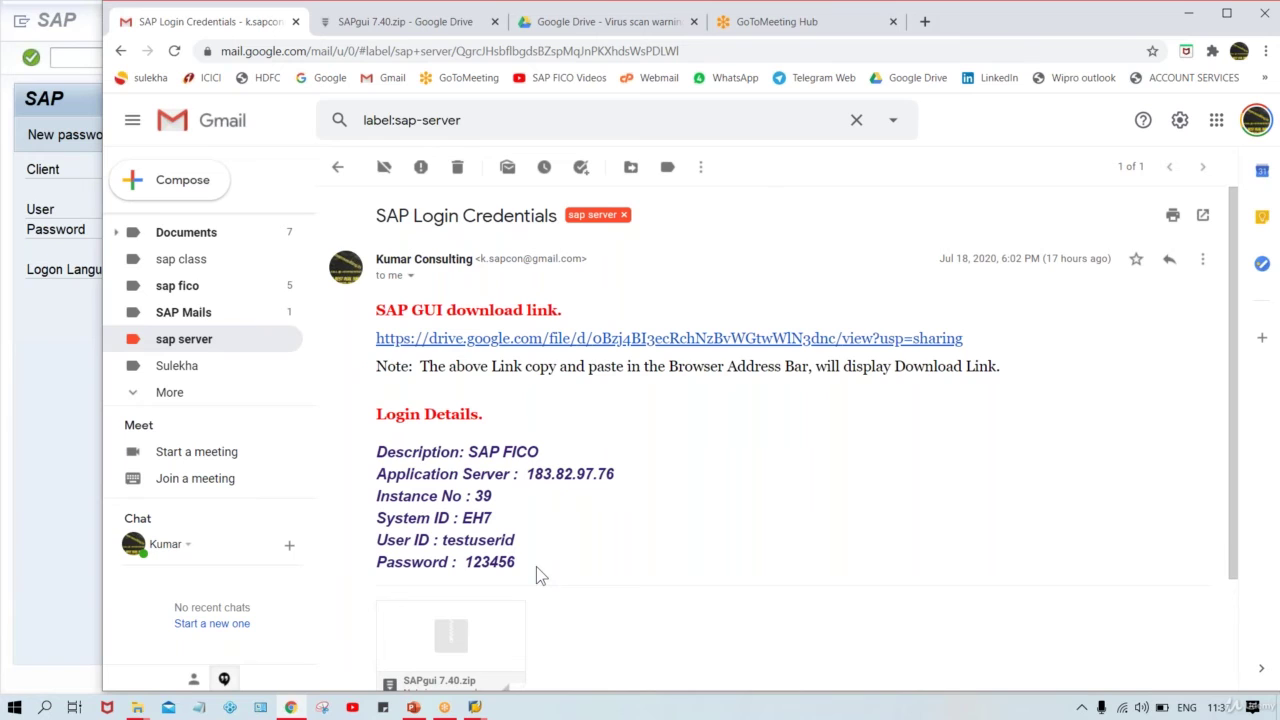
{"action": "left_click", "coordinate": [475, 707]}
{"action": "left_click", "coordinate": [571, 657]}
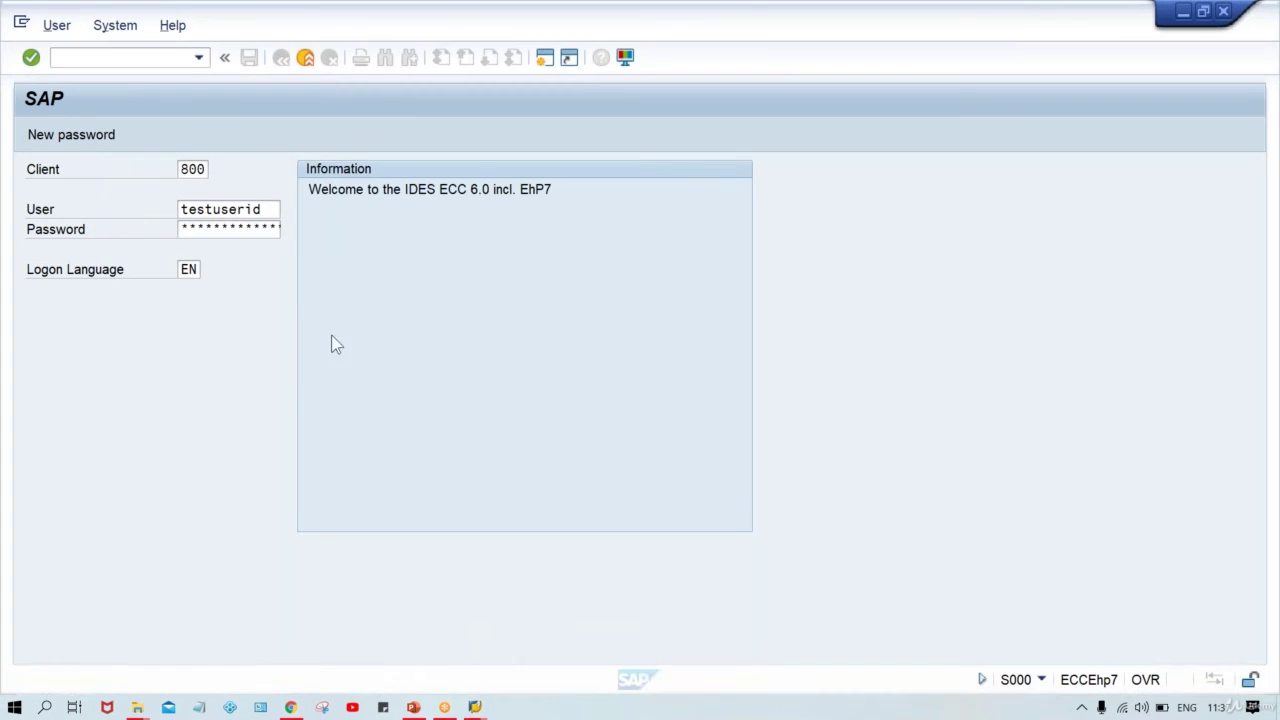
{"action": "left_click", "coordinate": [250, 229]}
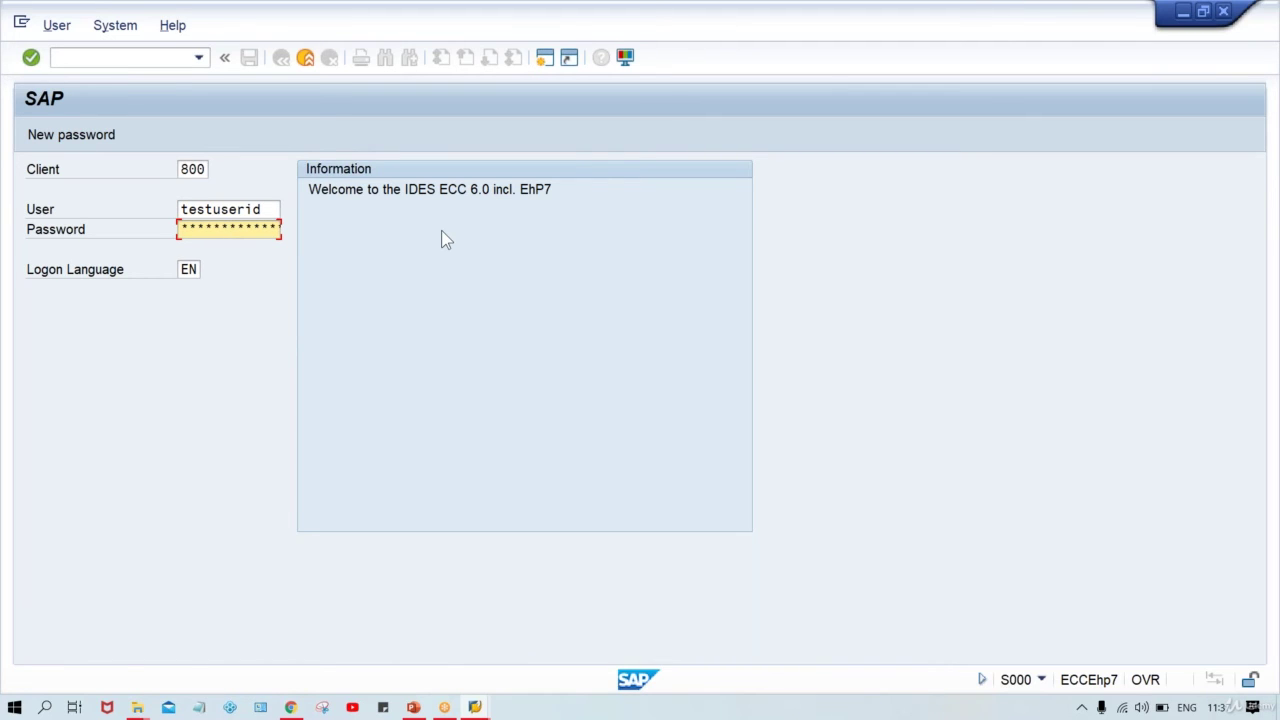
{"action": "key", "text": "Return"}
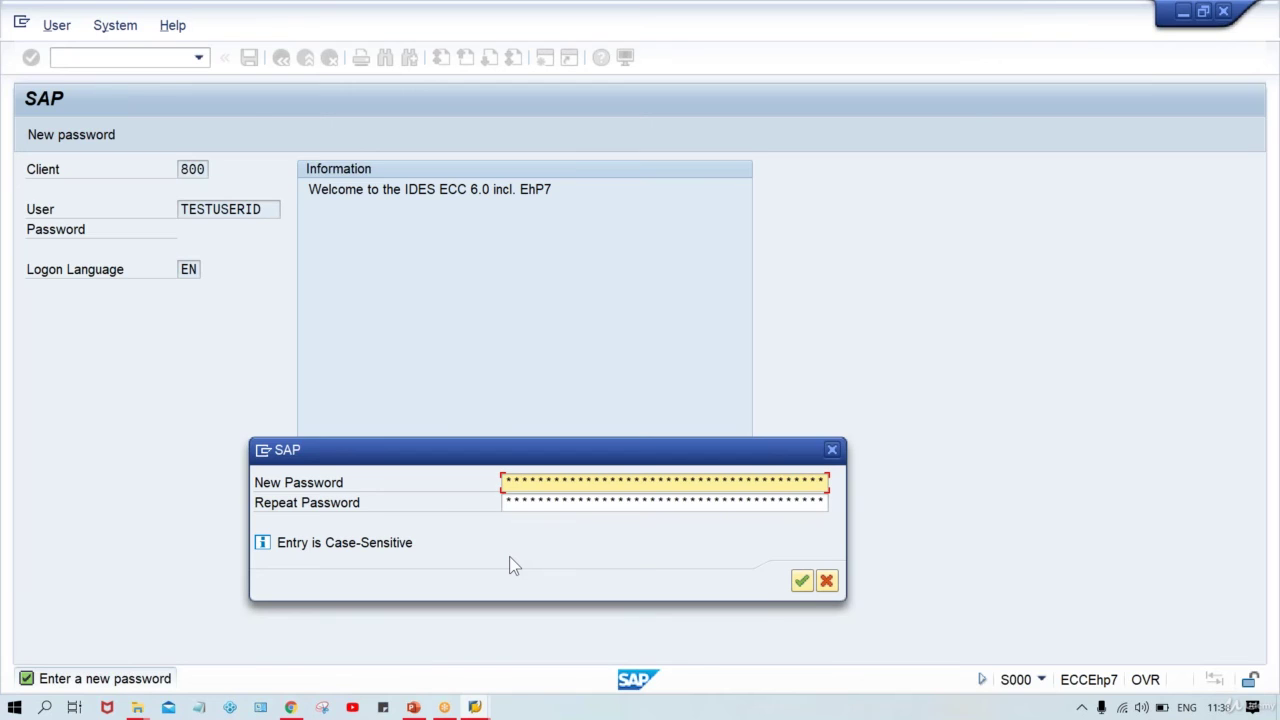
- Enter and repeat a new account password that differs from the last five passwords, and complete the logon
{"action": "key", "text": "Tab"}
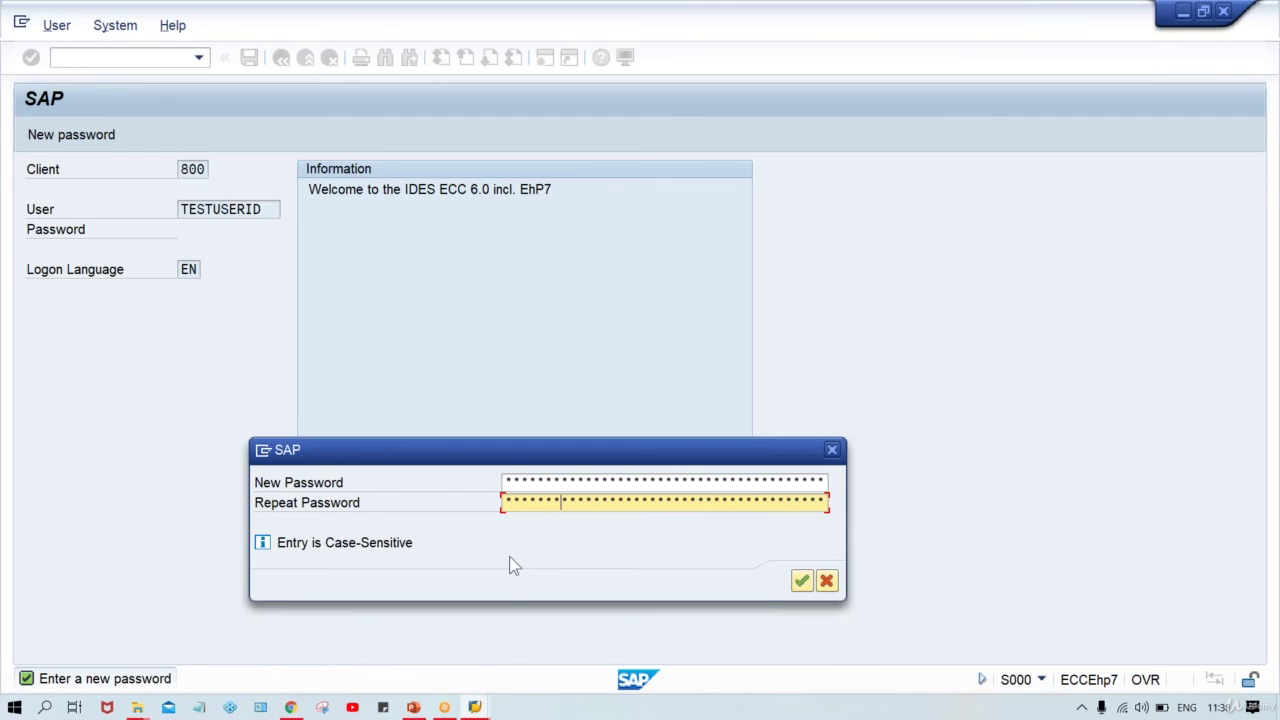
{"action": "key", "text": "Return"}
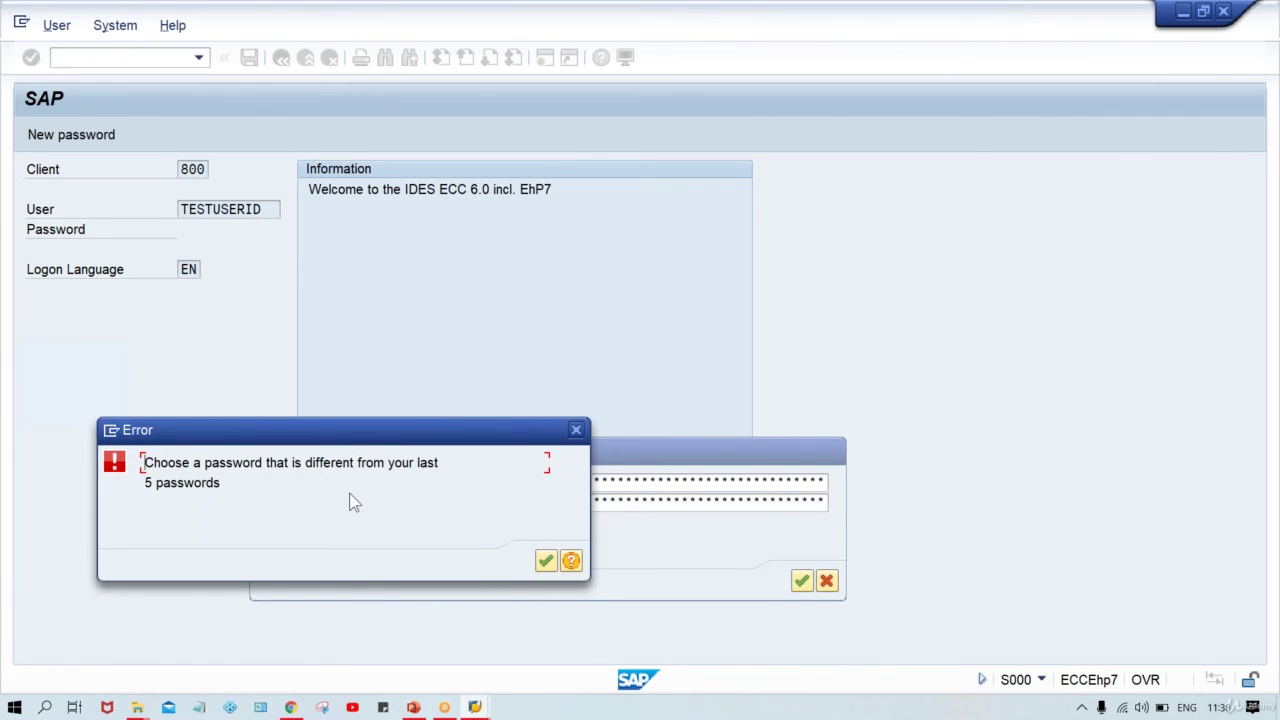
{"action": "left_click", "coordinate": [576, 431]}
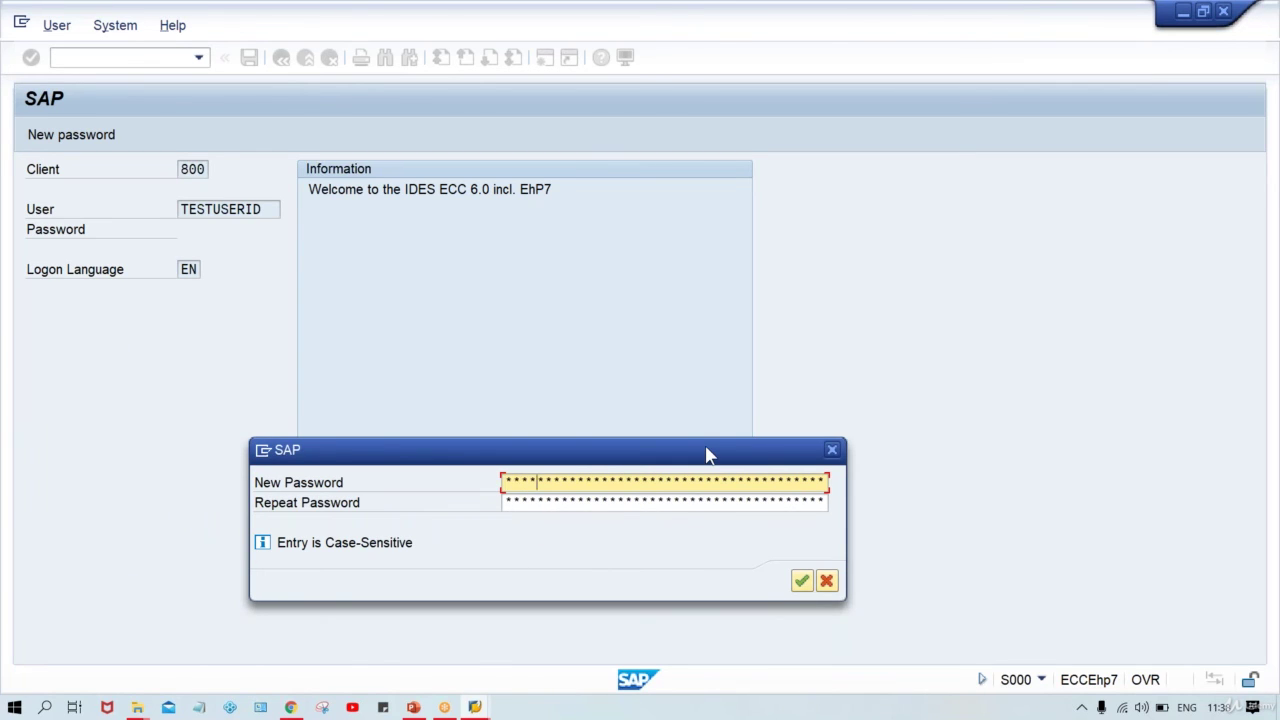
{"action": "key", "text": "Tab"}
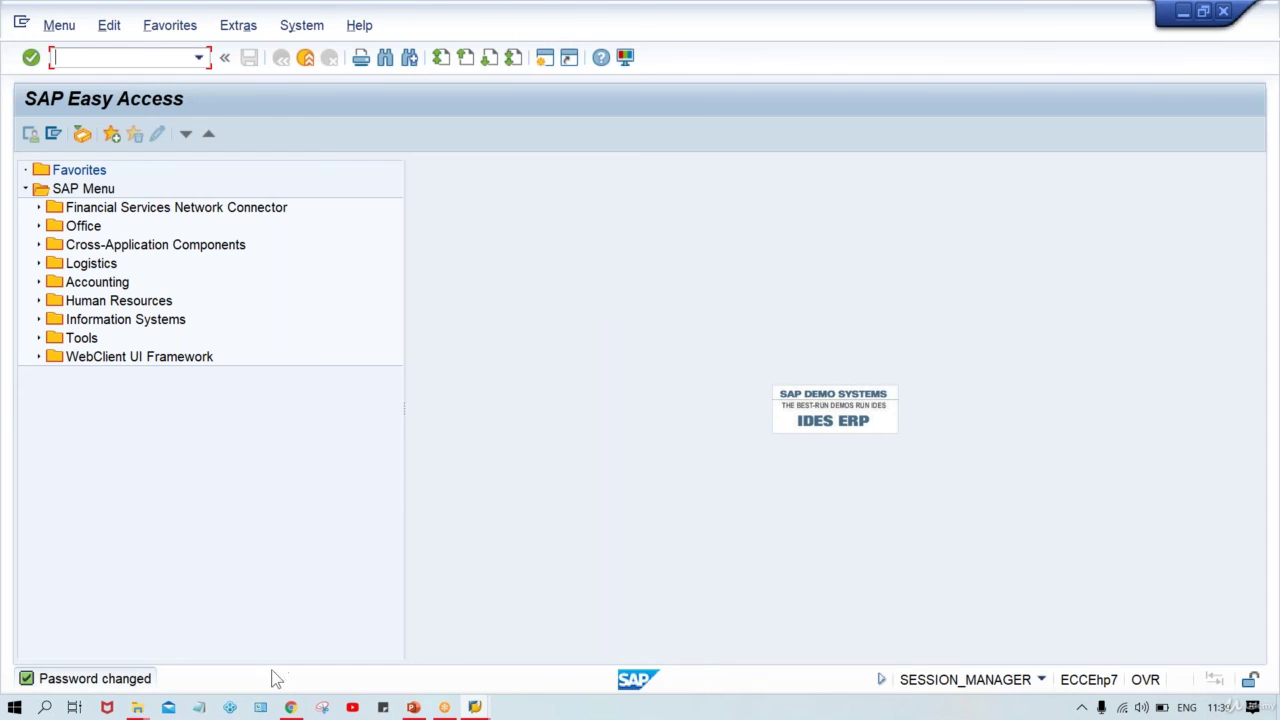
- Switch to Chrome to review the download link and login details in the SAP Login Credentials email
{"action": "left_click", "coordinate": [291, 707]}
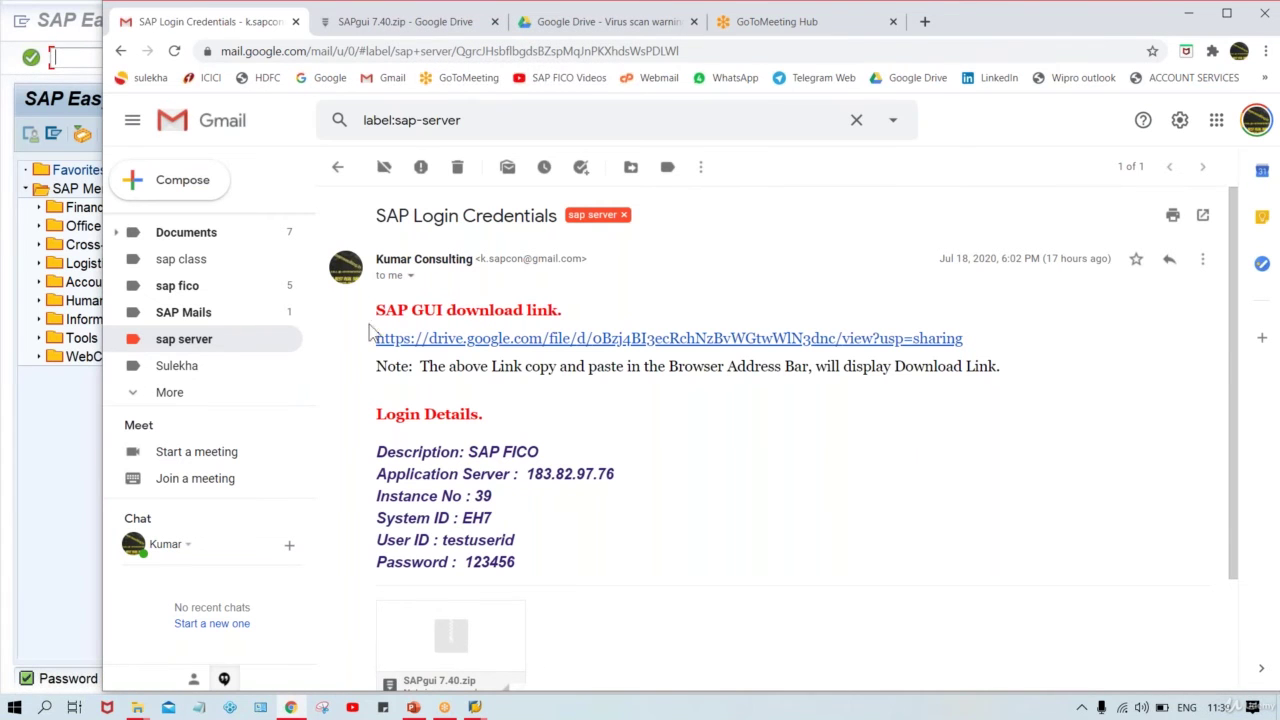